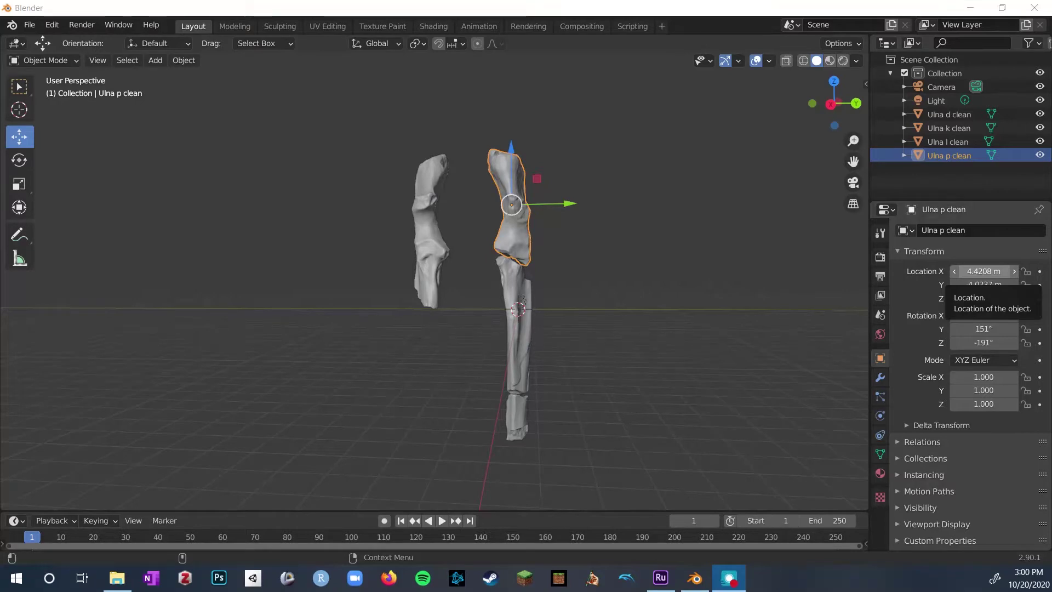
Move Ulna p clean to about X 4.16 m, Y -2.79 m and Z 72.5 m, closer to the shaft below it
scroll(636, 281, "up", 1)
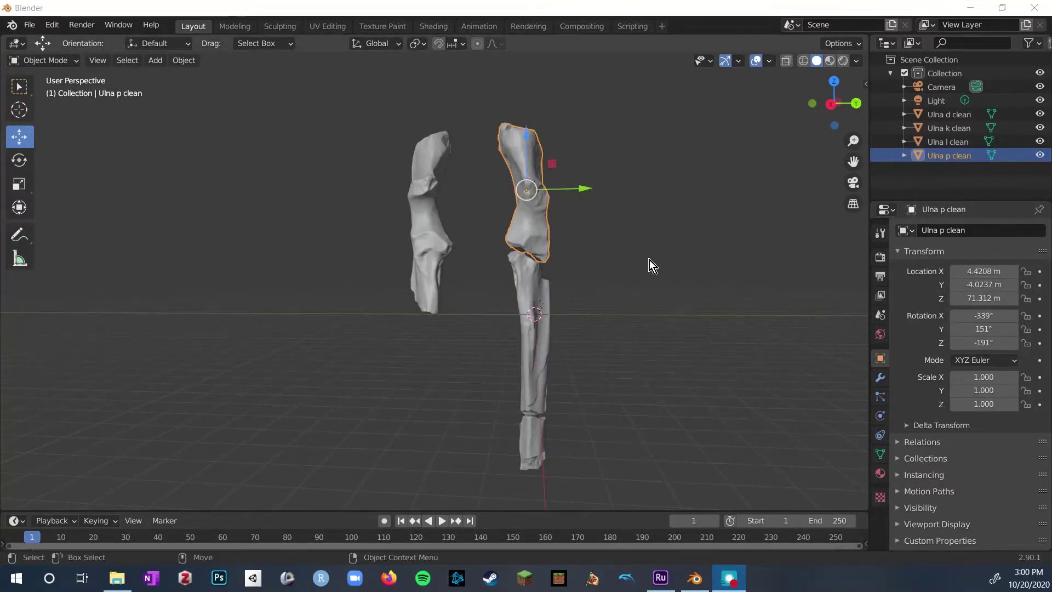
key("g")
left_click(665, 225)
left_click(747, 329)
Examine the fit between Ulna p clean and the shaft fragment below it from several angles
middle_click_drag(654, 292, 307, 219)
scroll(308, 219, "up", 3)
middle_click_drag(500, 218, 477, 275, "shift")
middle_click_drag(739, 355, 656, 265, "shift")
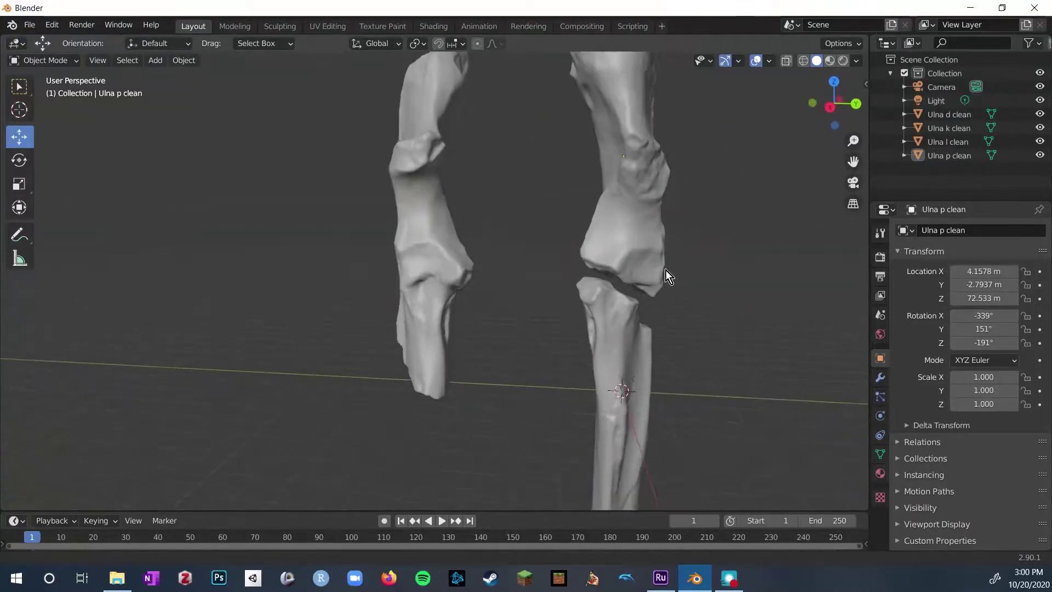
scroll(653, 265, "down", 2)
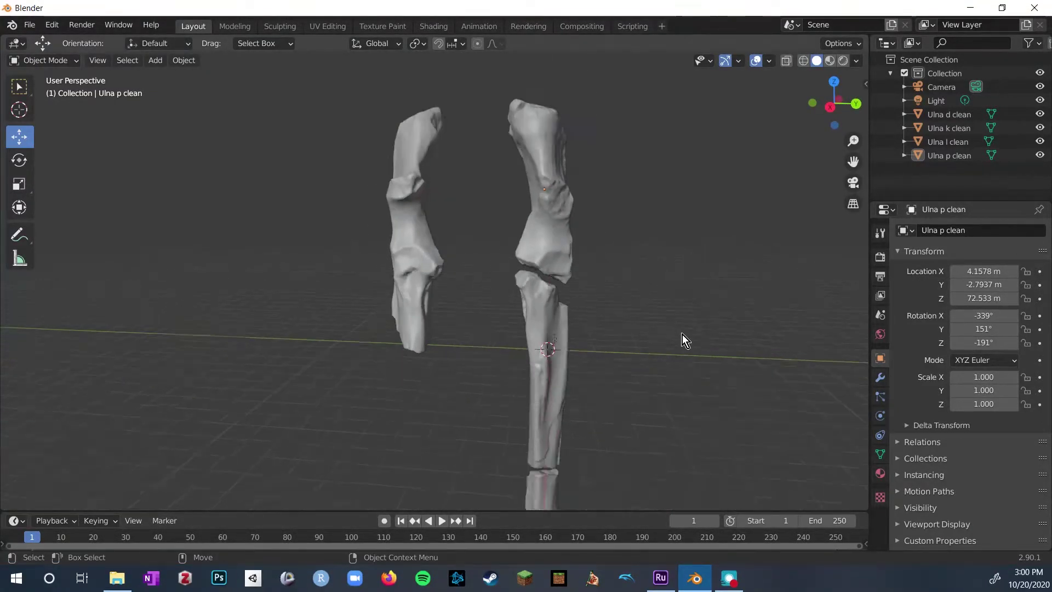
scroll(681, 334, "down", 1)
middle_click_drag(712, 328, 671, 333, "shift")
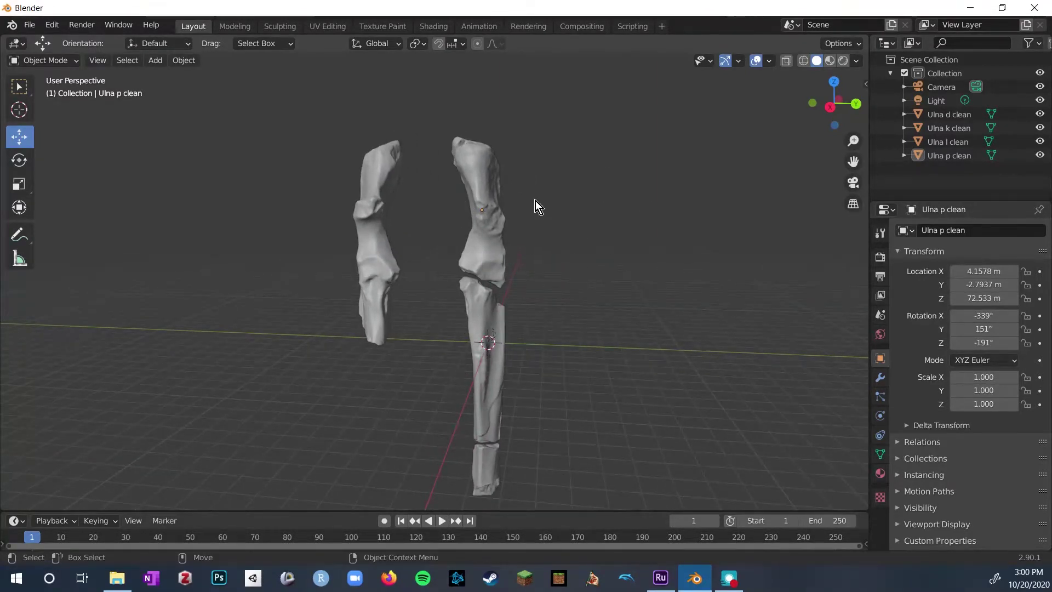
scroll(477, 304, "up", 2)
middle_click_drag(637, 423, 686, 331)
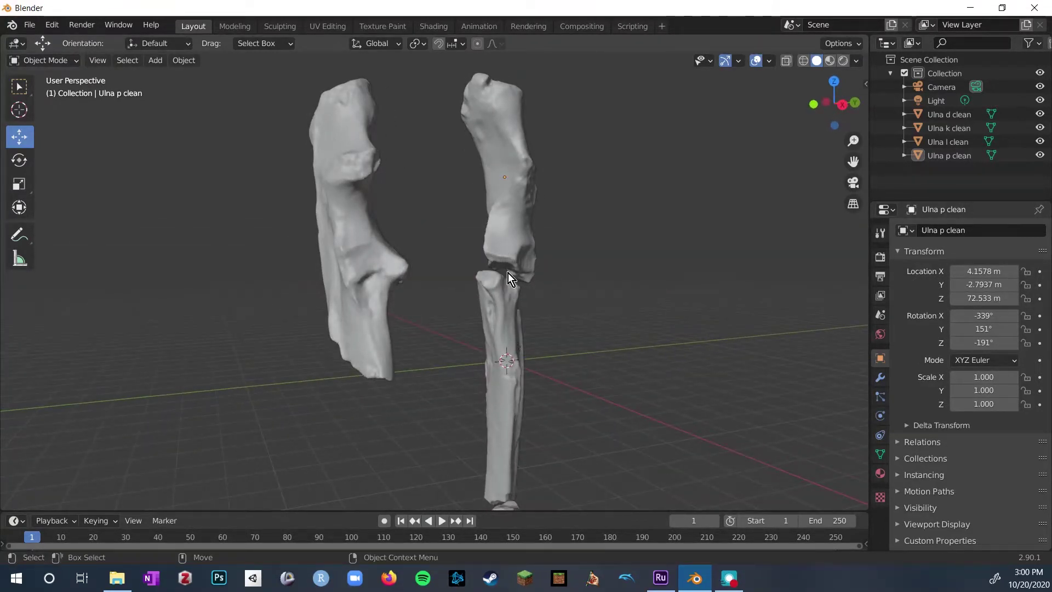
middle_click_drag(492, 265, 440, 232)
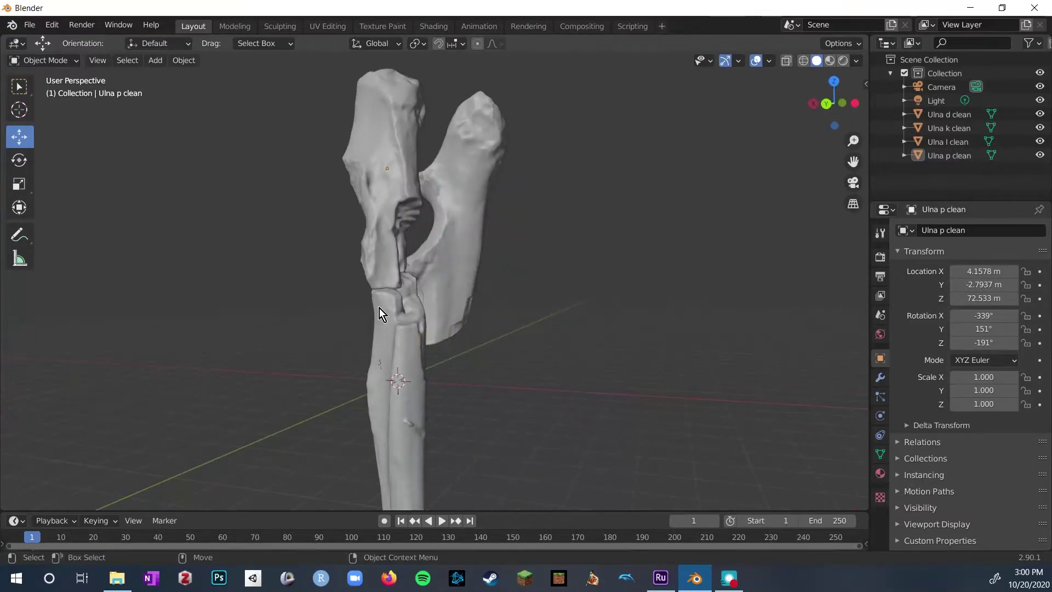
middle_click_drag(384, 344, 639, 333)
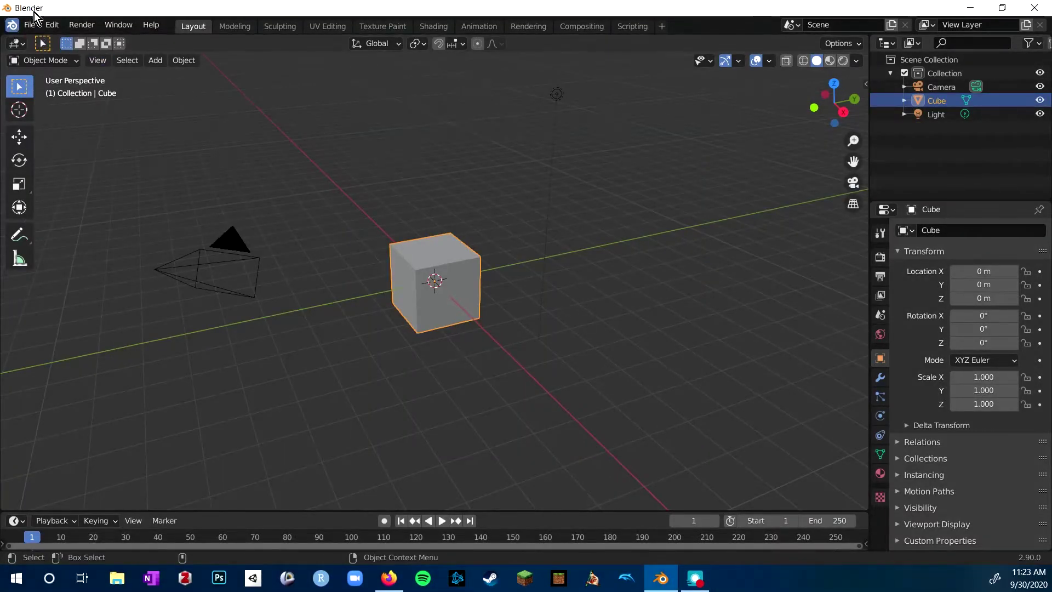
Delete the default cube and import the Ulna d clean model
left_click(31, 24)
key("Delete")
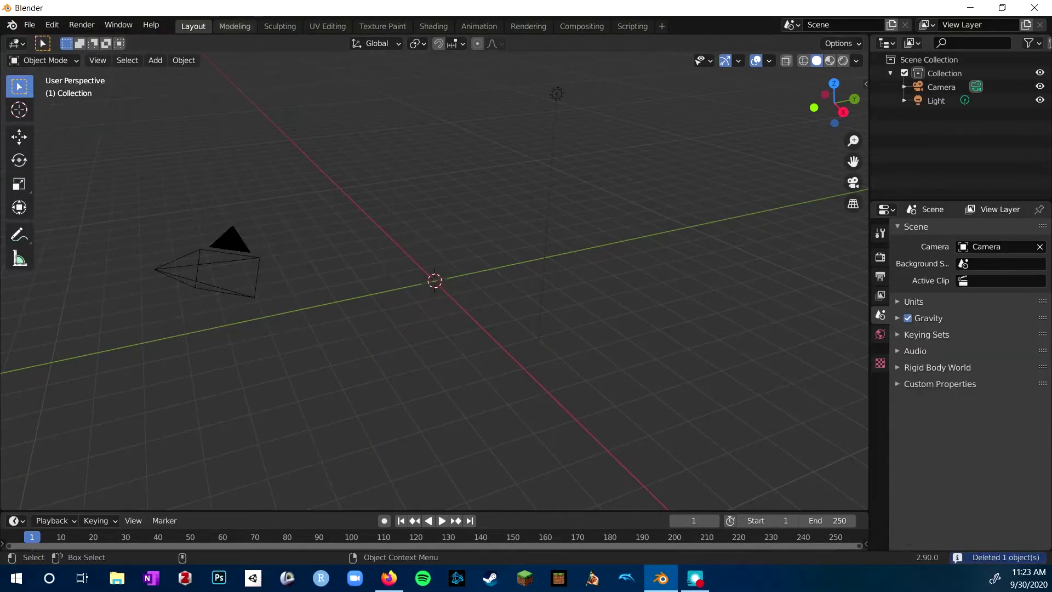
left_click(31, 25)
mouse_move(111, 210)
left_click(215, 284)
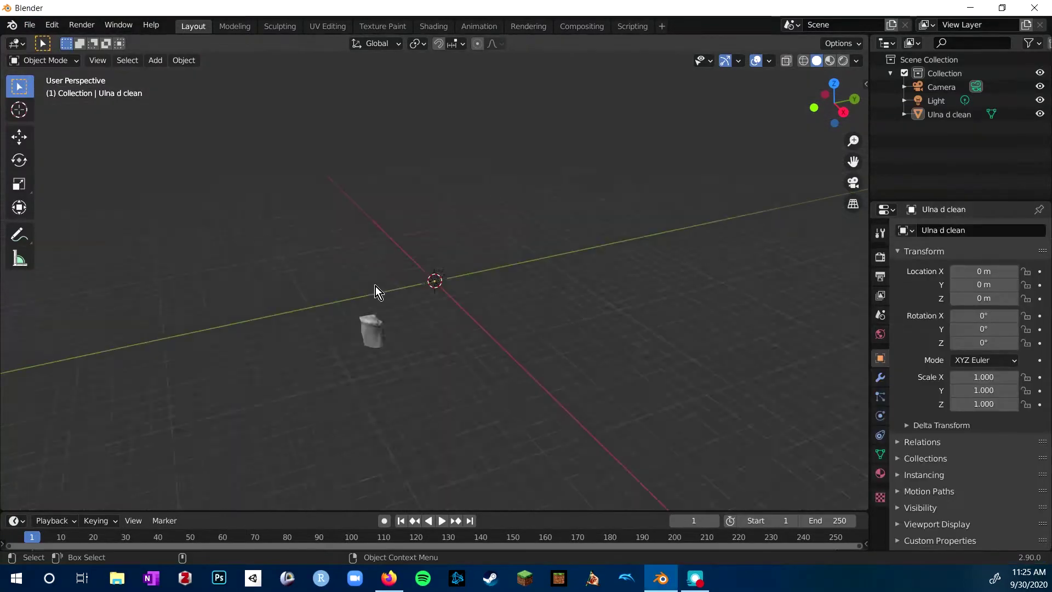
Set Ulna d clean's geometry to its origin so the bone sits at the scene centre
middle_click_drag(376, 290, 469, 340)
left_click(397, 357)
left_click(183, 60)
mouse_move(219, 76)
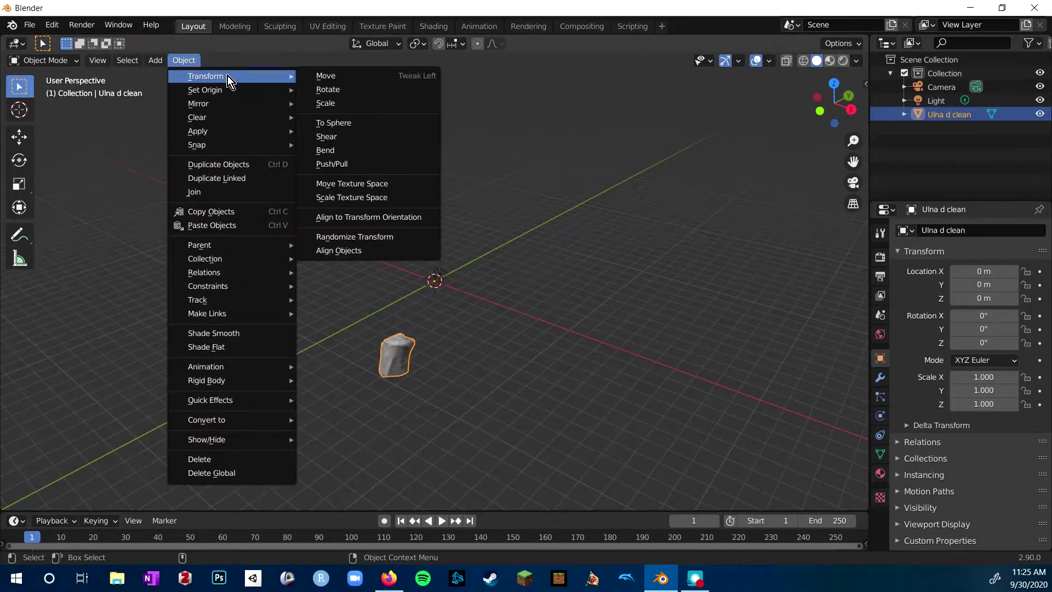
left_click(350, 90)
middle_click_drag(349, 90, 458, 337)
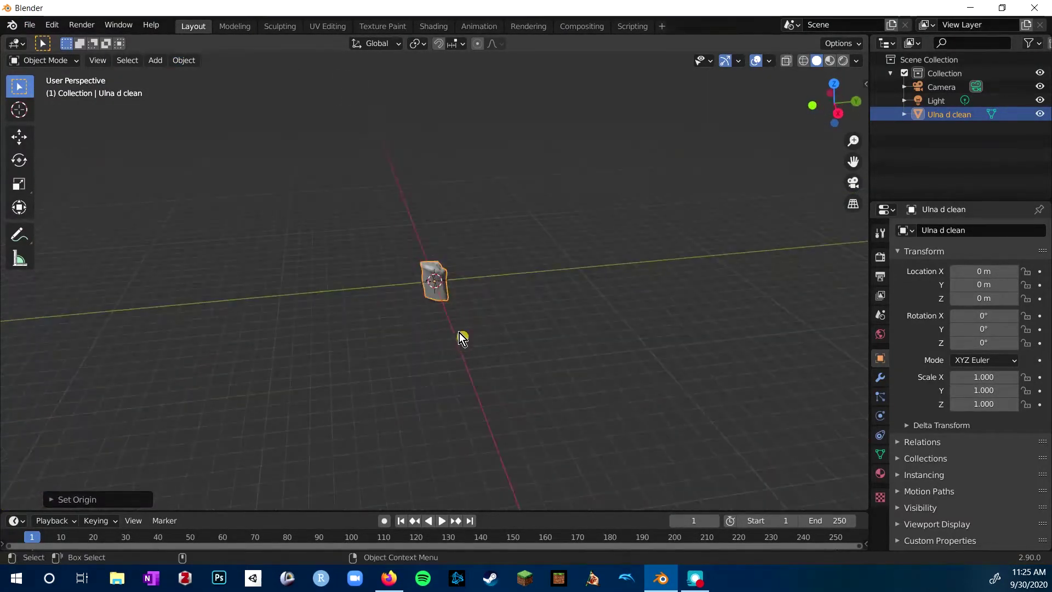
scroll(458, 331, "up", 3)
left_click(572, 271)
Import the Ulna k clean model and set its geometry to the origin
left_click(29, 25)
mouse_move(147, 211)
left_click(214, 280)
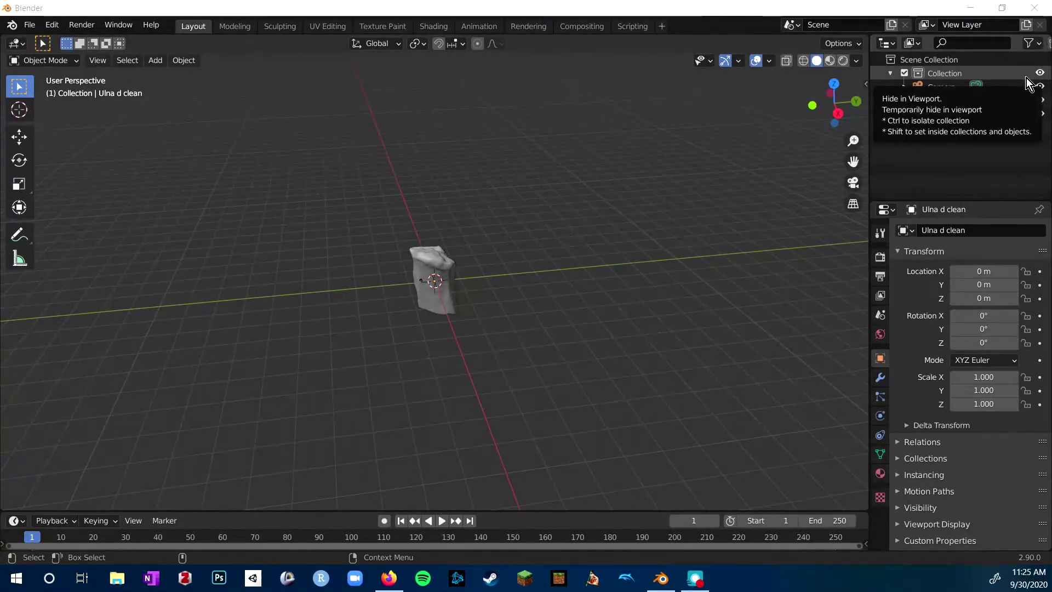
middle_click_drag(376, 363, 548, 296)
left_click(183, 60)
mouse_move(204, 89)
left_click(332, 89)
left_click(504, 219)
middle_click_drag(504, 219, 477, 175)
Import the Ulna l clean model and try setting its origin to geometry
left_click(29, 24)
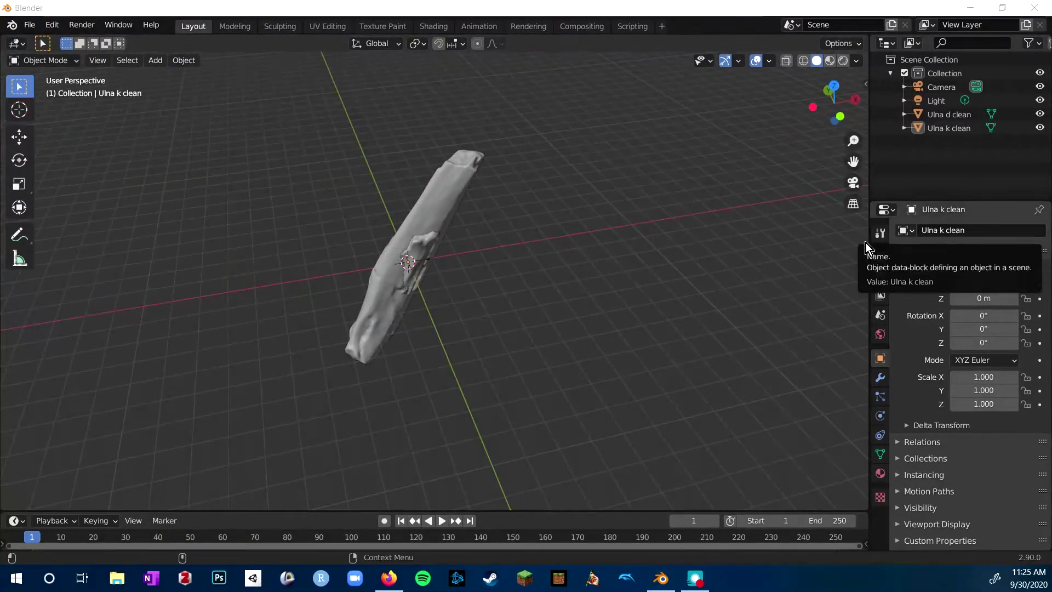
middle_click_drag(698, 257, 685, 219)
left_click(184, 60)
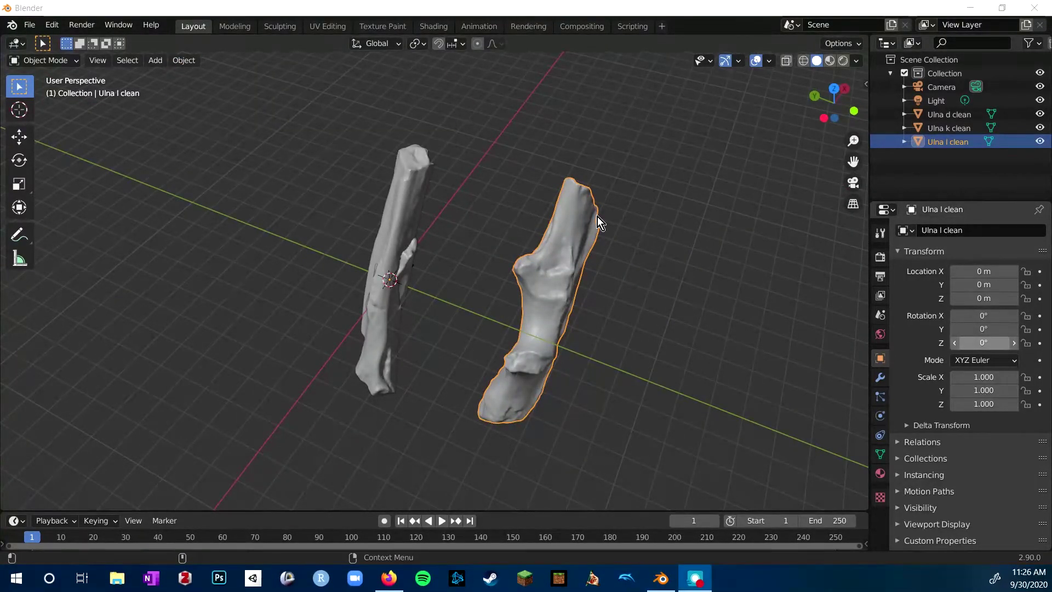
left_click(183, 60)
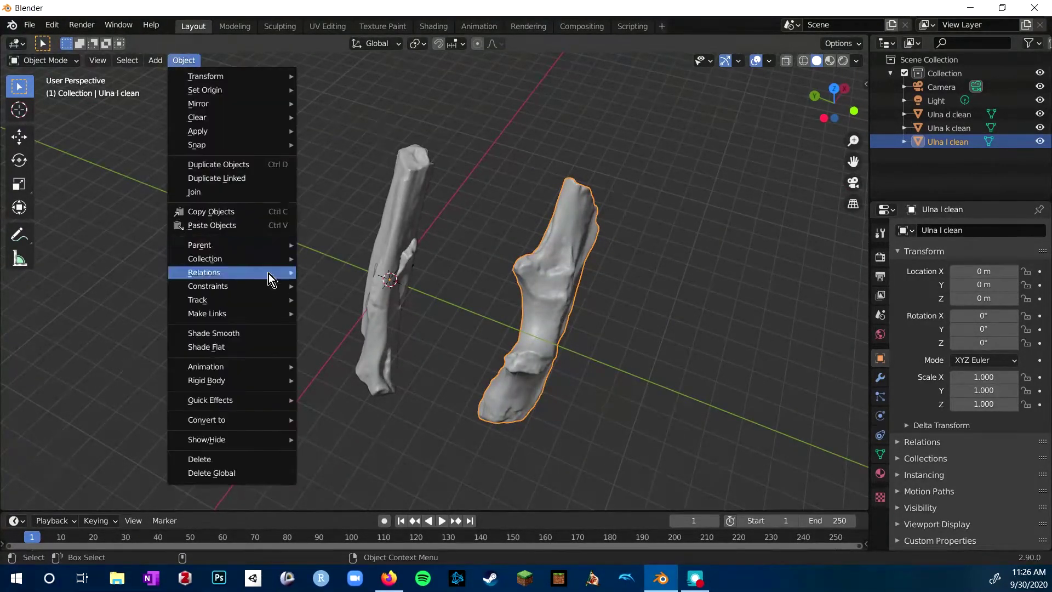
mouse_move(248, 89)
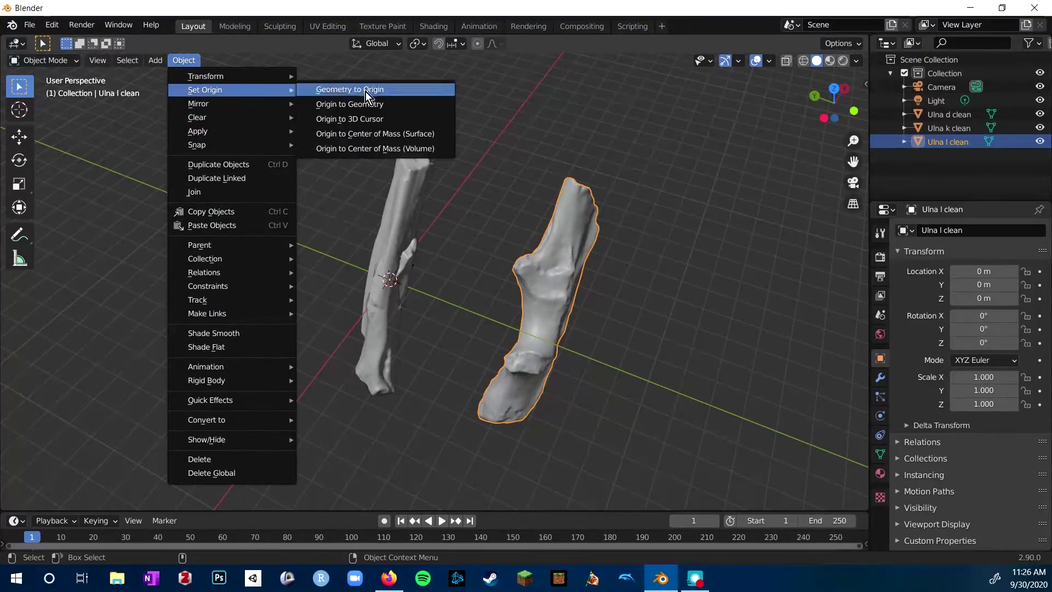
left_click(400, 106)
left_click(180, 63)
left_click(465, 194)
left_click(576, 246)
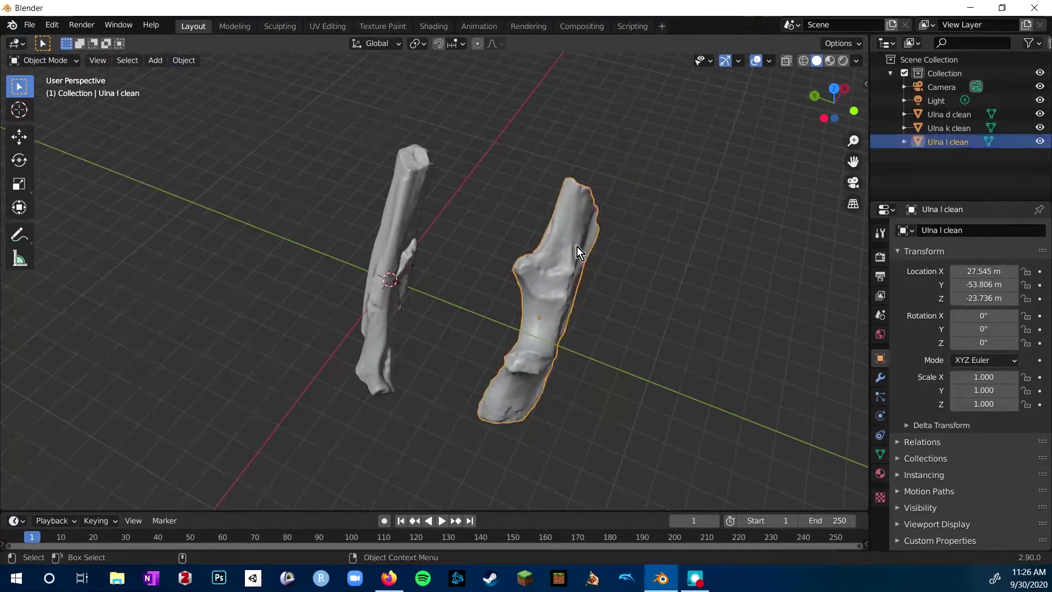
Undo the origin change on Ulna l clean and delete that bone from the scene
left_click(465, 195)
left_click(182, 59)
left_click(785, 133)
left_click(493, 274)
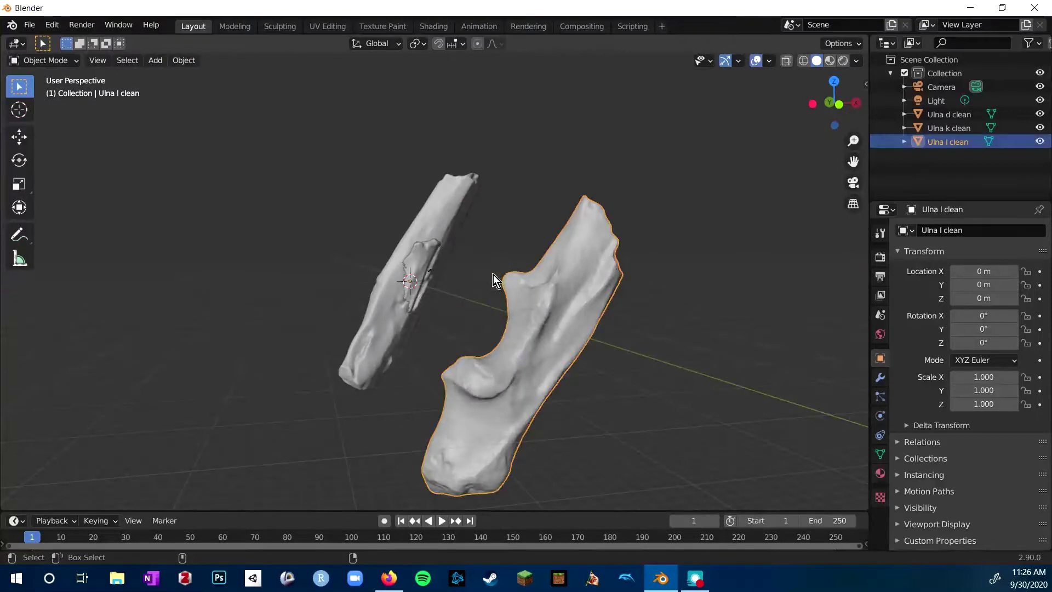
key("Delete")
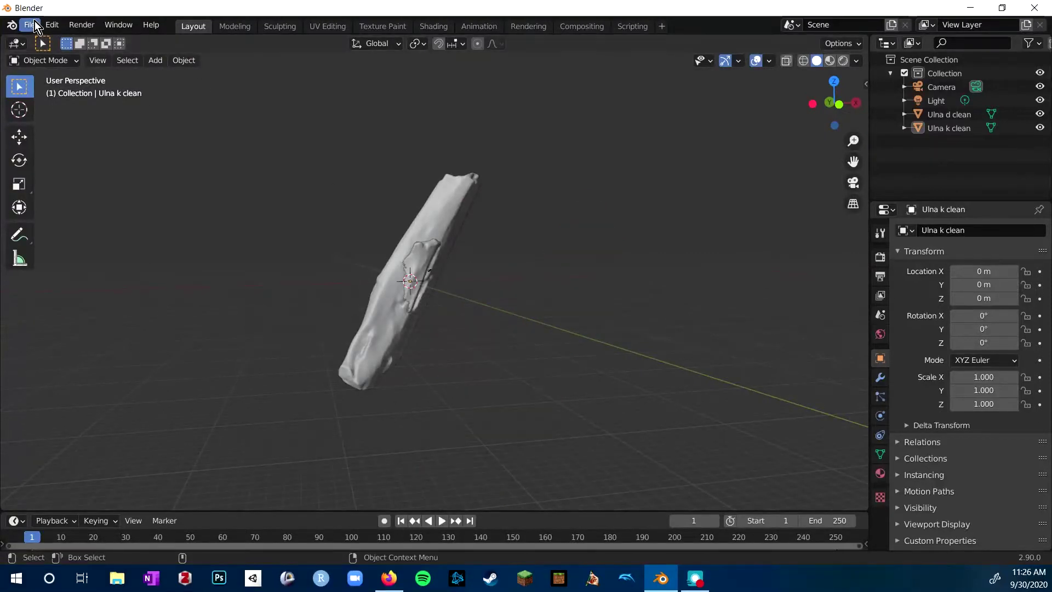
Import the Ulna l clean model again and set its geometry to the origin
left_click(29, 24)
mouse_move(82, 209)
left_click(205, 277)
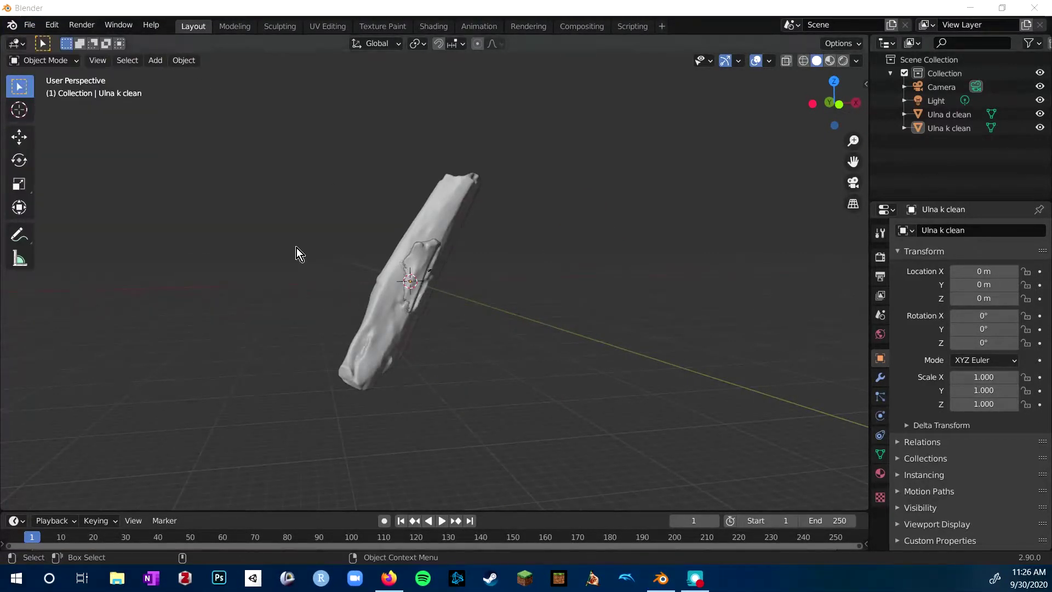
middle_click_drag(711, 281, 789, 316)
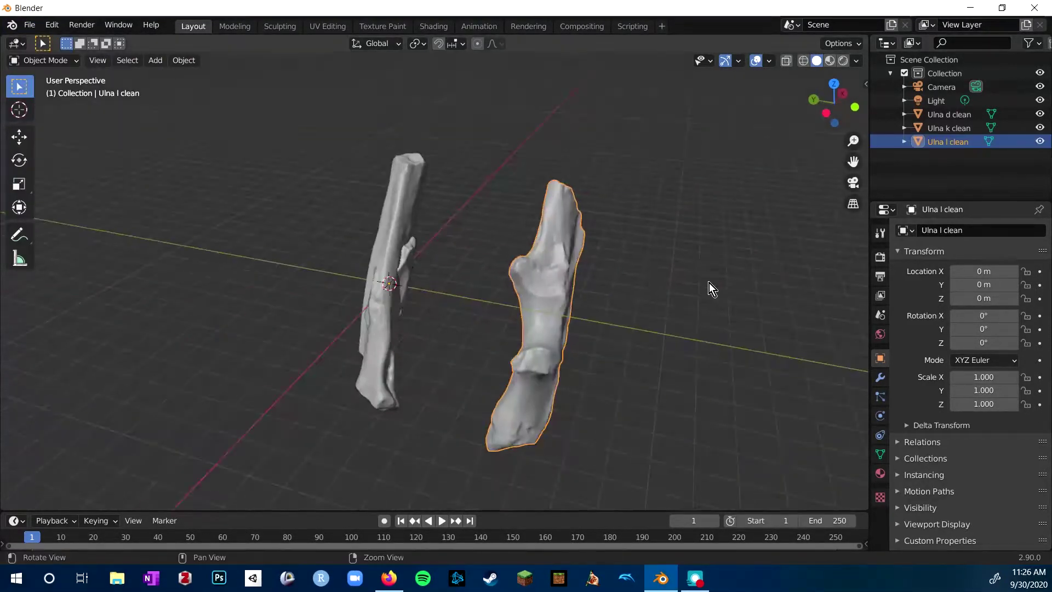
left_click(184, 61)
mouse_move(246, 89)
left_click(395, 90)
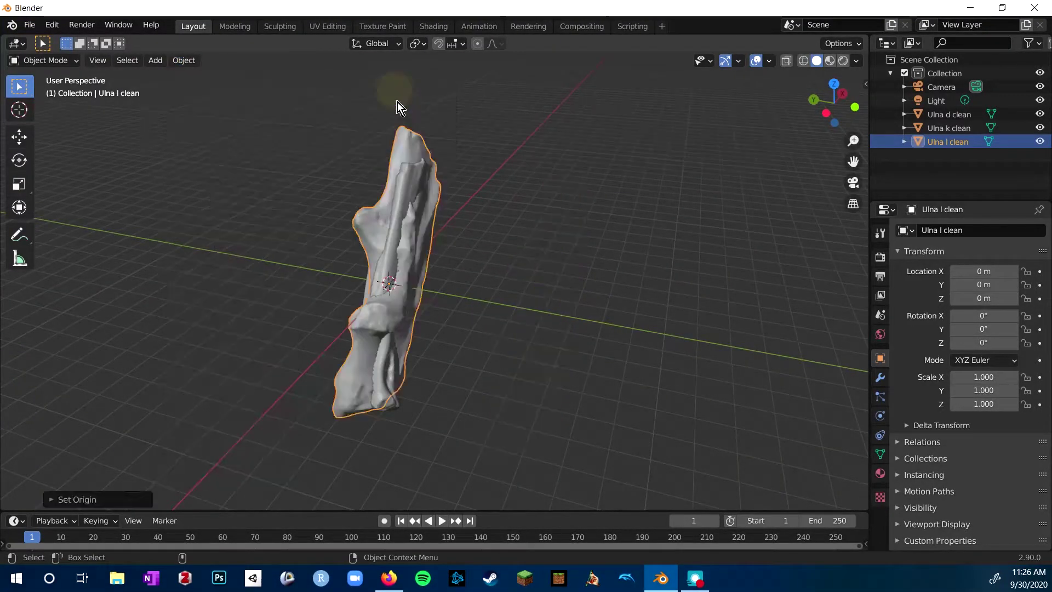
Spread the overlapping bones along Y, moving Ulna l clean to one side and Ulna k clean to about Y 26.1 m
key("shift+space")
key("g")
left_click_drag(338, 277, 412, 291)
left_click(384, 271)
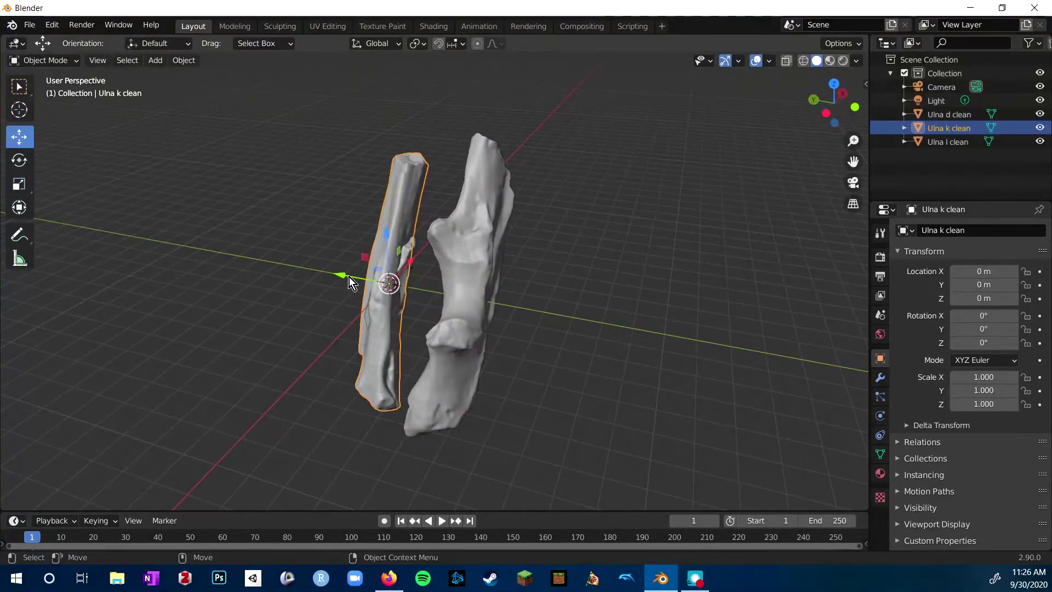
left_click_drag(348, 277, 276, 264)
left_click(720, 304)
Import the Ulna p clean model and set its geometry to the origin
mouse_move(564, 295)
middle_mouse_down()
mouse_move(688, 328)
mouse_move(548, 307)
middle_mouse_up()
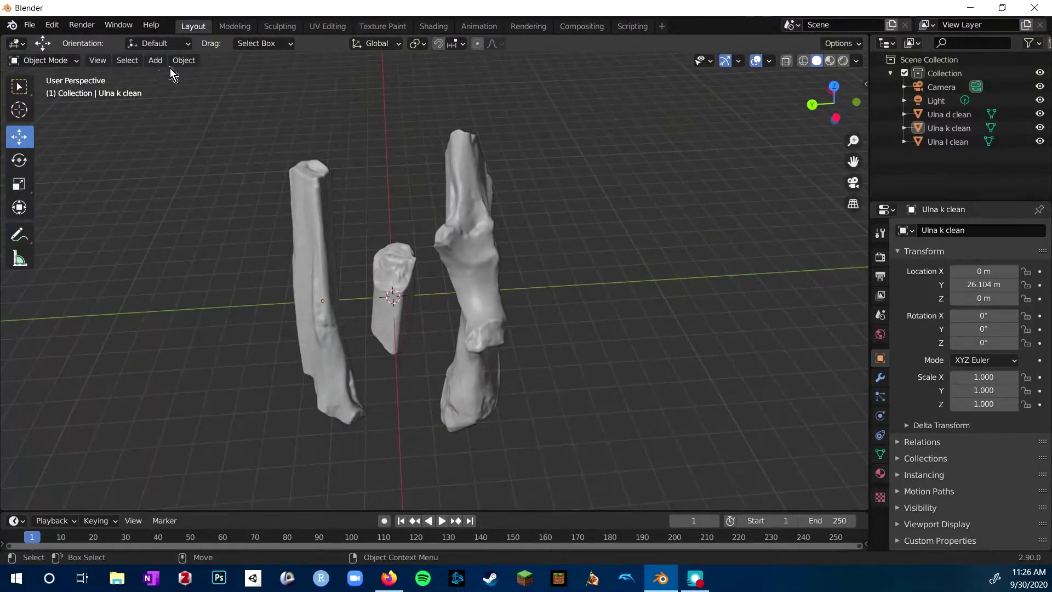
left_click(30, 25)
mouse_move(60, 208)
left_click(225, 279)
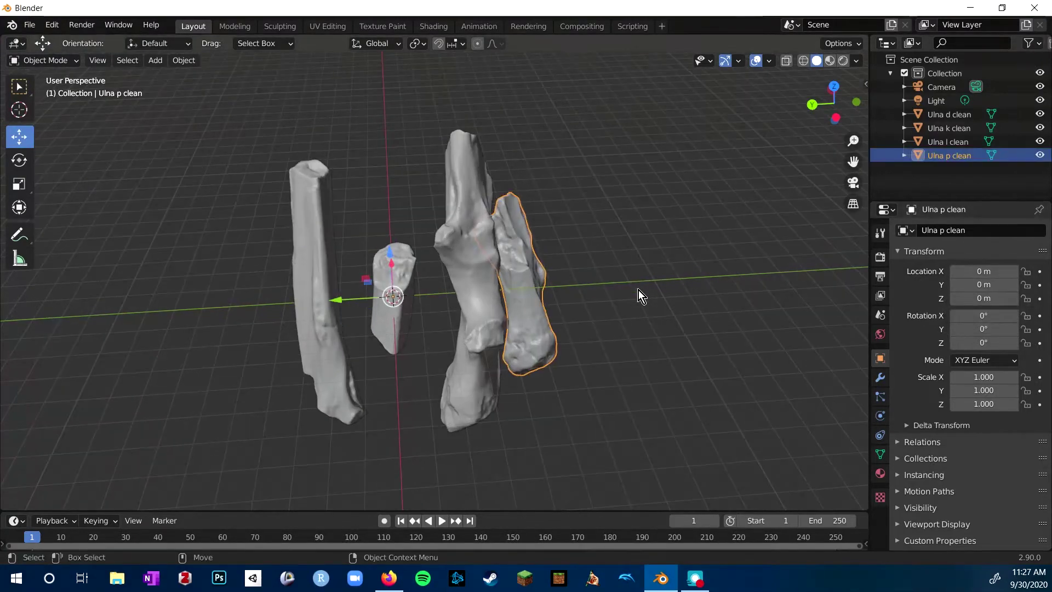
middle_click_drag(638, 291, 606, 277)
left_click(188, 60)
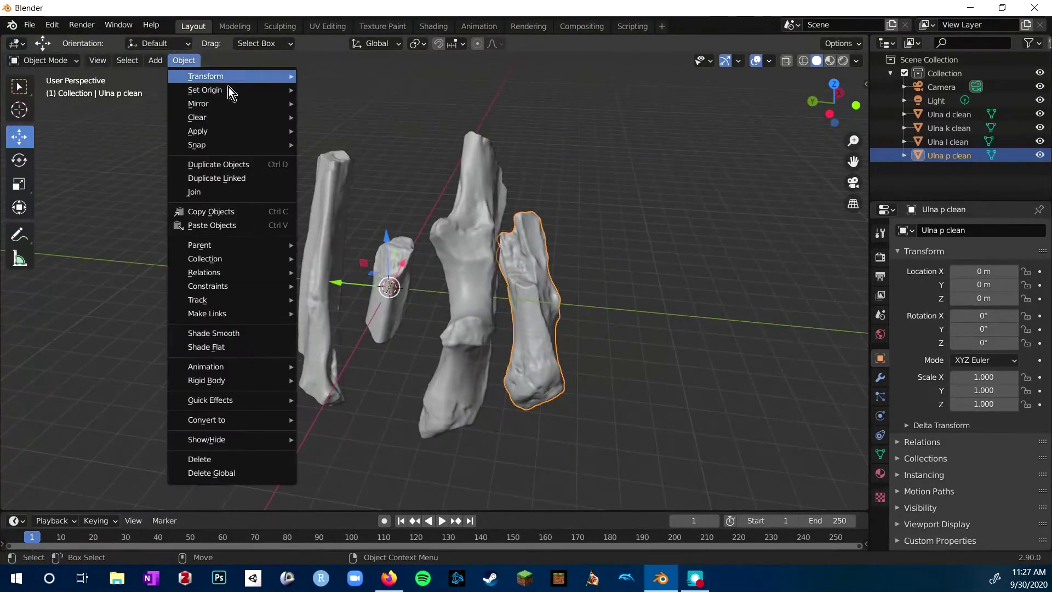
mouse_move(249, 92)
left_click(344, 90)
left_click(426, 91)
Rotate Ulna p clean to about 152° around Y and turn Ulna k clean end over end
middle_click_drag(505, 333, 537, 327)
scroll(377, 318, "up", 3)
scroll(377, 317, "down", 3)
middle_click_drag(377, 318, 478, 312)
left_click(412, 279)
key("shift+space")
key("r")
left_click_drag(485, 324, 286, 413)
left_click(681, 298)
middle_click_drag(680, 298, 534, 314)
left_click(388, 353)
middle_click_drag(387, 353, 658, 378)
left_click_drag(438, 261, 514, 452)
key("space")
middle_click_drag(715, 347, 689, 321)
left_click(689, 321)
Stop the timeline playback and raise Ulna p clean to about Z 88.6 m, above the other bones
left_click(416, 230)
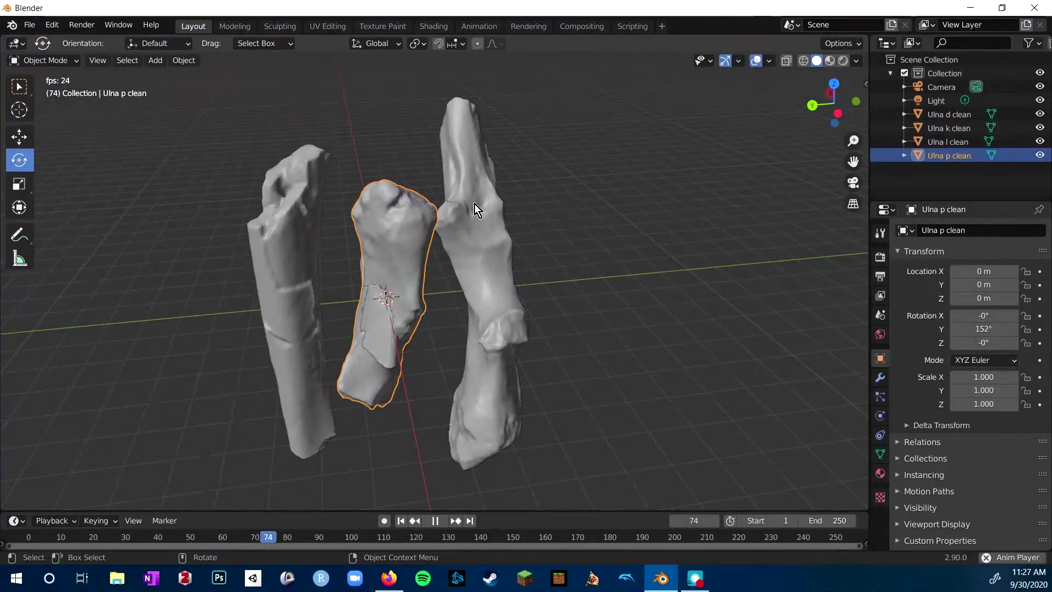
key("shift+space")
key("g")
left_click(439, 522)
left_click_drag(383, 241, 370, 377)
left_click(370, 378)
Move Ulna p clean along Y to about 16.8 m, above Ulna k clean
middle_click_drag(370, 377, 691, 367)
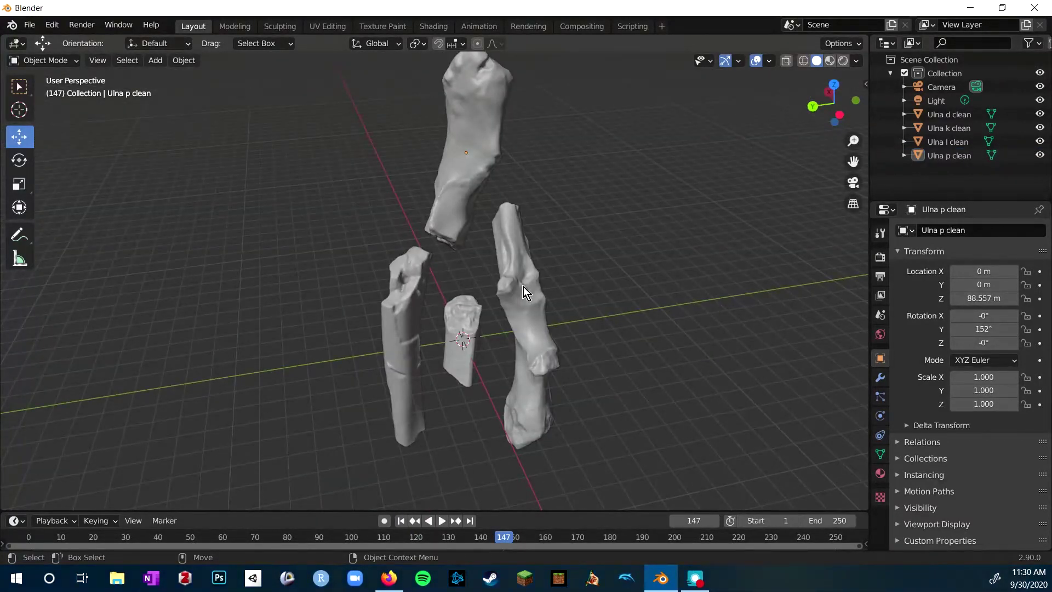
middle_click_drag(581, 352, 459, 263)
left_click(419, 187)
left_click_drag(399, 145, 367, 145)
Rotate Ulna p clean to about X 12.6°, Y 168° and Z 146° so its broken end faces Ulna k clean
middle_click_drag(438, 237, 229, 307)
middle_click_drag(490, 186, 593, 205)
key("shift+space")
key("r")
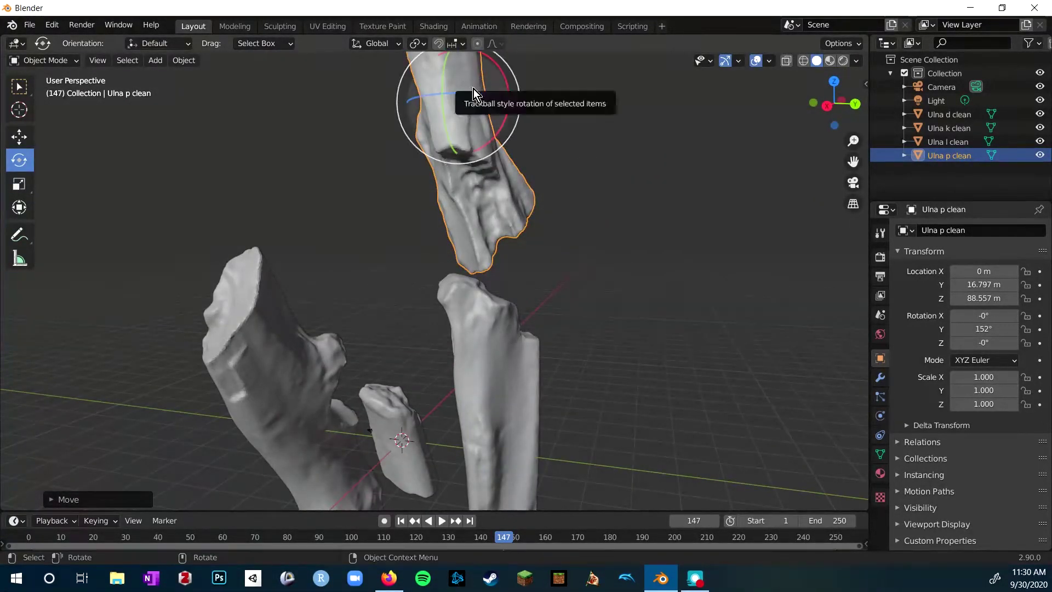
left_click_drag(474, 89, 471, 104)
mouse_move(471, 104)
middle_mouse_down()
mouse_move(455, 242)
mouse_move(333, 320)
mouse_move(481, 96)
middle_mouse_up()
left_click_drag(479, 150, 541, 297)
Fine-tune Ulna p clean's rotation to line it up with the shaft of Ulna k clean
middle_click_drag(541, 297, 447, 169)
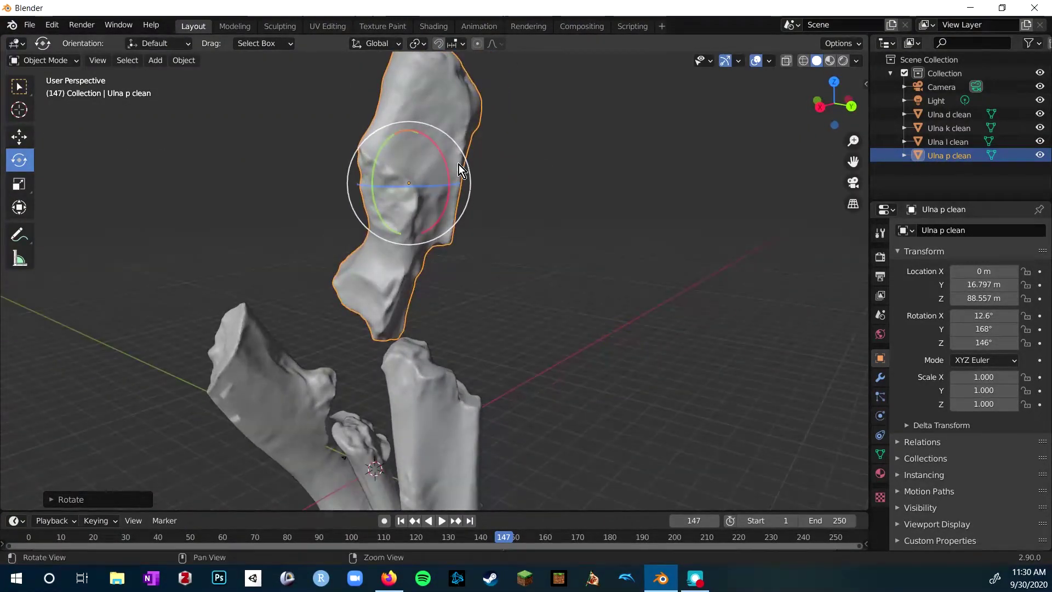
middle_click_drag(350, 271, 512, 113)
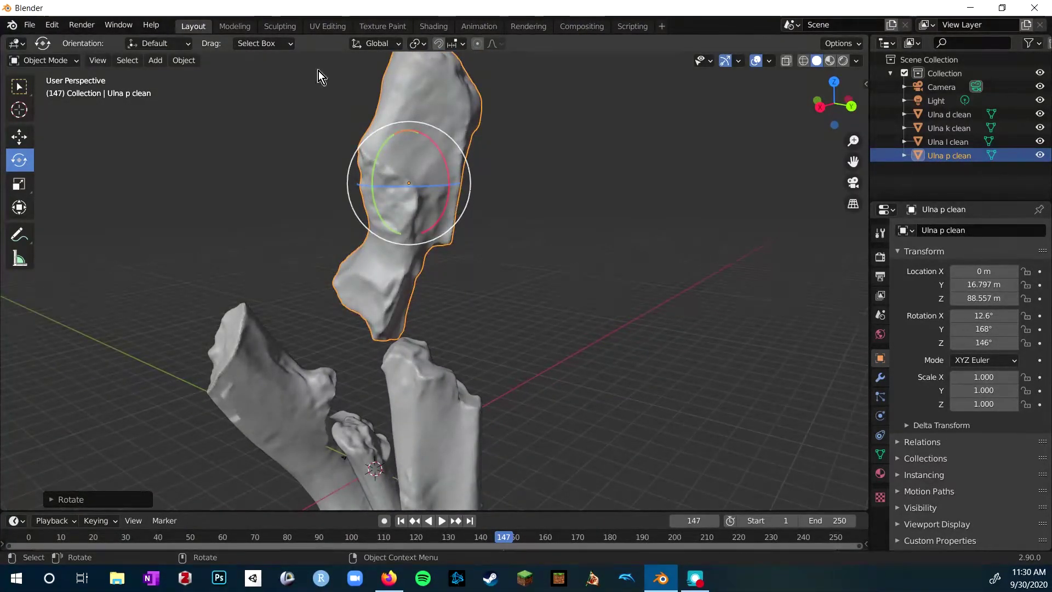
middle_click_drag(307, 7, 526, 210)
left_click_drag(402, 123, 383, 127)
Shift Ulna p clean with the Move tool to bring its lower end over the upper end of Ulna k clean
middle_click_drag(450, 164, 491, 230)
key("shift+space")
key("g")
left_click_drag(421, 221, 469, 225)
middle_click_drag(482, 295, 496, 230)
left_click_drag(429, 138, 448, 174)
middle_click_drag(449, 172, 488, 189)
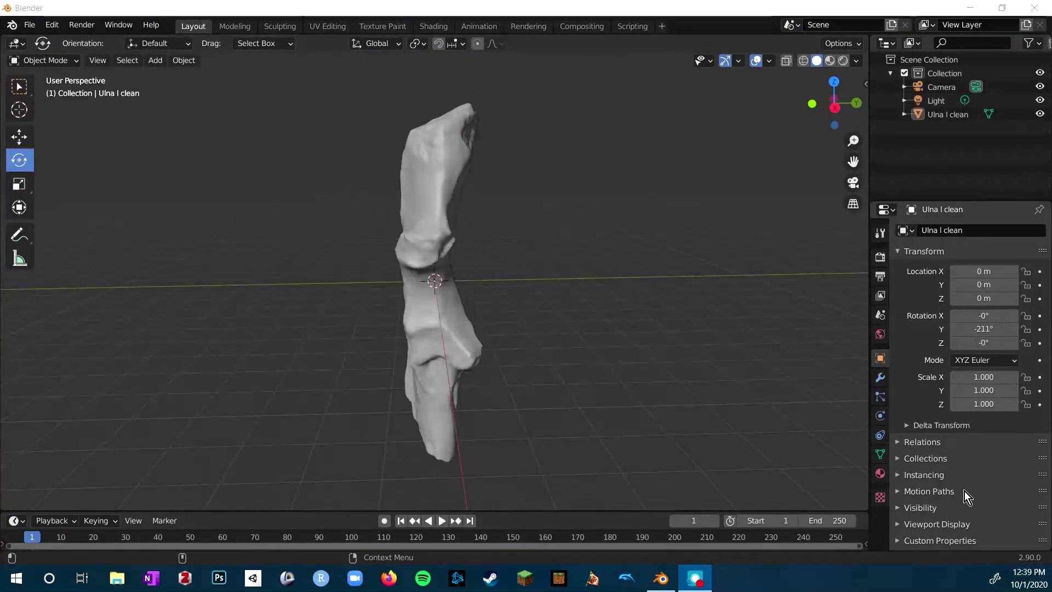
Mirror Ulna l clean across the global Y axis and rotate it to about -0.476° on Z
left_click(438, 215)
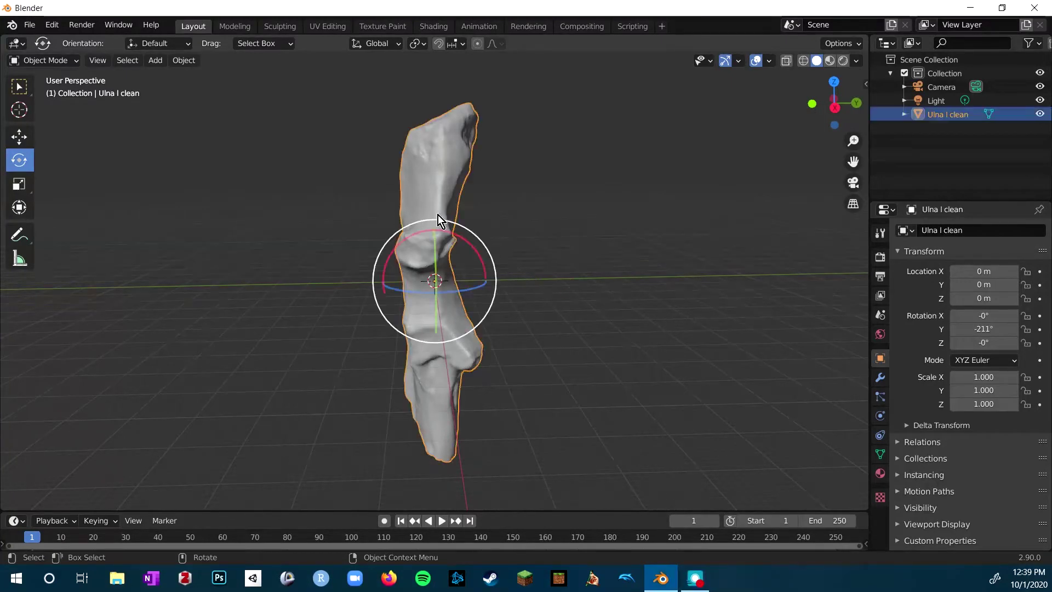
left_click(181, 63)
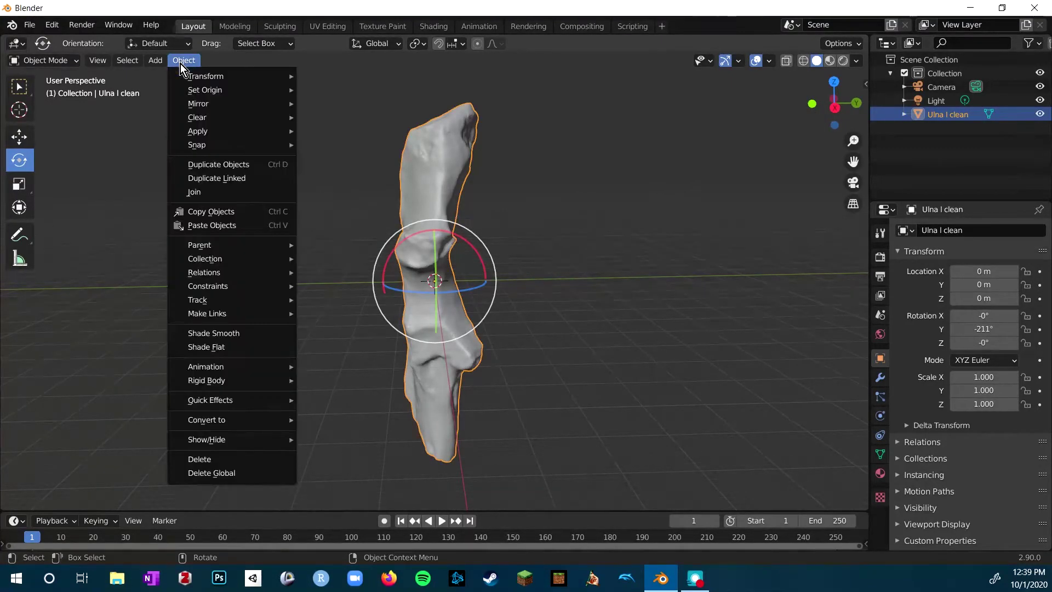
mouse_move(191, 103)
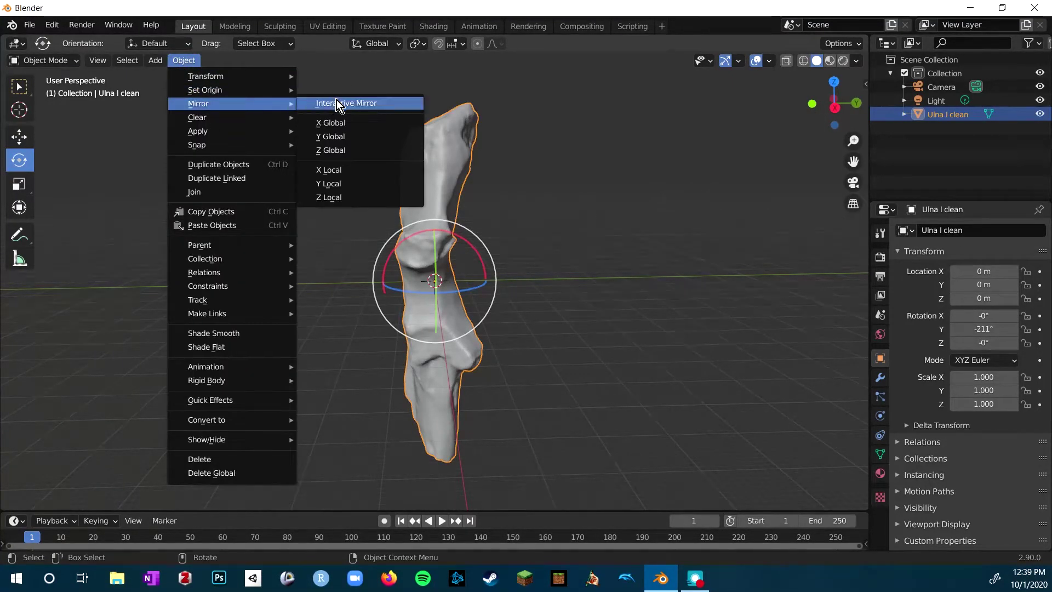
left_click(344, 137)
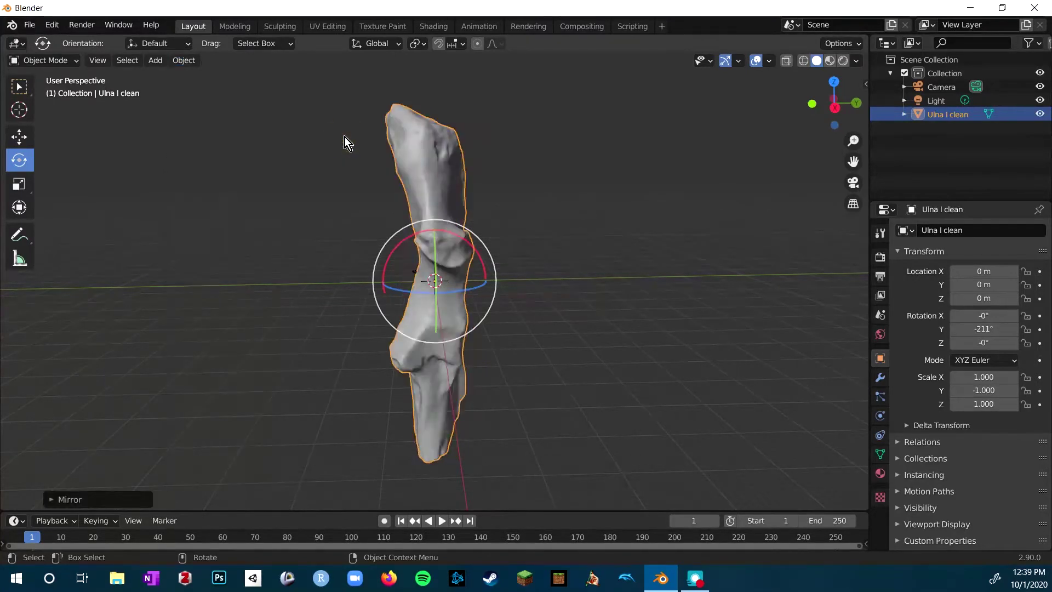
left_click(630, 186)
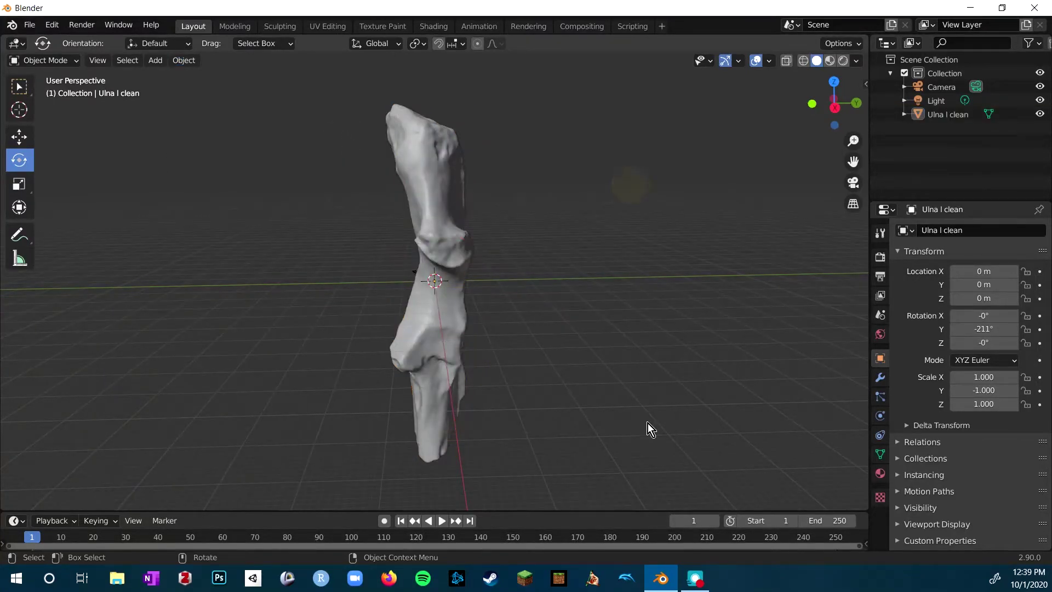
left_click(449, 355)
left_click_drag(468, 288, 466, 288)
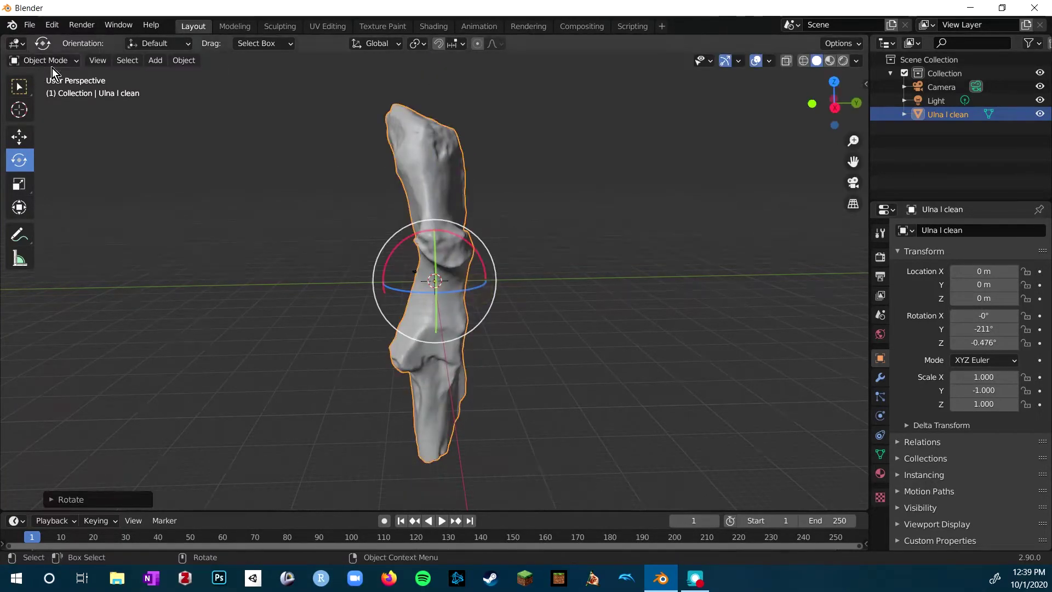
Import the Ulna p clean STL model into the scene
left_click(26, 26)
mouse_move(64, 209)
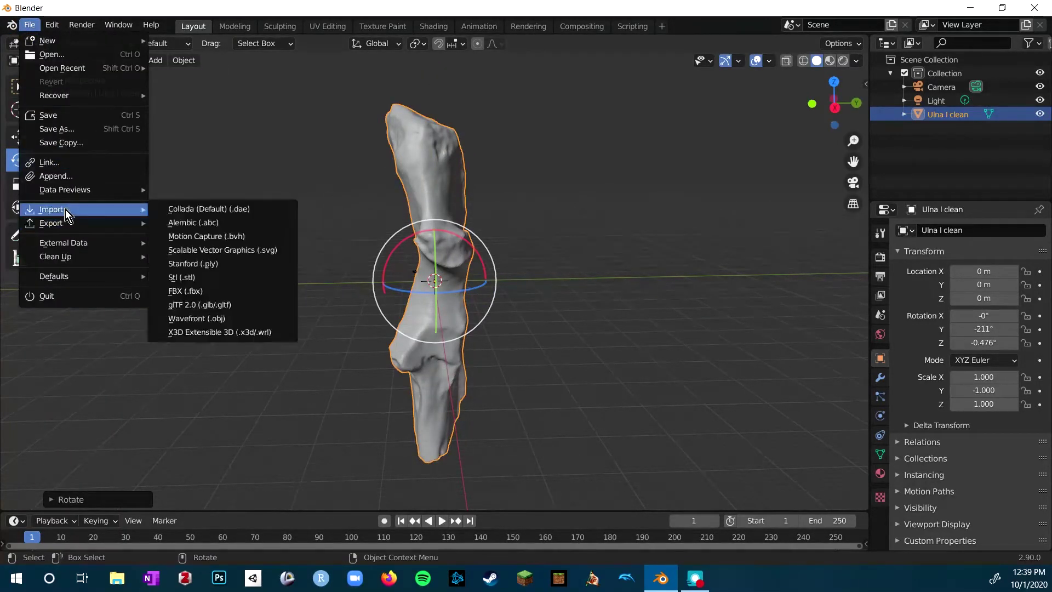
left_click(212, 279)
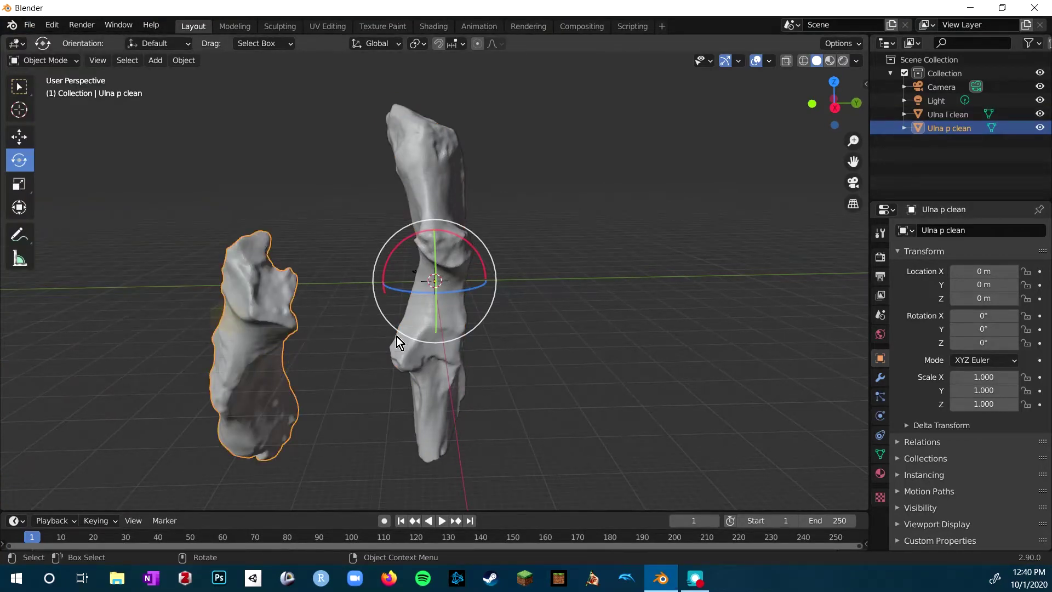
middle_click_drag(397, 336, 421, 336)
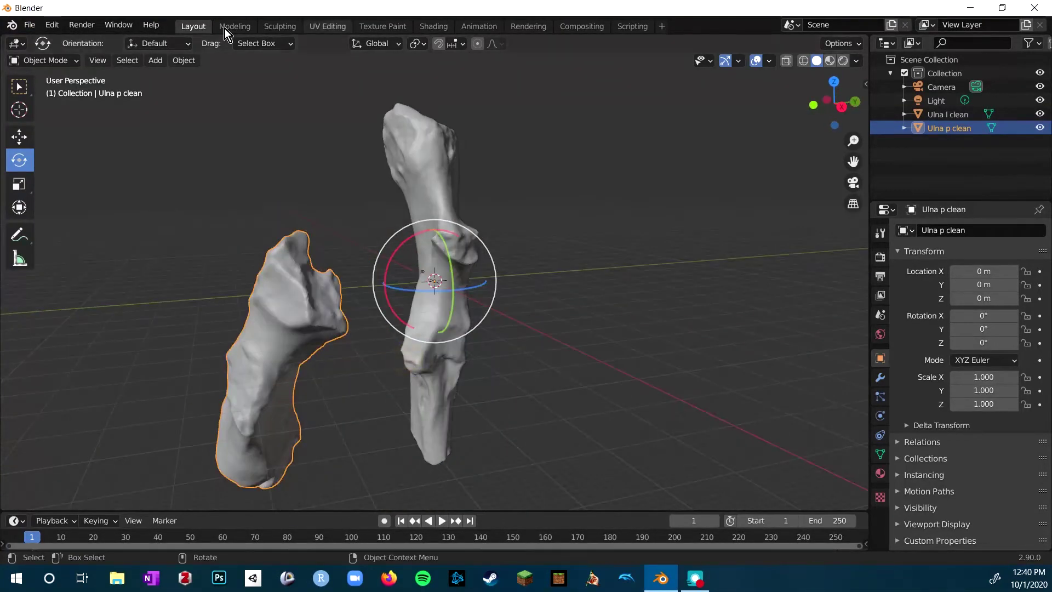
Move Ulna p clean's geometry to its origin and rotate it to about X 8.84°, Y 155° and Z 186°
left_click(176, 63)
mouse_move(219, 89)
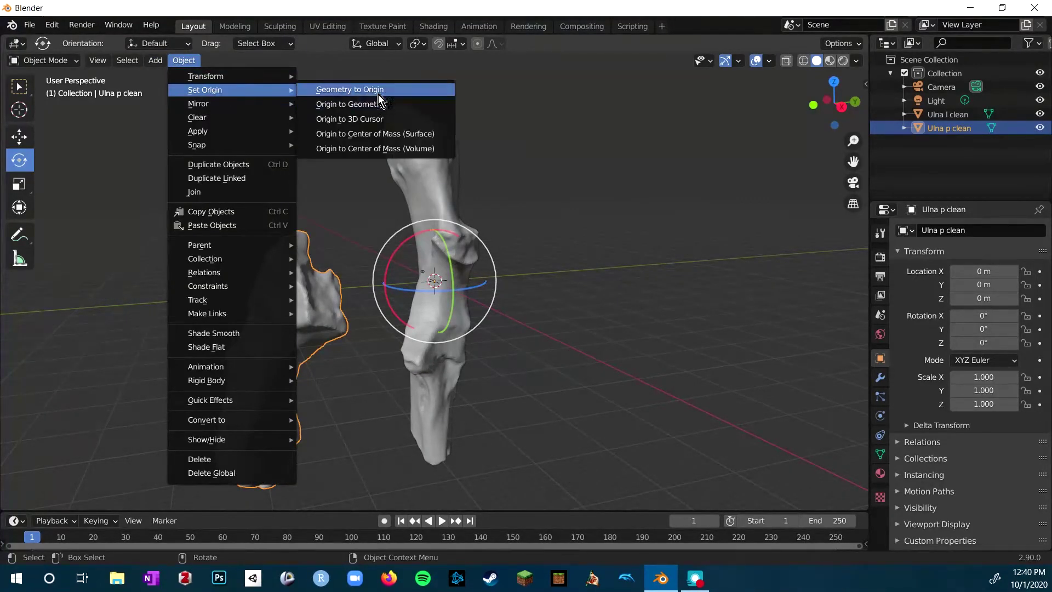
left_click(362, 89)
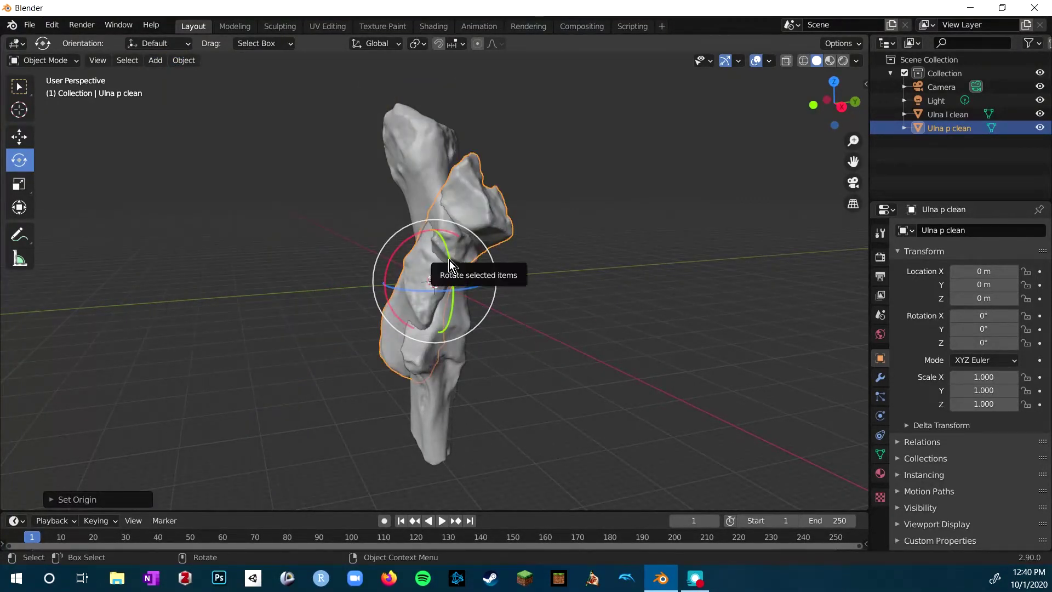
left_click_drag(450, 261, 443, 227)
mouse_move(481, 302)
left_mouse_down()
mouse_move(488, 285)
mouse_move(486, 293)
left_mouse_up()
Move Ulna p clean beside Ulna l clean, to about Y -28.1 m and Z 3.77 m
key("shift+space")
key("g")
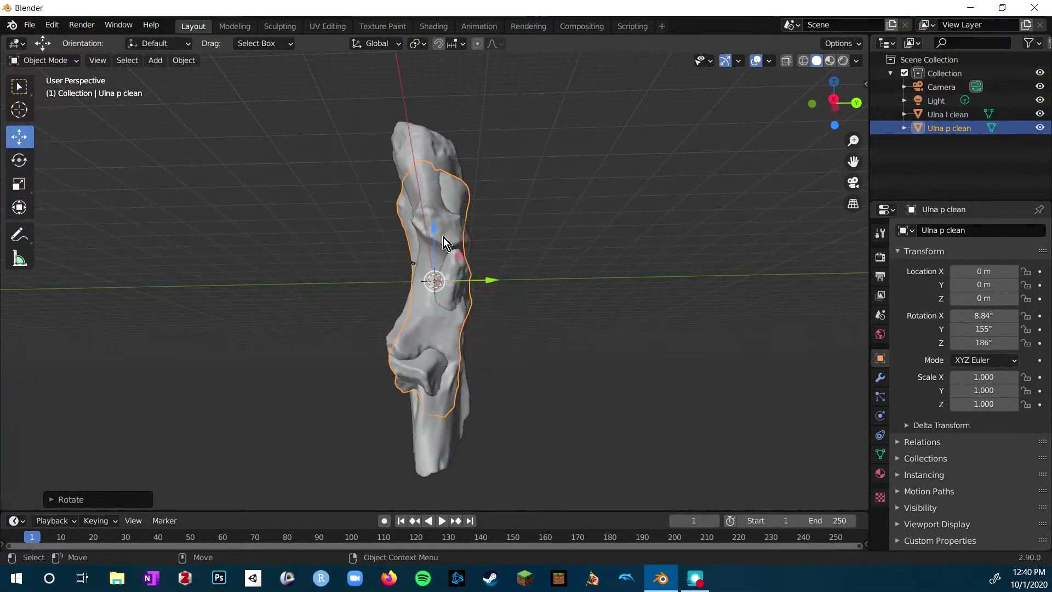
left_click_drag(436, 235, 436, 223)
mouse_move(435, 222)
middle_mouse_down()
mouse_move(686, 336)
mouse_move(515, 336)
mouse_move(436, 218)
middle_mouse_up()
key("g")
key("y")
left_click_drag(416, 270, 405, 271)
middle_click_drag(517, 367, 521, 391)
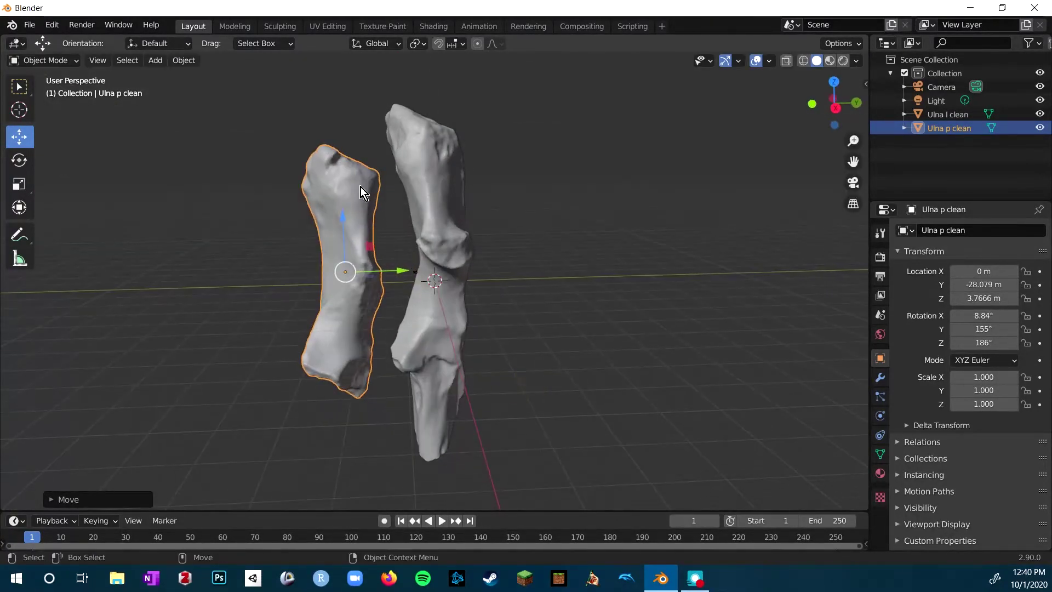
Raise Ulna p clean to about Z 12.8 m and slide it along Y back towards Ulna l clean
left_click_drag(344, 216, 344, 188)
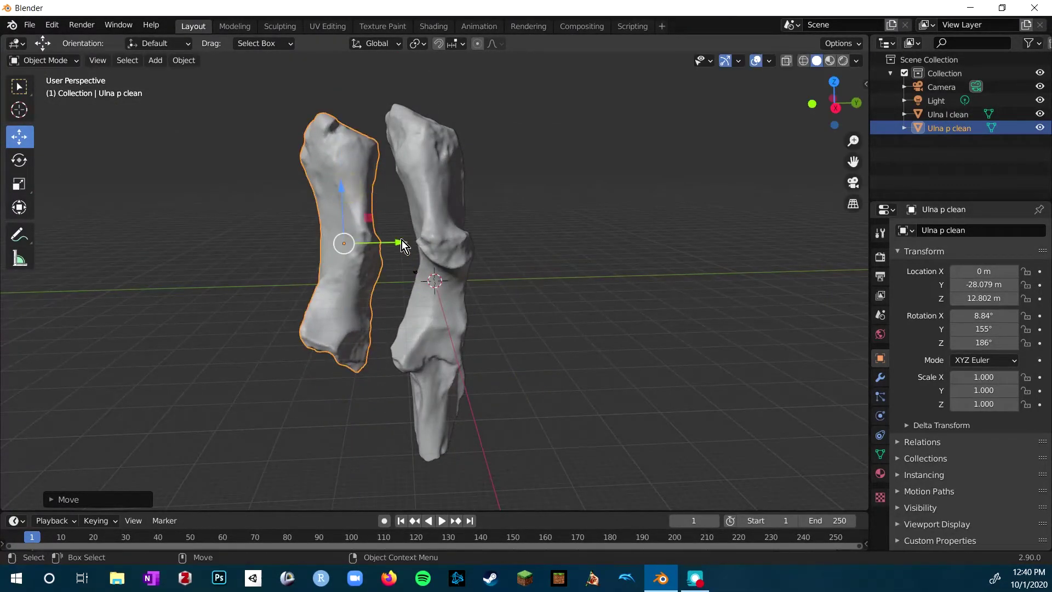
left_click_drag(405, 240, 489, 240)
middle_click_drag(489, 240, 604, 263)
middle_click_drag(528, 229, 776, 257)
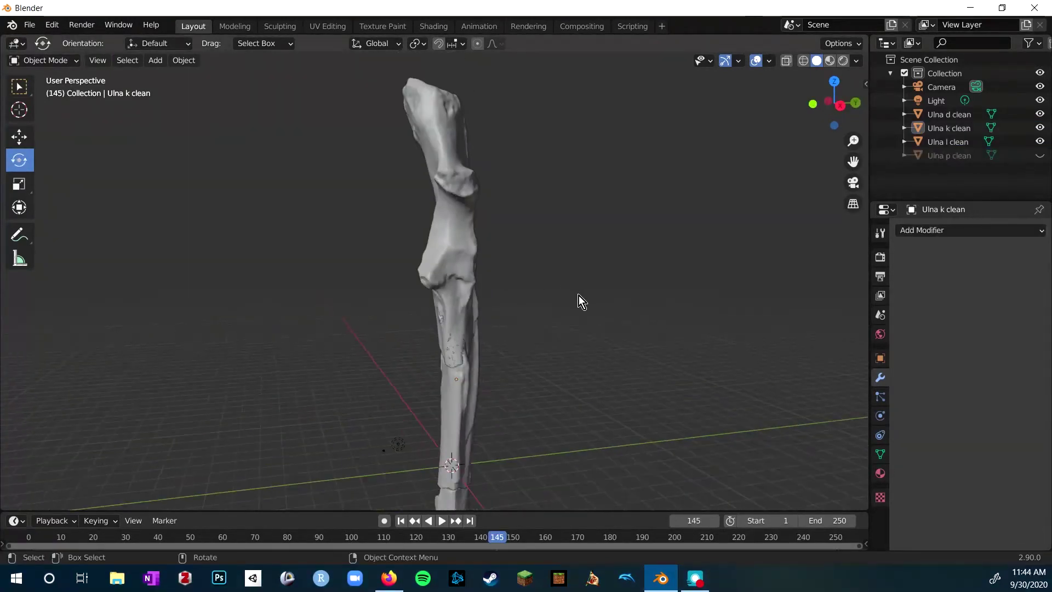
Select Ulna l clean, unhide Ulna p clean and fine-tune Ulna l clean's rotation against it
middle_click_drag(573, 297, 540, 265)
left_click(469, 238)
scroll(492, 257, "up", 3)
middle_click_drag(595, 101, 603, 199, "shift")
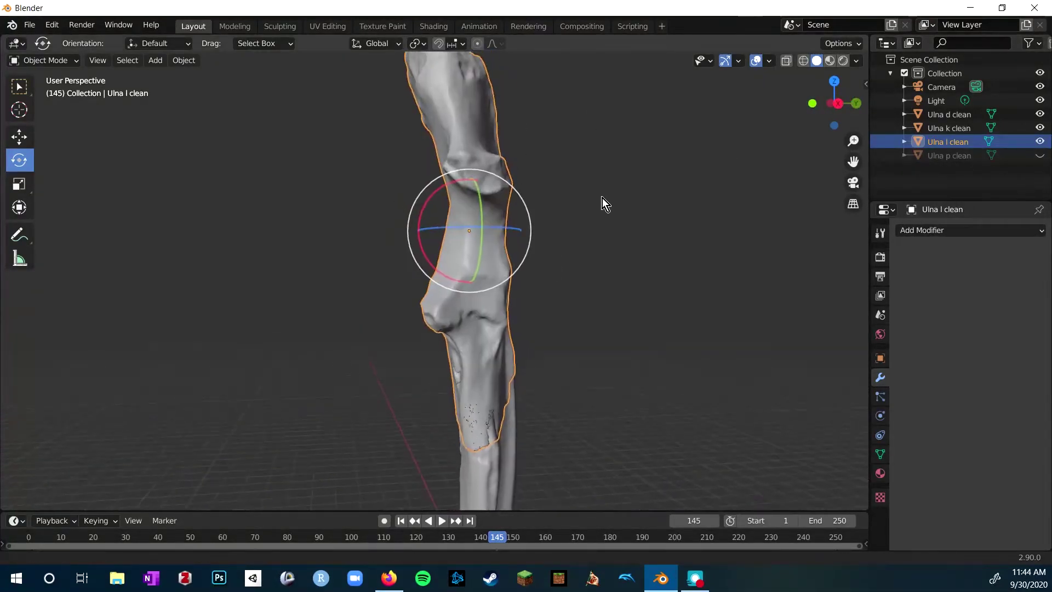
left_click(1040, 156)
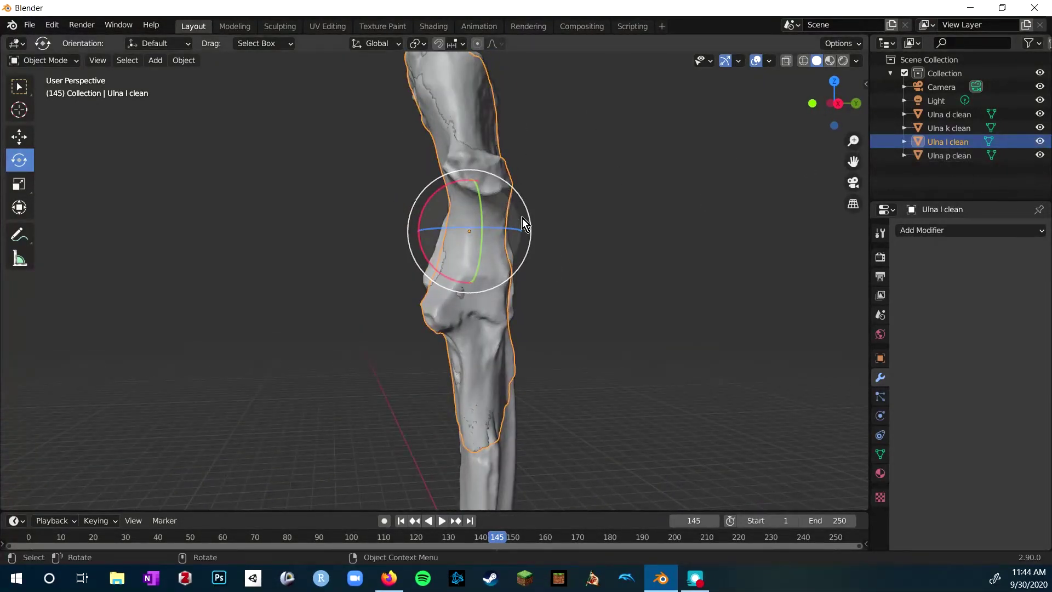
middle_click_drag(521, 218, 546, 243)
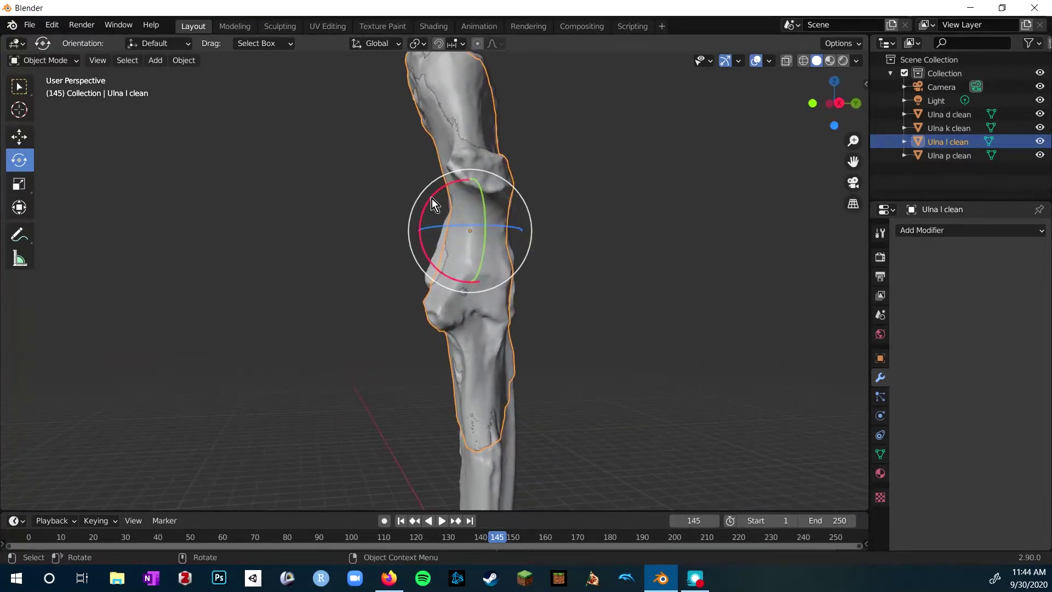
left_click_drag(431, 198, 429, 199)
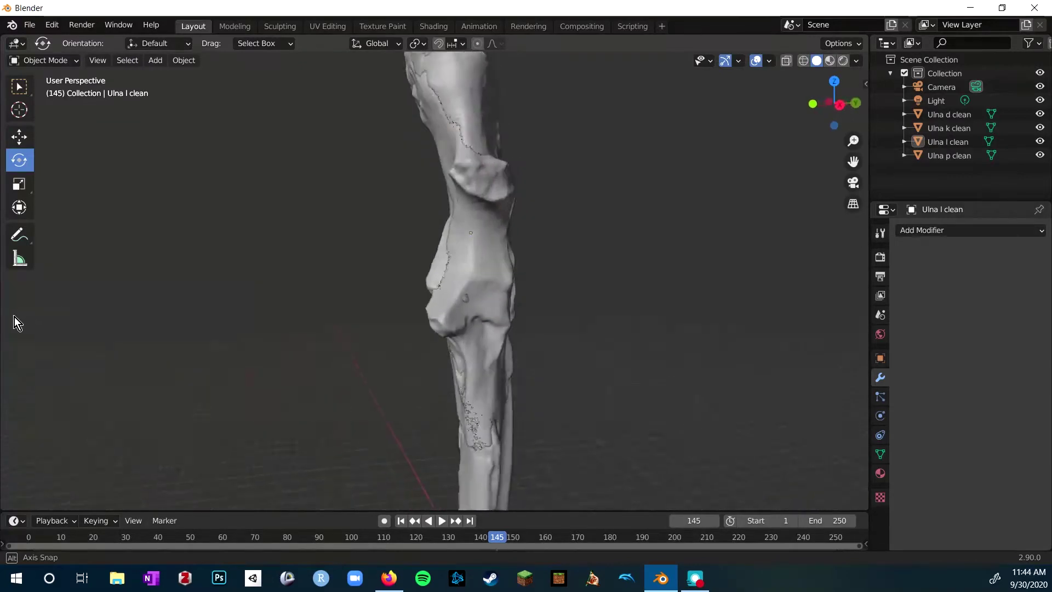
Examine how Ulna p clean and Ulna l clean overlap, and hide Ulna p clean
left_click_drag(14, 316, 4, 313, "alt")
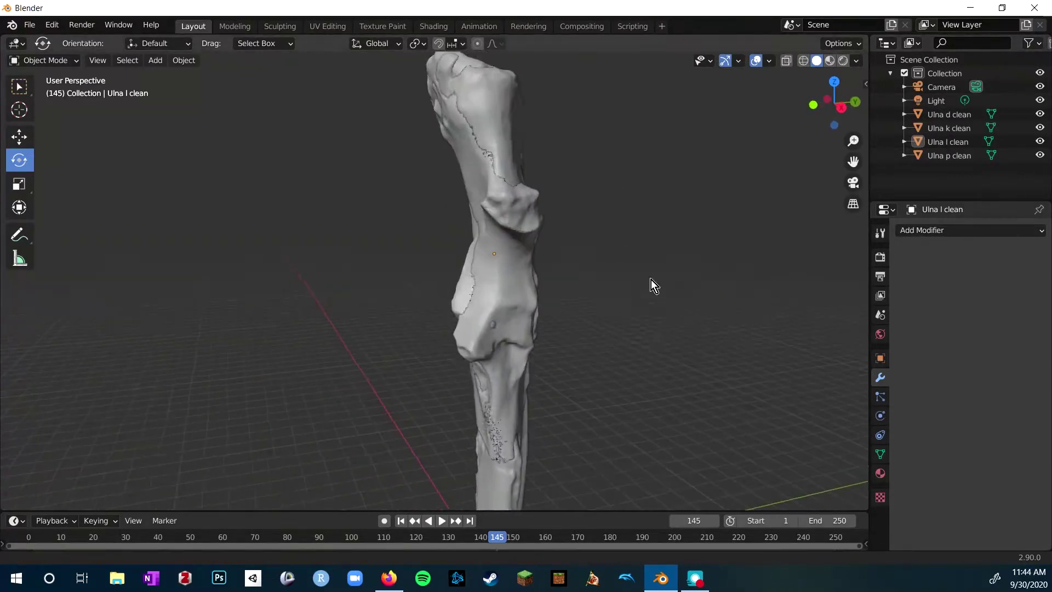
right_click_drag(654, 264, 561, 395, "alt")
left_click_drag(561, 395, 532, 405, "alt")
middle_click_drag(606, 205, 605, 274, "alt")
left_click(1040, 155)
Select Ulna k clean at its joint with the lower fragment and show the models in wireframe
right_click_drag(590, 268, 575, 219, "alt")
left_click_drag(648, 338, 521, 296, "alt")
scroll(393, 321, "down", 3)
scroll(392, 319, "up", 10)
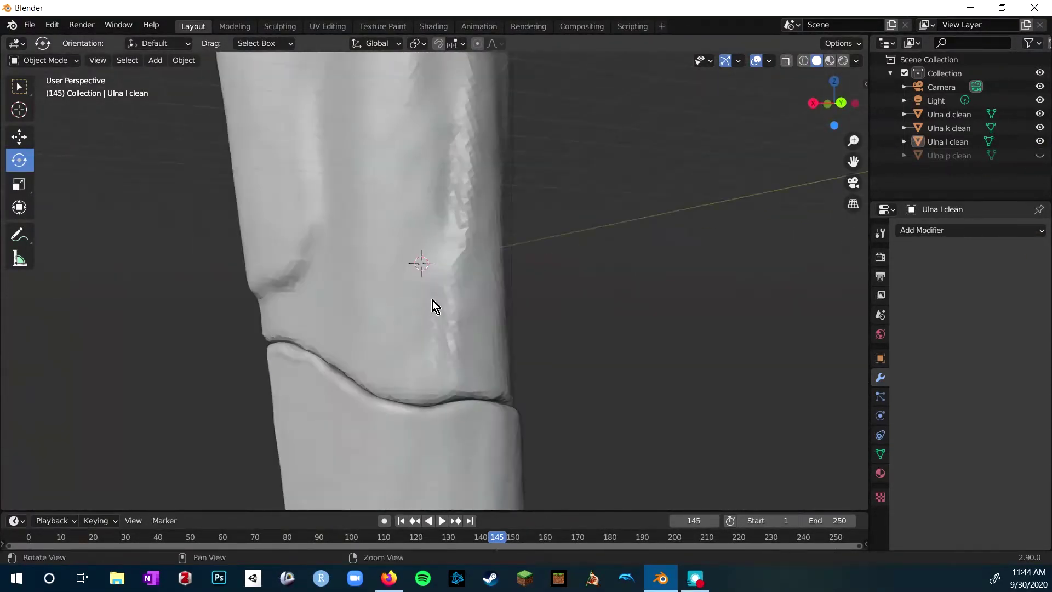
middle_click_drag(432, 301, 499, 180, "alt")
scroll(499, 180, "down", 3)
left_click(803, 61)
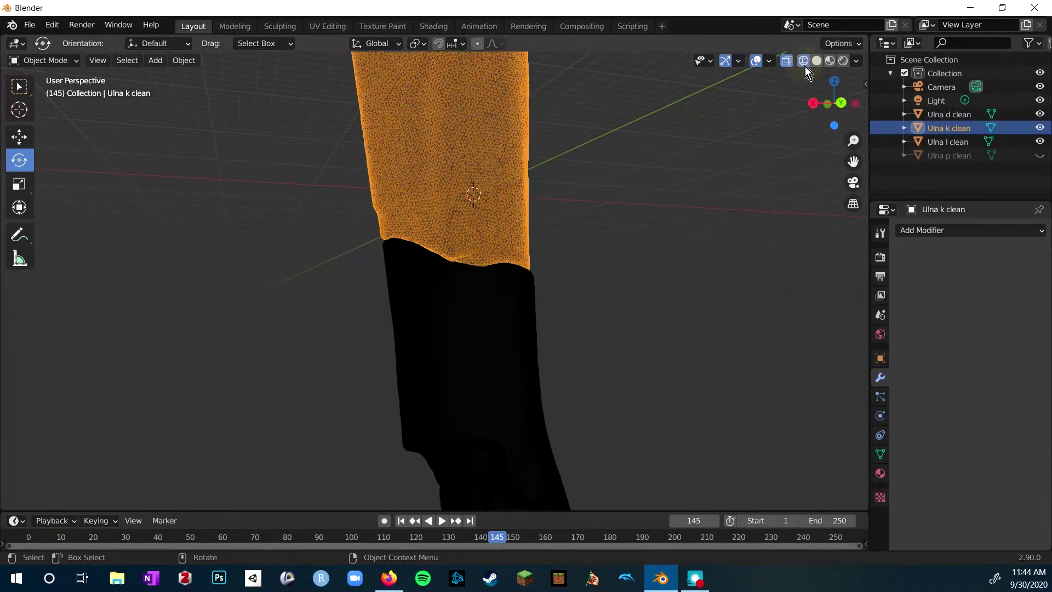
Add a Decimate modifier to Ulna k clean in Collapse mode with a ratio of about 0.24 and apply it
left_click(880, 454)
left_click(880, 377)
left_click(977, 233)
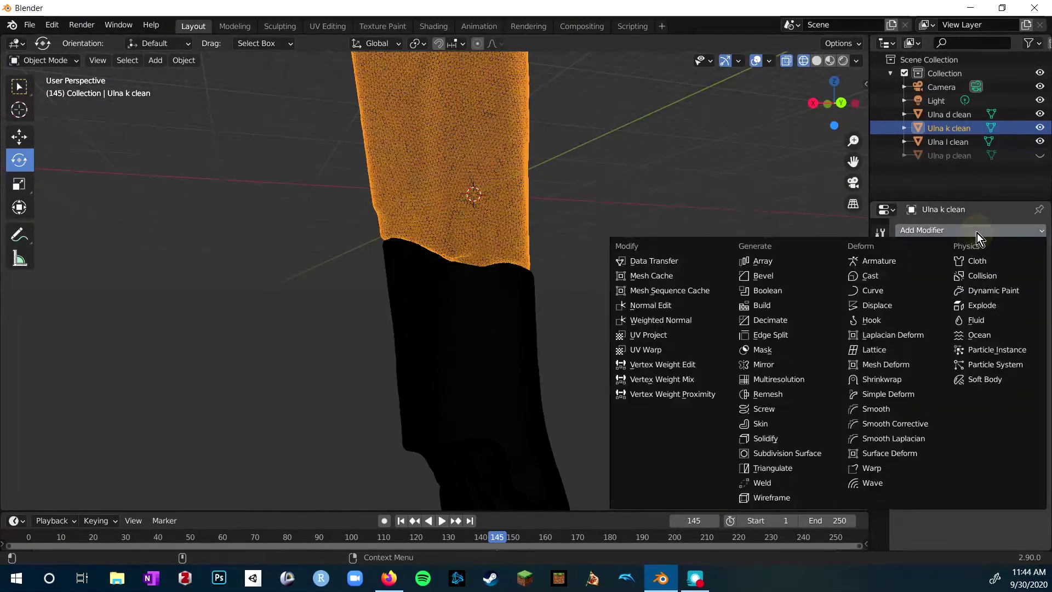
left_click(809, 325)
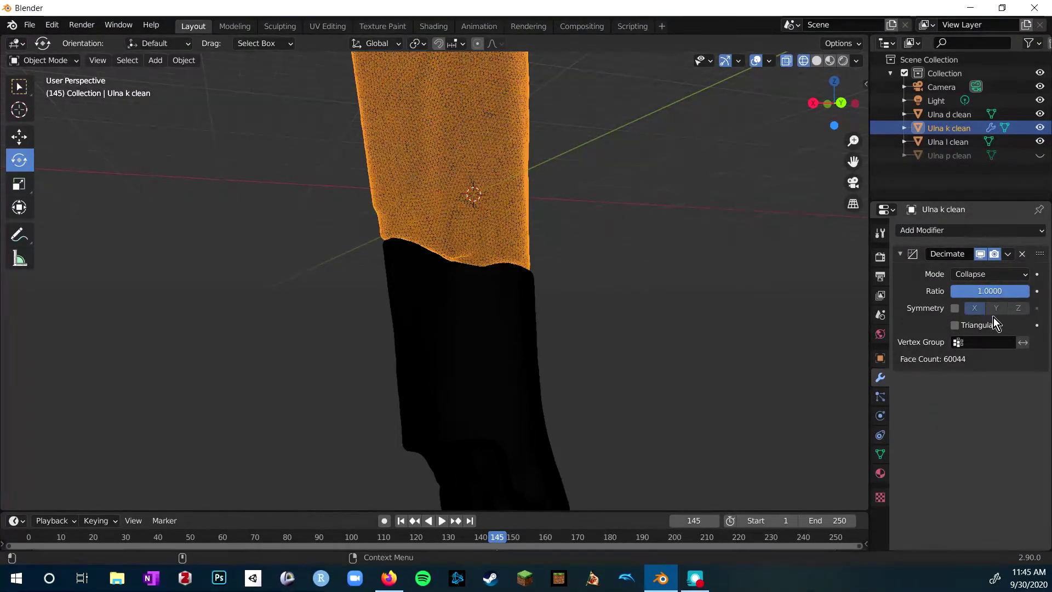
left_click_drag(977, 292, 955, 288)
middle_click_drag(653, 140, 684, 258)
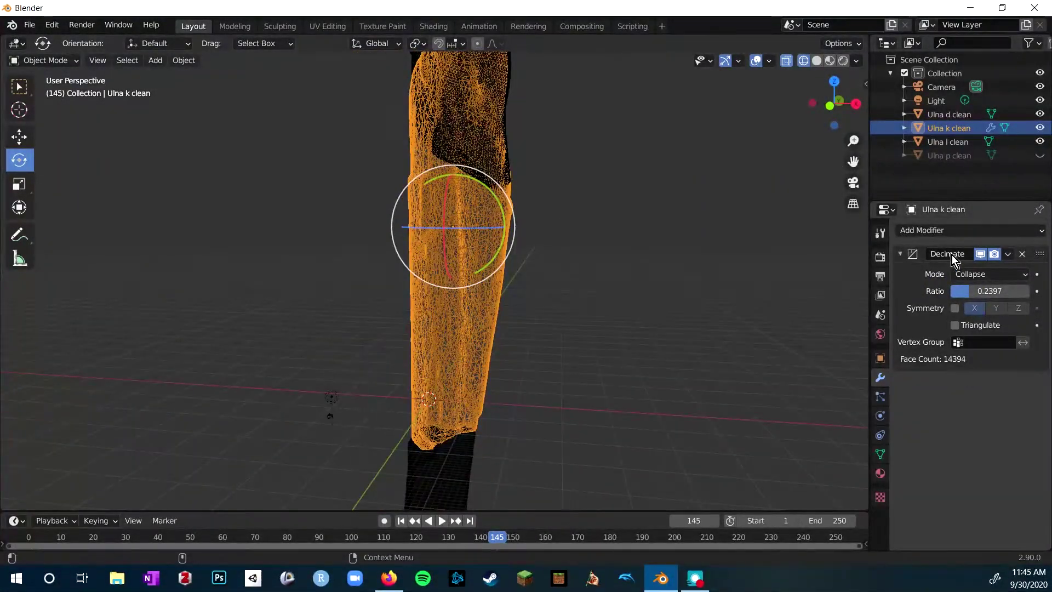
left_click(980, 270)
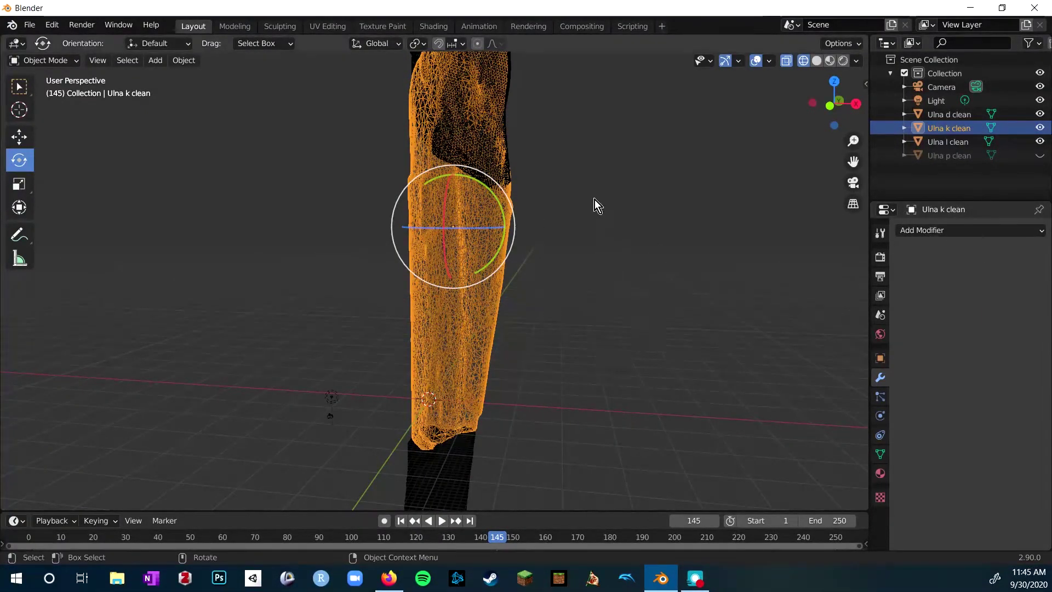
Select Ulna d clean and compare its mesh in solid and wireframe display
left_click(594, 239)
scroll(407, 323, "up", 3)
middle_click_drag(407, 323, 506, 5, "shift")
left_click(570, 356)
mouse_move(672, 345)
middle_mouse_down()
mouse_move(630, 353)
mouse_move(657, 329)
middle_mouse_up()
left_click(816, 60)
left_click(803, 60)
mouse_move(739, 181)
middle_mouse_down()
mouse_move(686, 276)
mouse_move(705, 298)
middle_mouse_up()
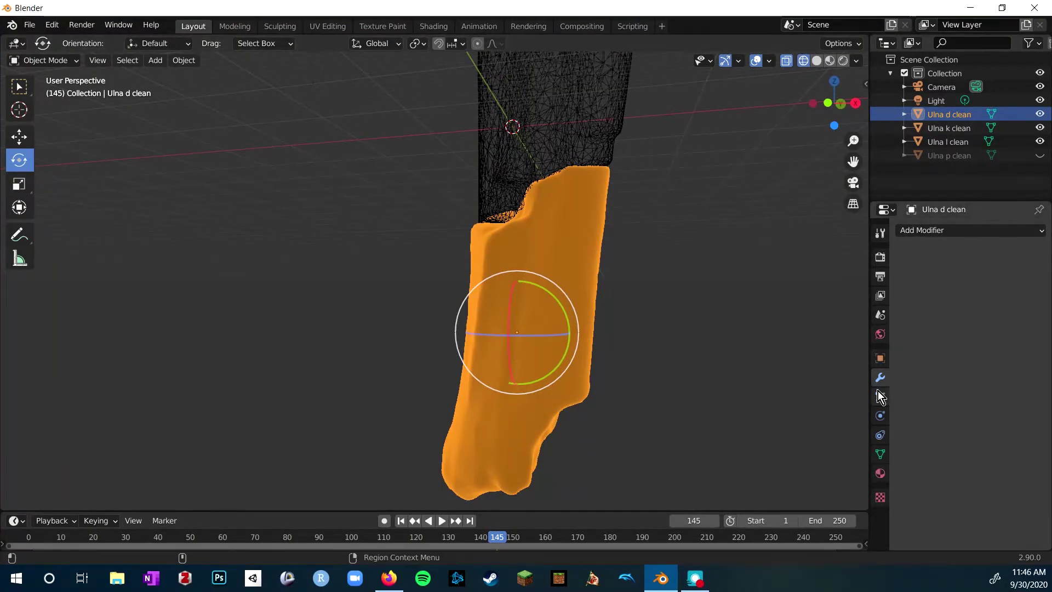
left_click(880, 334)
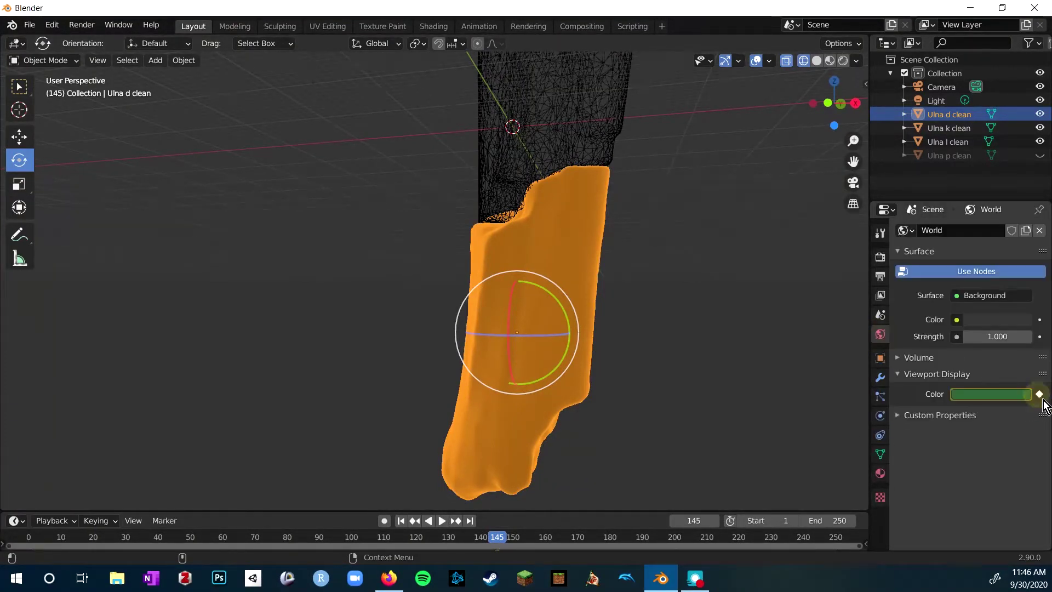
left_click(1014, 393)
left_click(954, 414)
left_click(955, 414)
left_click(948, 374)
left_click(940, 356)
left_click(941, 357)
left_click(948, 374)
Add a Decimate modifier to Ulna d clean and set its ratio to 0.25
left_click(881, 377)
left_click(984, 230)
left_click(789, 321)
left_click_drag(1014, 288, 919, 293)
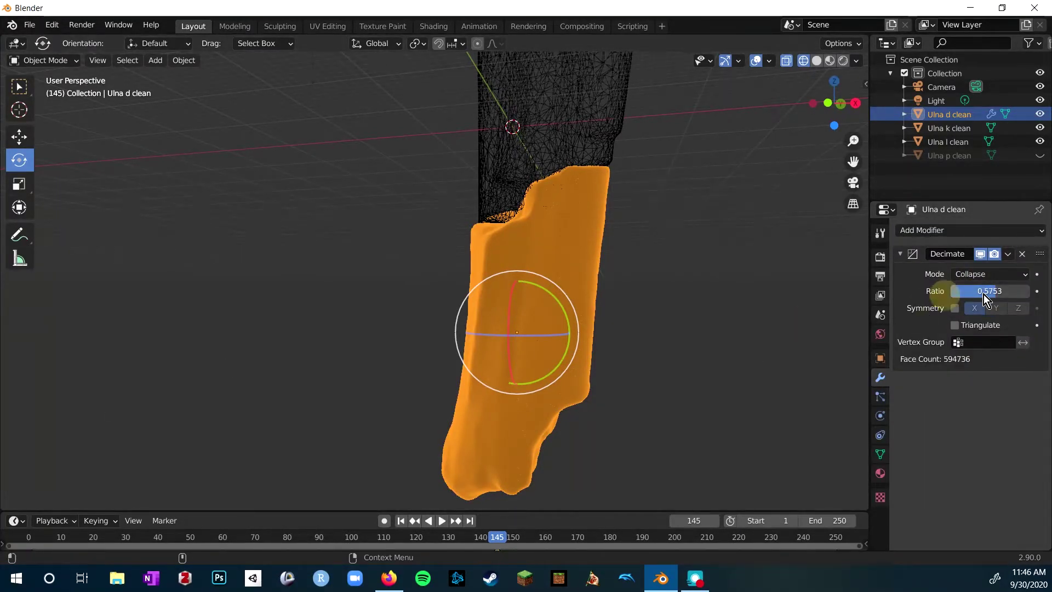
left_click_drag(984, 294, 976, 292)
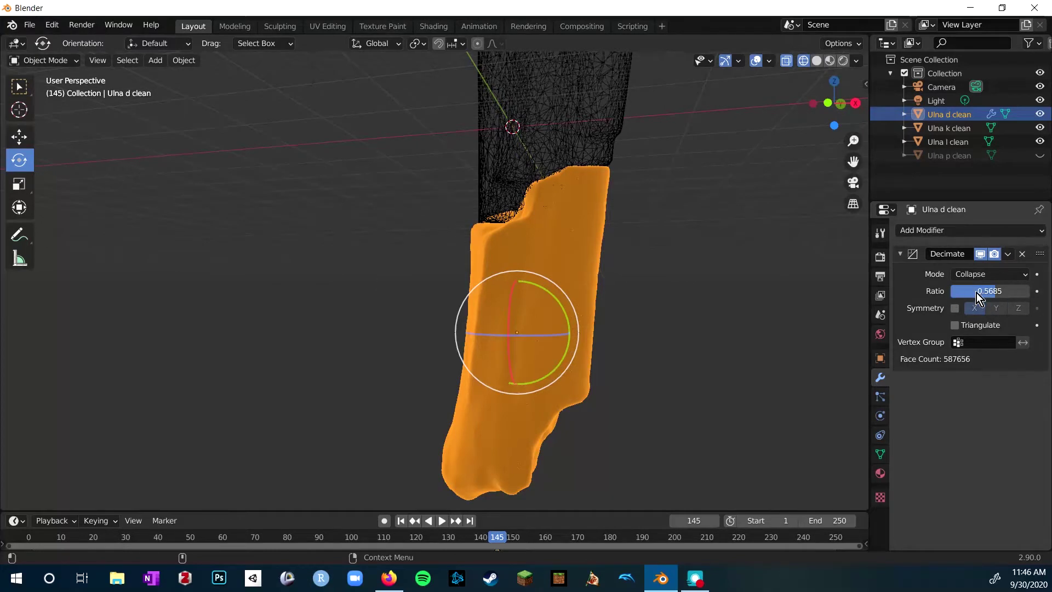
left_click(1005, 297)
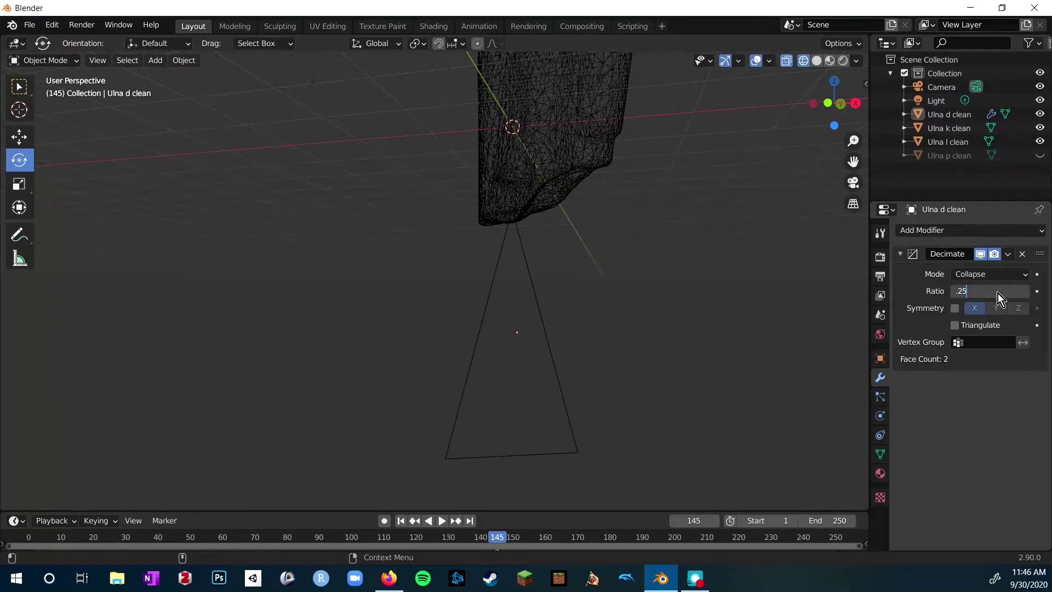
type(".25")
key("Return")
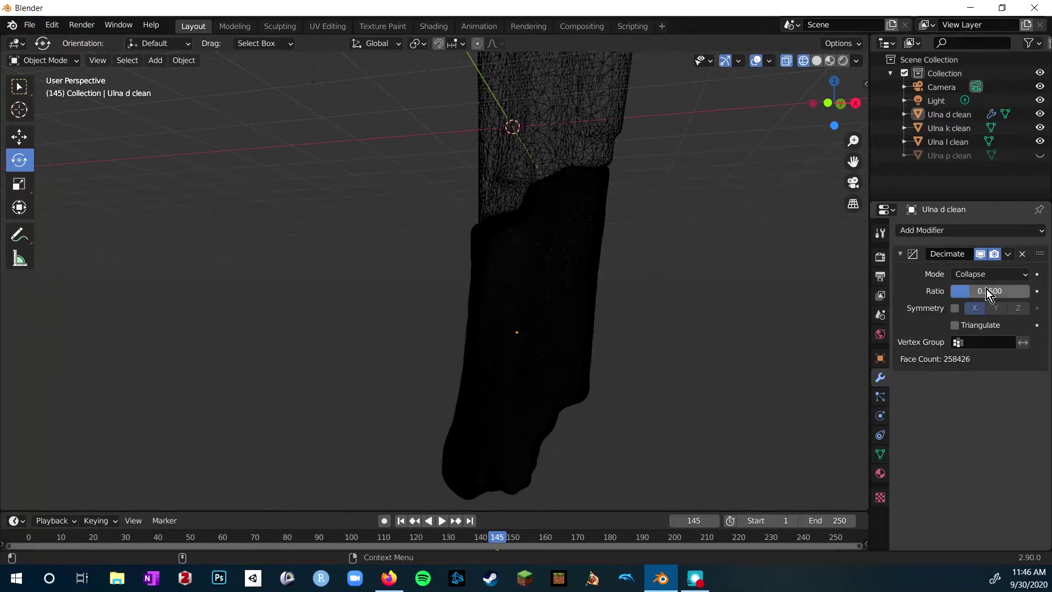
Set the Decimate ratio of Ulna d clean to 0.1 and apply the modifier
scroll(550, 331, "up", 5)
left_click(550, 331)
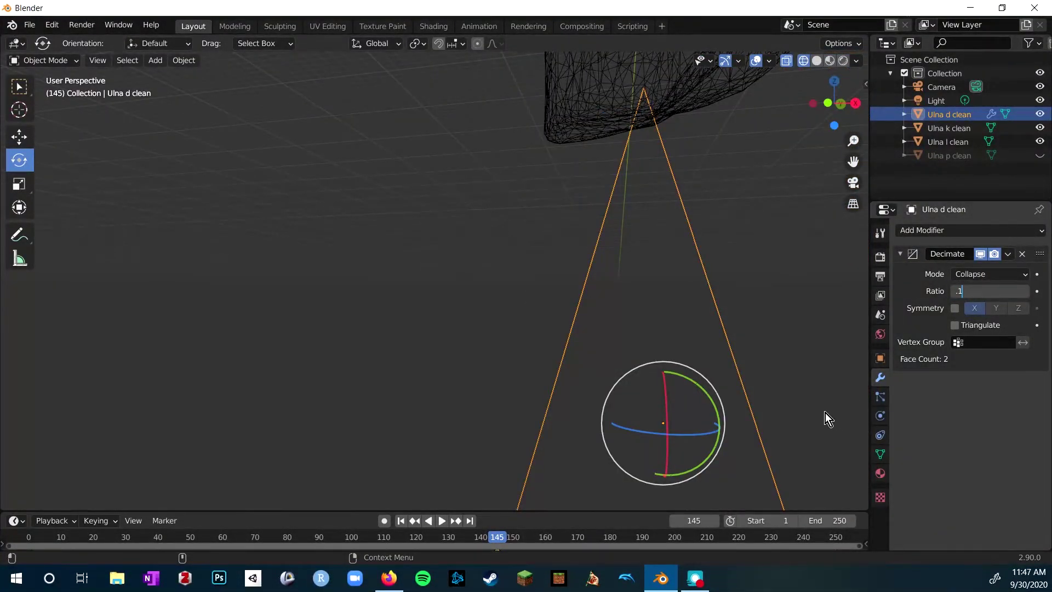
scroll(649, 310, "down", 5)
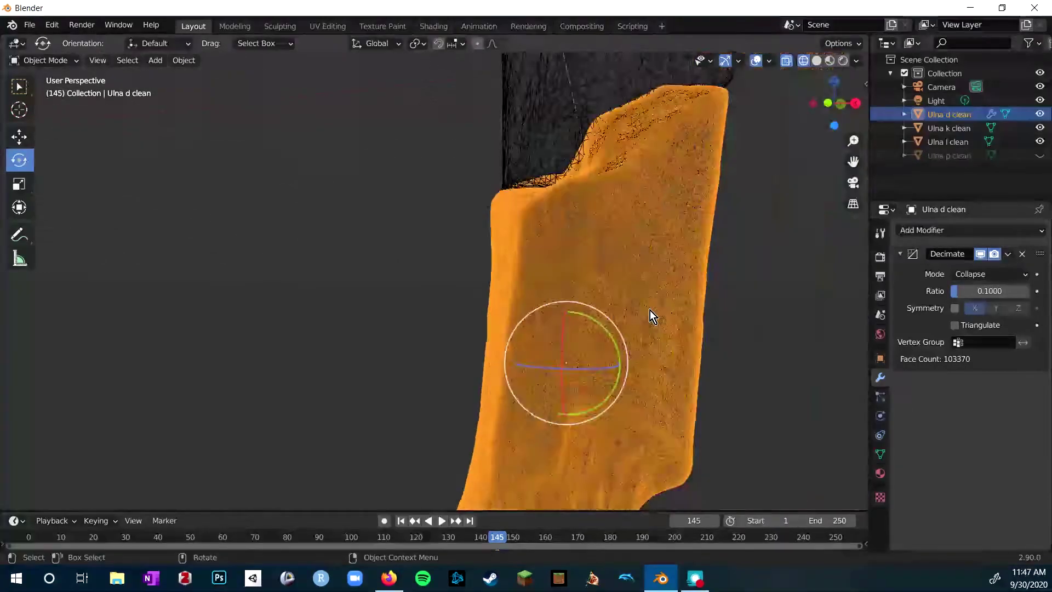
left_click(1009, 254)
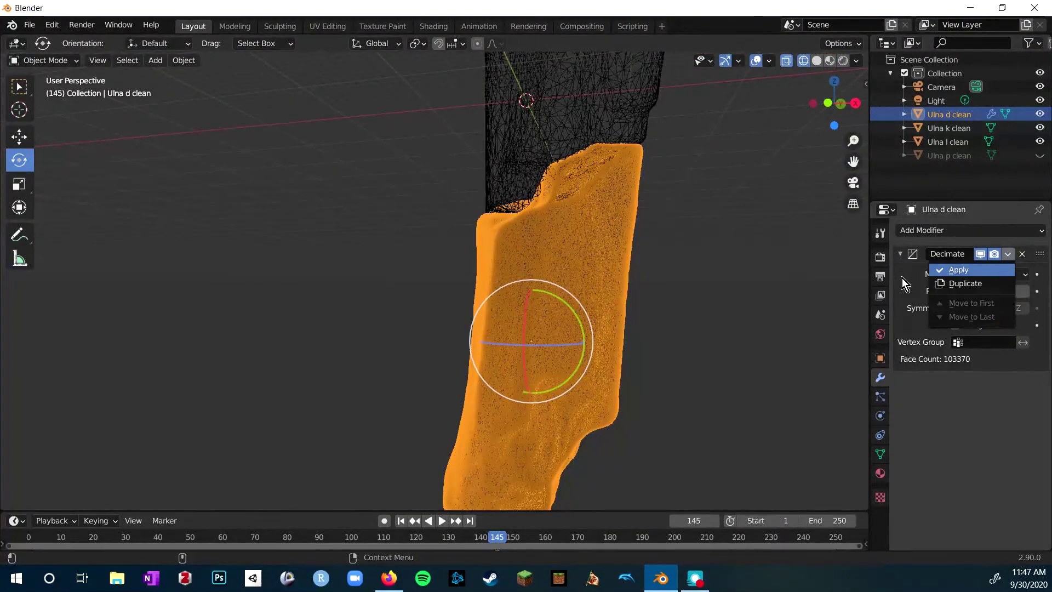
key("Return")
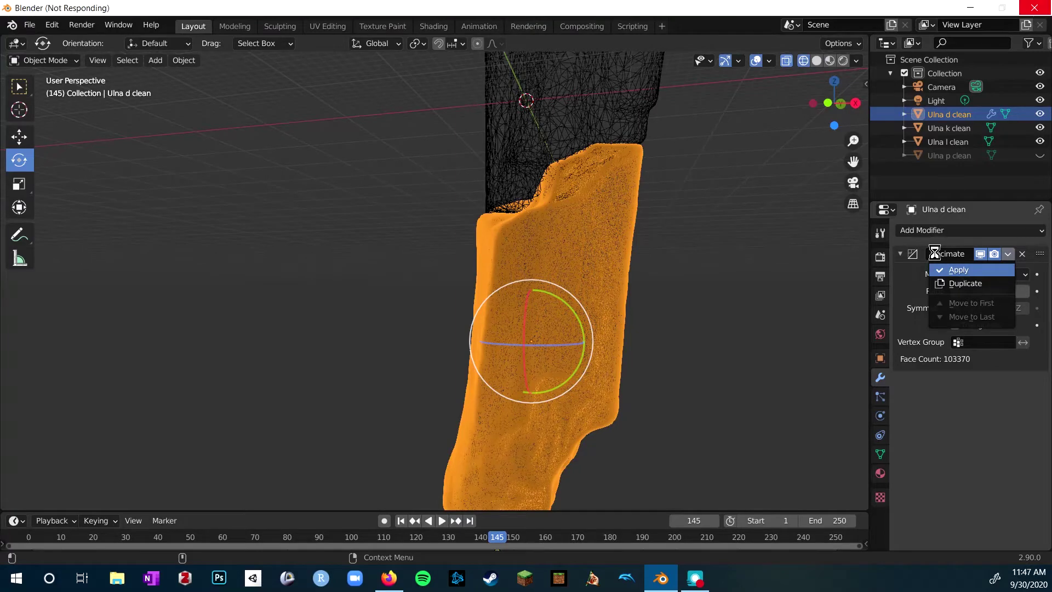
Add another Decimate modifier to Ulna d clean with a ratio of about 0.18, apply it and deselect the fragment
left_click(957, 237)
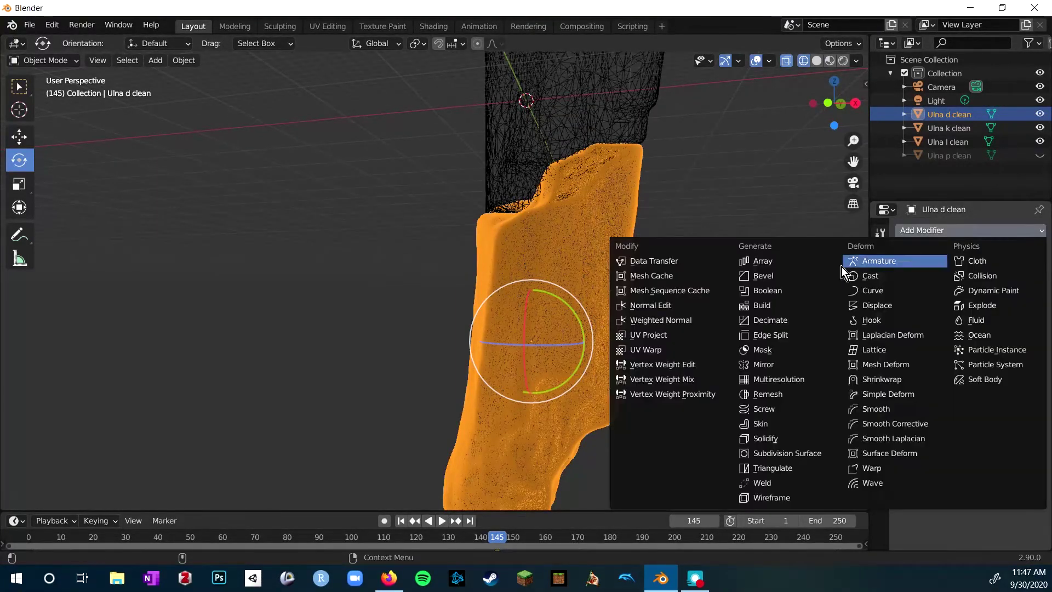
left_click(784, 319)
left_click_drag(1000, 293, 964, 292)
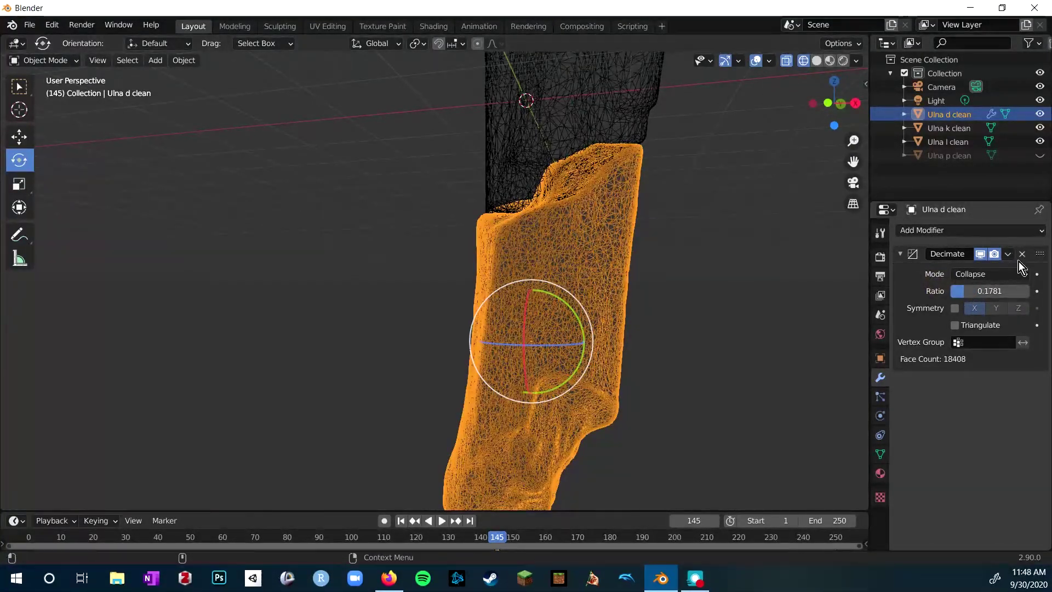
left_click(988, 269)
scroll(452, 314, "up", 4)
scroll(682, 294, "down", 3)
left_click(682, 294)
scroll(649, 241, "down", 2)
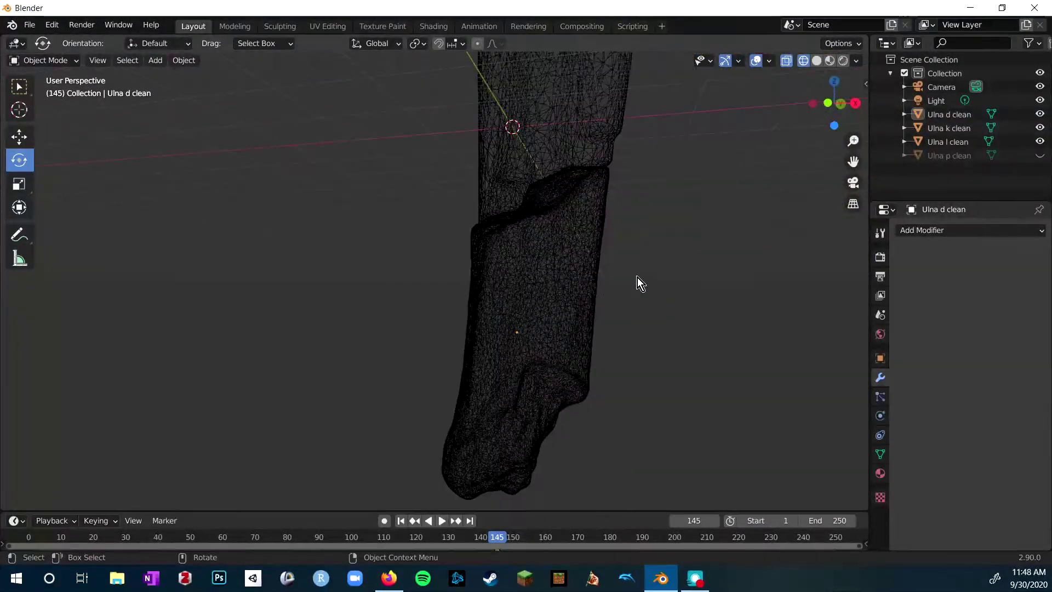
Add a Decimate modifier in Collapse mode to Ulna l clean and set its ratio to about 0.23
middle_click_drag(725, 190, 409, 215)
left_click(408, 215)
left_click(1004, 230)
left_click(796, 321)
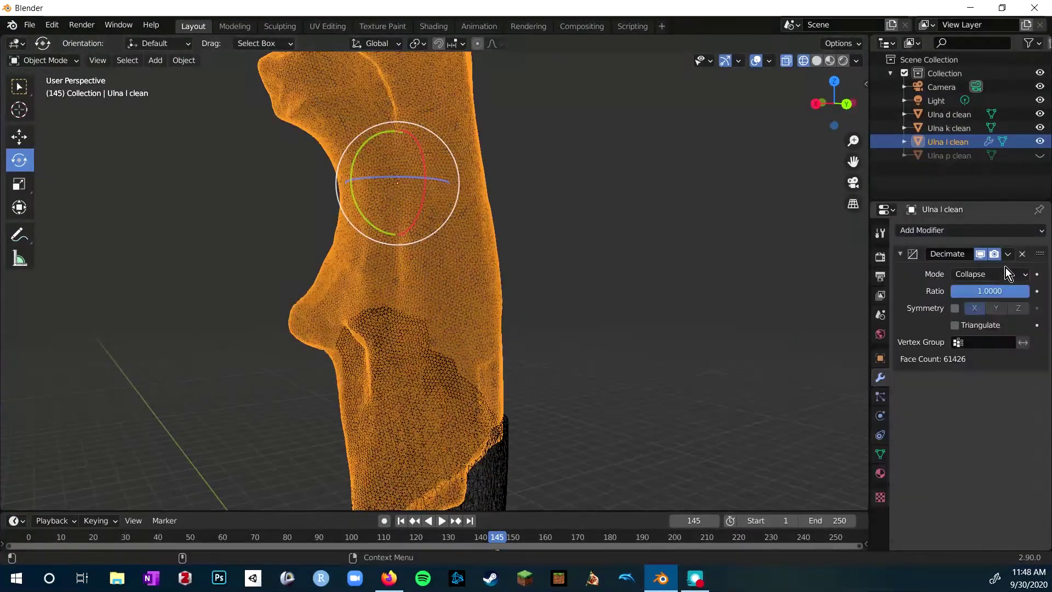
mouse_move(1025, 294)
left_mouse_down()
mouse_move(970, 295)
mouse_move(1025, 295)
left_mouse_up()
left_click(557, 218)
Examine the reduced mesh of Ulna l clean and its joint with Ulna k clean from several angles
middle_click_drag(556, 219, 600, 478)
scroll(554, 320, "up", 5)
middle_click_drag(554, 320, 596, 337)
left_click(423, 314)
left_click(347, 330)
middle_click_drag(347, 331, 425, 298)
left_click_drag(561, 214, 495, 280)
middle_click_drag(616, 357, 600, 332)
middle_click_drag(479, 297, 466, 271)
Select Ulna d clean, Ulna k clean and Ulna l clean, with Ulna l clean active, and join them into one object
left_click(472, 327)
scroll(473, 326, "down", 7)
left_click(482, 244, "shift")
middle_click_drag(521, 236, 551, 405, "shift")
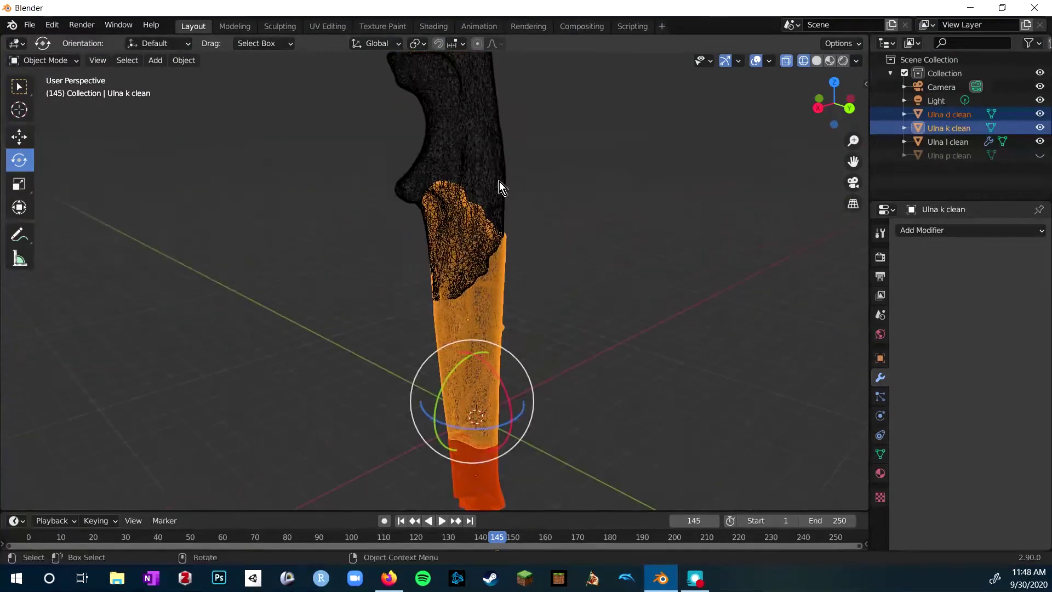
left_click(494, 166, "shift")
left_click(175, 58)
left_click(226, 192)
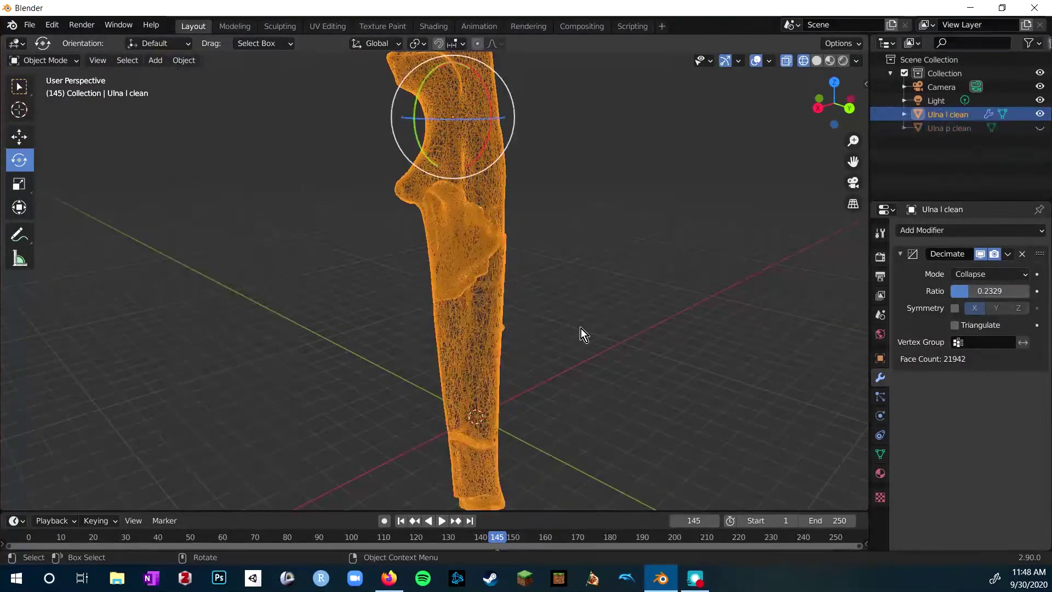
Enter Edit Mode on the joined model, then box-select and delete the overlapping vertices around its lower joint
left_click(699, 393)
scroll(566, 383, "up", 6)
scroll(566, 383, "down", 4)
middle_click_drag(656, 507, 572, 281)
left_click(45, 59)
left_click(52, 91)
key("alt+a")
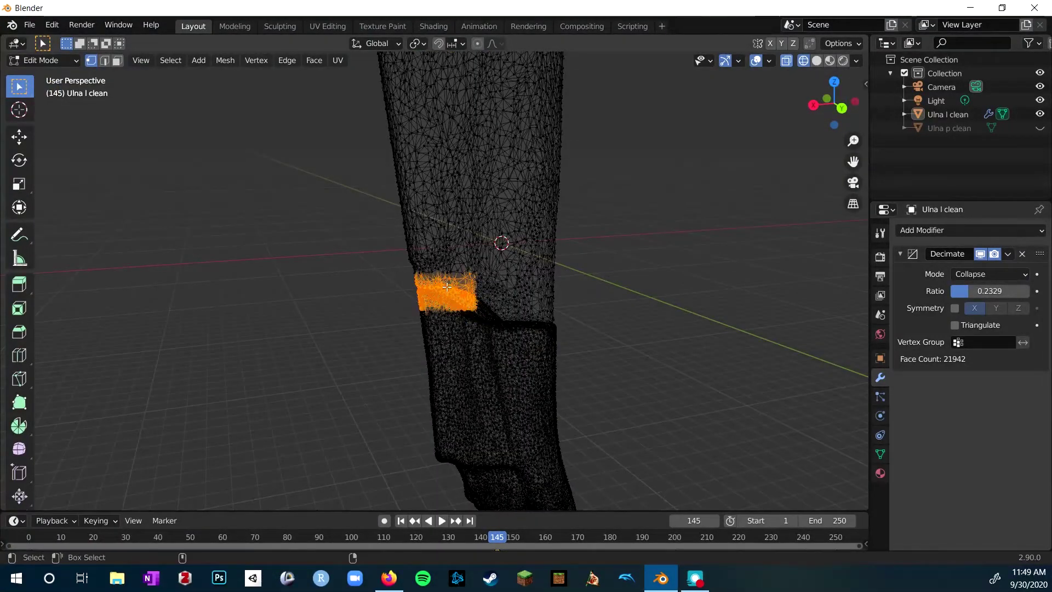
left_click_drag(558, 338, 558, 337)
middle_click_drag(559, 337, 669, 340)
left_click_drag(542, 277, 543, 278)
middle_click_drag(542, 278, 296, 263)
key("x")
left_click(606, 347)
scroll(601, 345, "up", 5)
Return to Object Mode and apply the Decimate modifier to the joined model
left_click(44, 60)
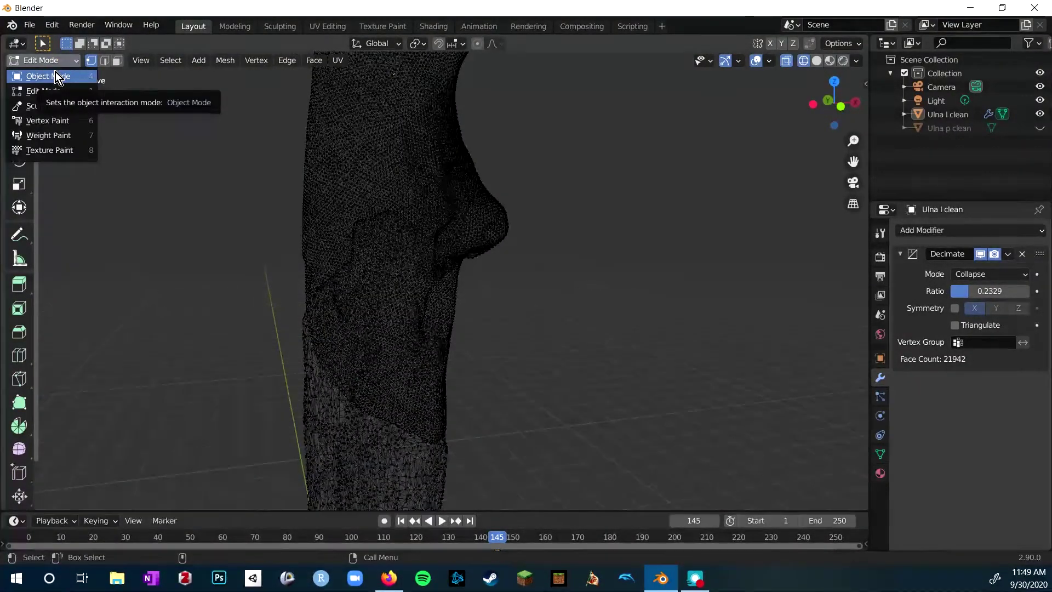
left_click(55, 72)
middle_click_drag(491, 264, 553, 254)
left_click(587, 187)
left_click(726, 219)
key("Return")
middle_click_drag(665, 293, 486, 256)
Enter Edit Mode and try to select the overlapping vertices around the joined model's upper joint
left_click(44, 60)
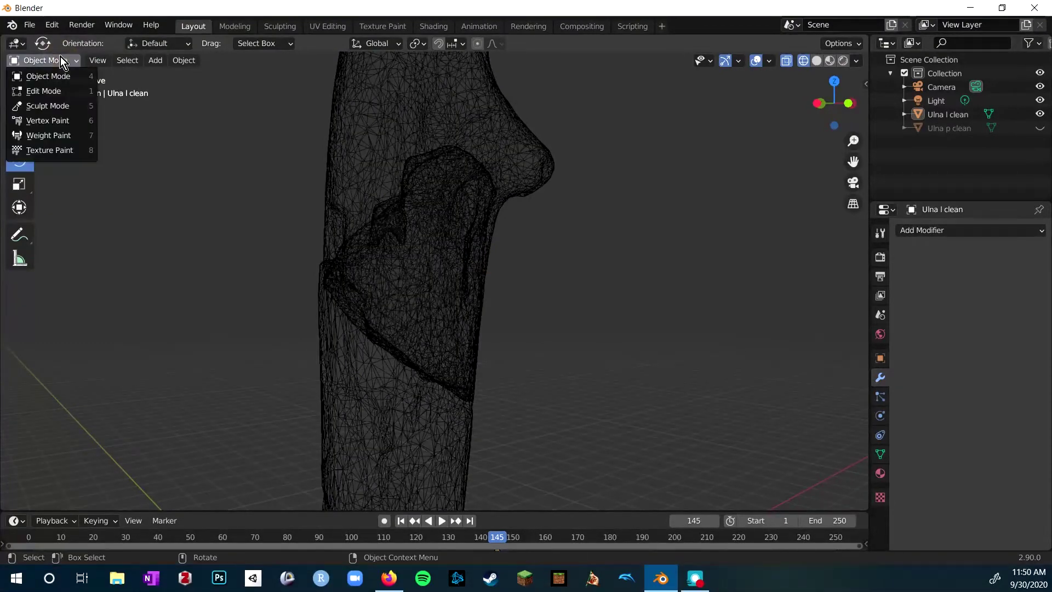
left_click(44, 91)
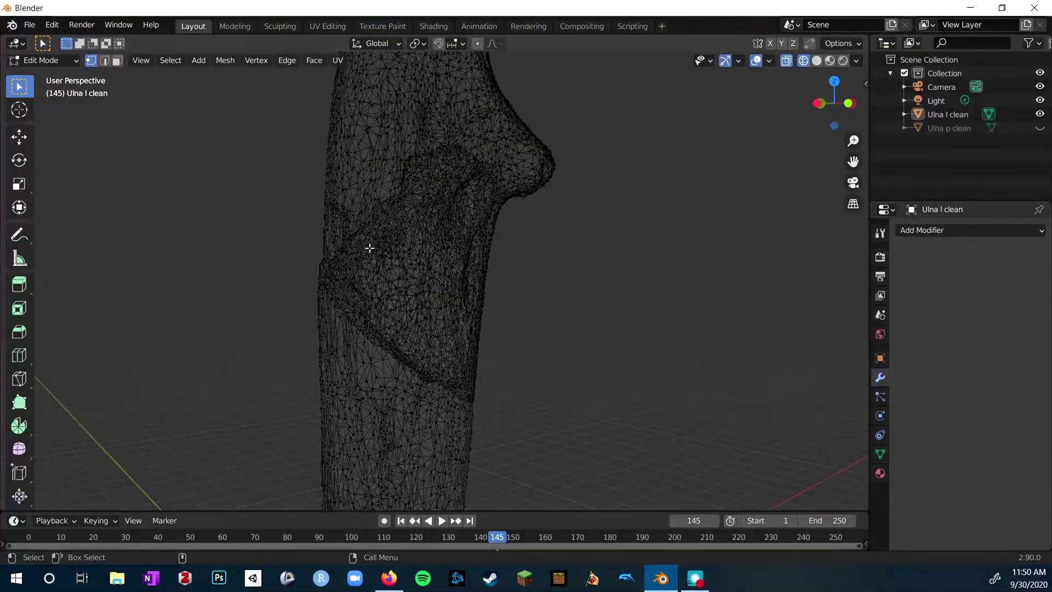
left_click_drag(515, 215, 386, 356)
middle_click_drag(570, 328, 483, 273)
left_click(741, 319)
scroll(681, 289, "down", 5)
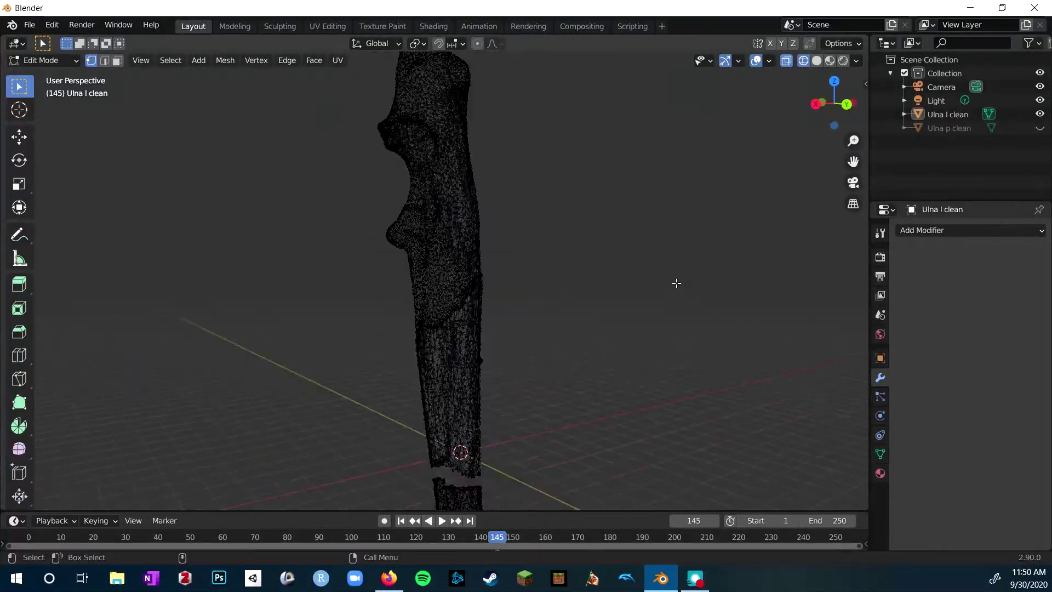
Undo the joined model's mesh edits, the Decimate application and the join to restore the three separate fragments
key("ctrl+z")
key("ctrl+z")
key("ctrl+z")
key("ctrl+z")
key("ctrl+z")
key("ctrl+z")
key("ctrl+z")
key("ctrl+z")
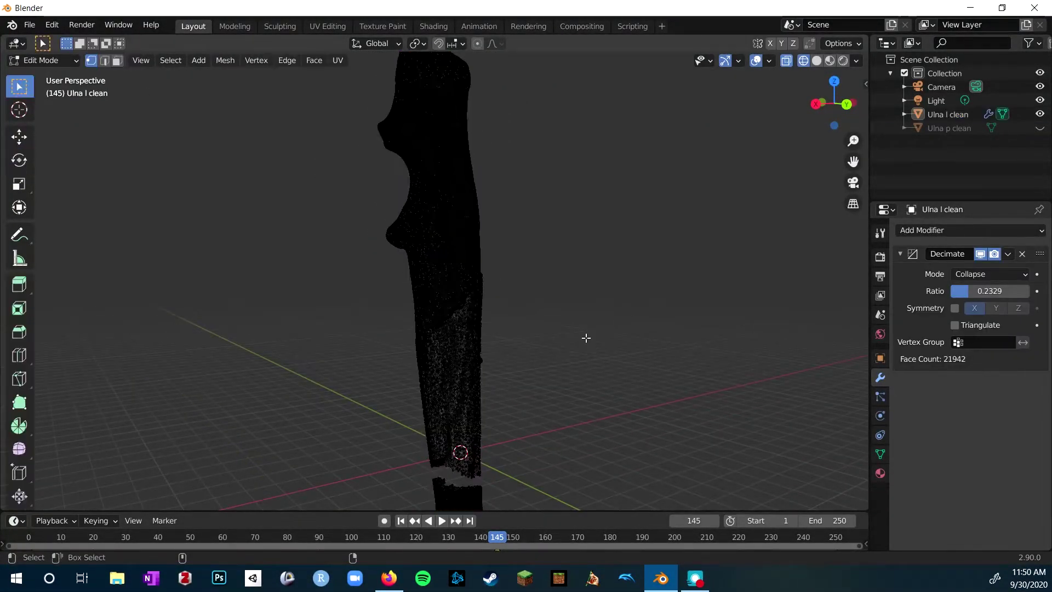
key("a")
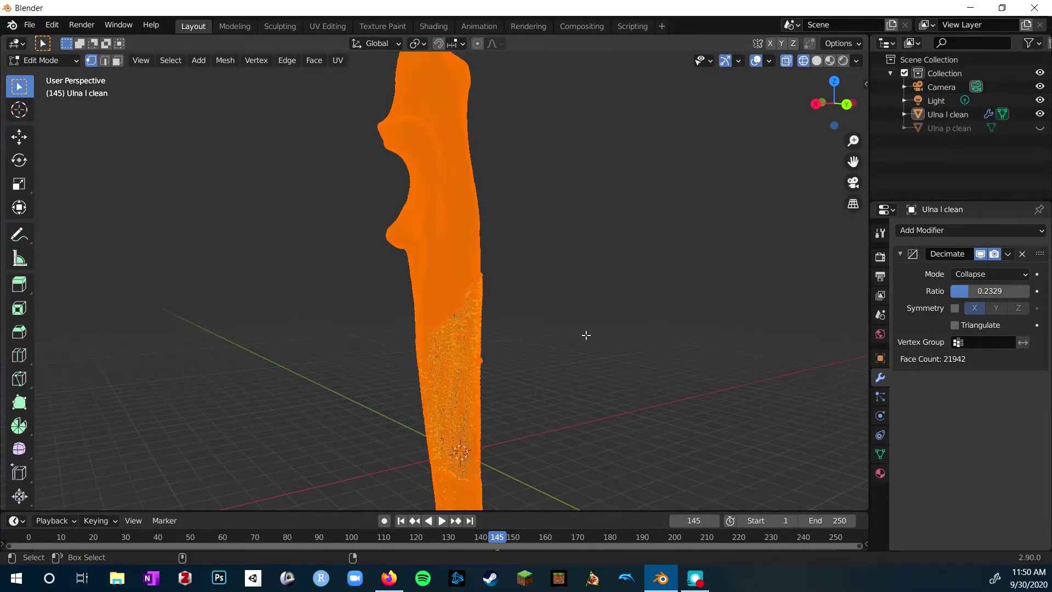
key("ctrl+z")
left_click(466, 191)
key("ctrl+z")
key("ctrl+z")
key("ctrl+z")
left_click(561, 220)
scroll(471, 299, "up", 1)
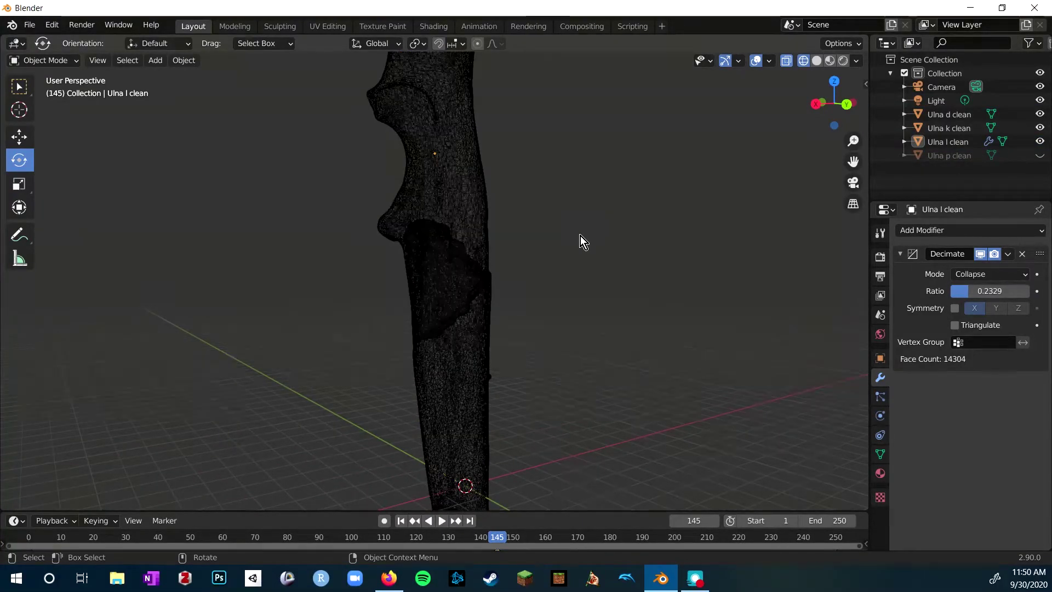
Examine the overlapping meshes at the upper and lower joints by selecting Ulna l clean and Ulna k clean in turn
middle_click_drag(584, 268, 600, 141, "shift")
scroll(643, 268, "up", 4)
scroll(643, 269, "down", 2)
middle_click_drag(655, 171, 608, 252, "shift")
scroll(617, 142, "down", 2)
left_click(472, 110)
scroll(554, 228, "up", 4)
scroll(554, 228, "down", 2)
middle_click_drag(493, 230, 636, 335, "shift")
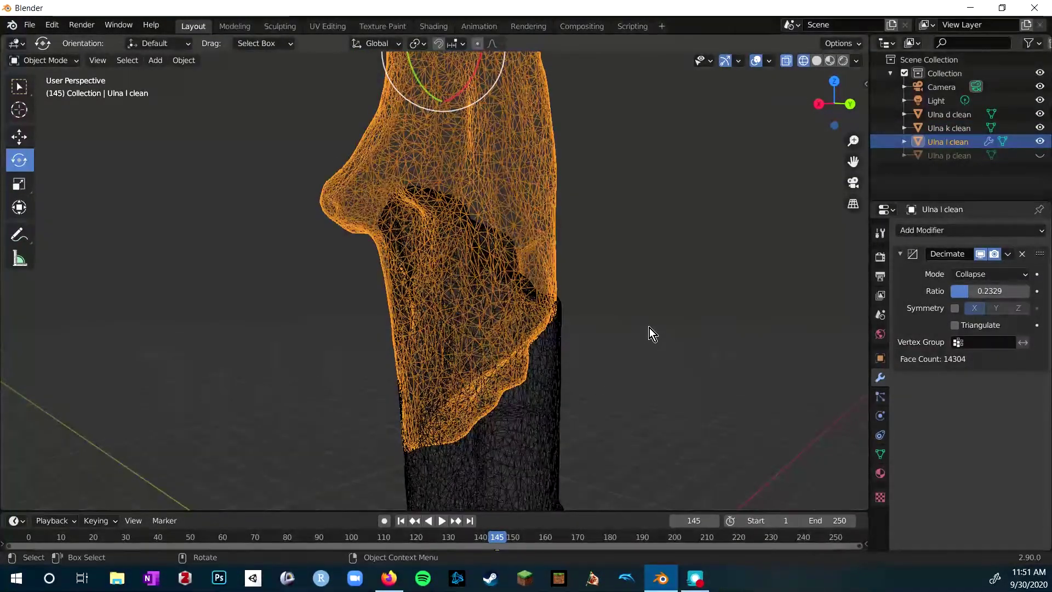
scroll(624, 291, "down", 5)
left_click(485, 347)
left_click(460, 287)
scroll(493, 300, "up", 5)
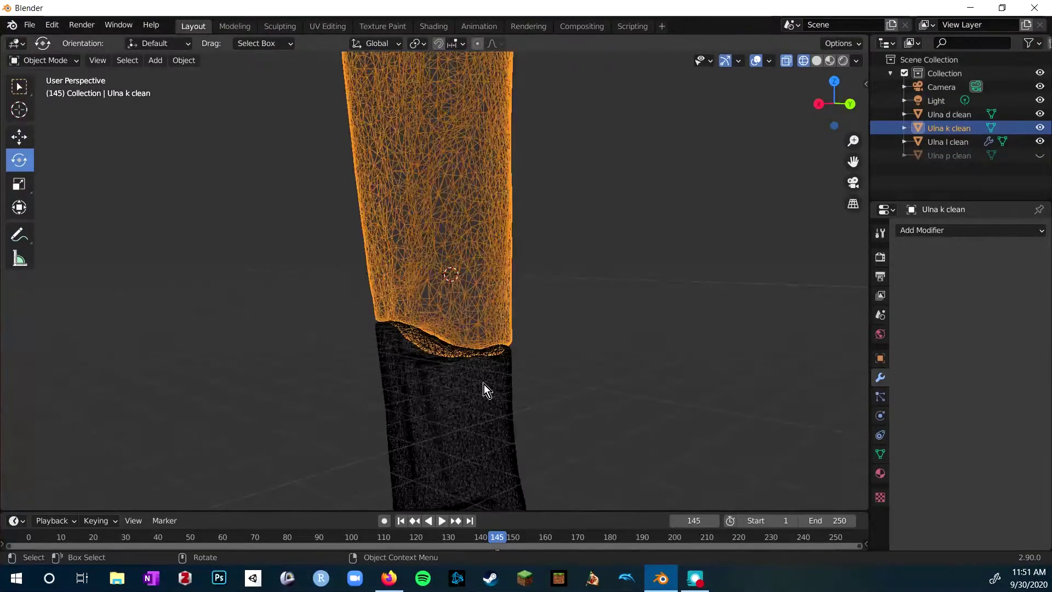
Select Ulna l clean and apply its Decimate modifier
middle_click_drag(500, 300, 543, 493, "shift")
left_click(493, 192)
left_click(1008, 258)
left_click(959, 269)
In Edit Mode on Ulna k clean, select and delete the broken-surface vertices overlapping the neighbouring fragment
middle_click_drag(638, 163, 544, 245, "shift")
left_click(514, 281)
left_click(44, 60)
left_click(44, 92)
left_click_drag(277, 71, 598, 200)
key("x")
left_click(612, 199)
middle_click_drag(493, 199, 597, 132)
left_click_drag(353, 201, 538, 312)
middle_click_drag(537, 313, 493, 181)
key("x")
left_click(465, 336)
Delete the remaining broken-surface vertices of Ulna k clean and return to Object Mode
left_click_drag(346, 123, 608, 202)
left_click_drag(641, 115, 542, 164, "shift")
key("x")
middle_click_drag(542, 165, 427, 143)
left_click(454, 325)
key("Tab")
key("Tab")
middle_click_drag(426, 281, 364, 206)
key("Tab")
Add a Decimate modifier to Ulna d clean with a ratio of about 0.46 and apply it
left_click(477, 209)
scroll(476, 208, "down", 8)
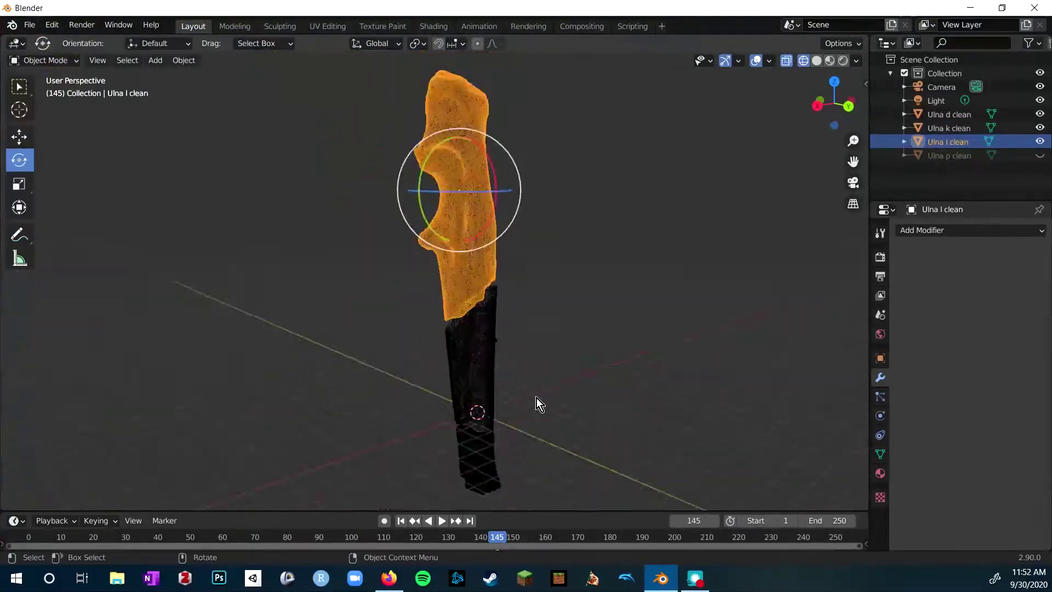
left_click(482, 350)
scroll(477, 362, "up", 8)
left_click(949, 233)
left_click(761, 319)
left_click_drag(1026, 292, 986, 292)
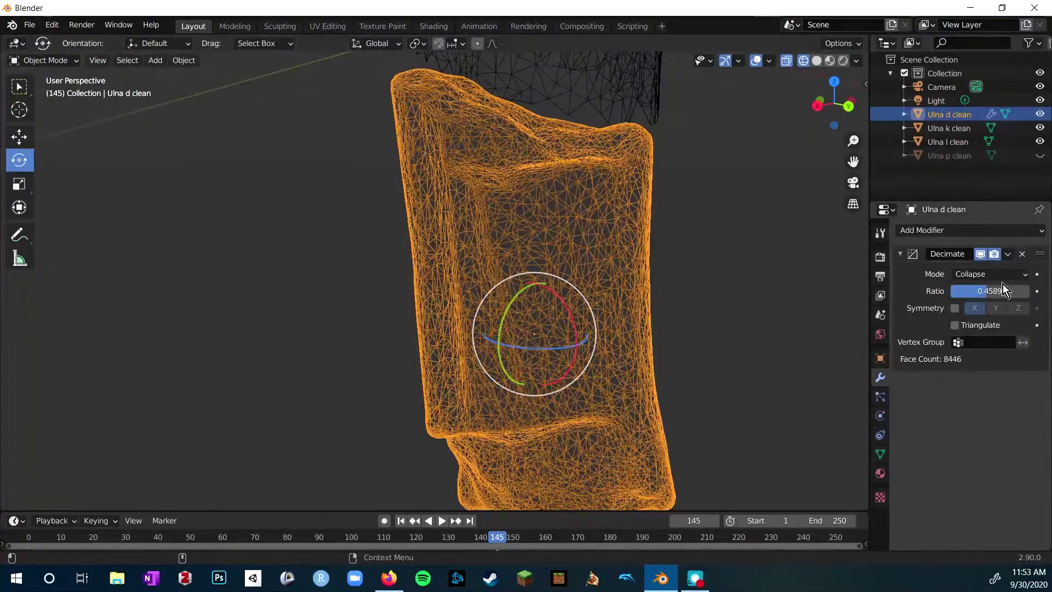
key("ctrl+a")
left_click(630, 230)
In Edit Mode on Ulna d clean, select and delete the vertices of its broken upper end, then return to Object Mode
middle_click_drag(630, 230, 593, 219)
left_click(581, 274)
key("Tab")
key("alt+a")
middle_click_drag(653, 267, 559, 266)
left_click_drag(386, 112, 601, 183)
middle_click_drag(601, 183, 417, 164)
left_click(435, 122)
left_click_drag(263, 126, 575, 189)
middle_click_drag(575, 189, 127, 214)
key("x")
left_click(127, 214)
middle_click_drag(263, 214, 451, 120)
key("Tab")
In Edit Mode on Ulna l clean, select and delete the vertices of its broken lower end
left_click(455, 164)
key("Tab")
key("alt+a")
middle_click_drag(627, 211, 411, 215)
left_click_drag(411, 215, 557, 273)
middle_click_drag(570, 257, 397, 170)
key("x")
left_click(585, 216)
left_click_drag(375, 185, 425, 220)
middle_click_drag(441, 244, 410, 241)
key("x")
left_click(568, 298)
Show the models in solid shading, return to Object Mode and inspect the gap between Ulna l clean and Ulna k clean
left_click(817, 60)
mouse_move(655, 202)
middle_mouse_down()
mouse_move(601, 305)
mouse_move(684, 233)
middle_mouse_up()
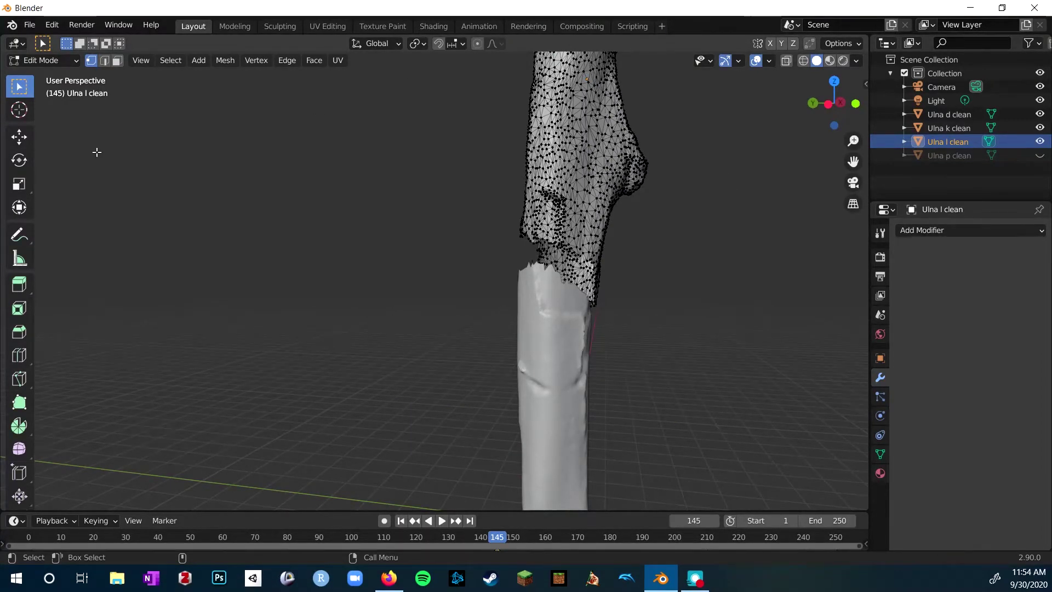
left_click(43, 61)
left_click(55, 74)
scroll(605, 229, "up", 4)
middle_click_drag(605, 229, 159, 197)
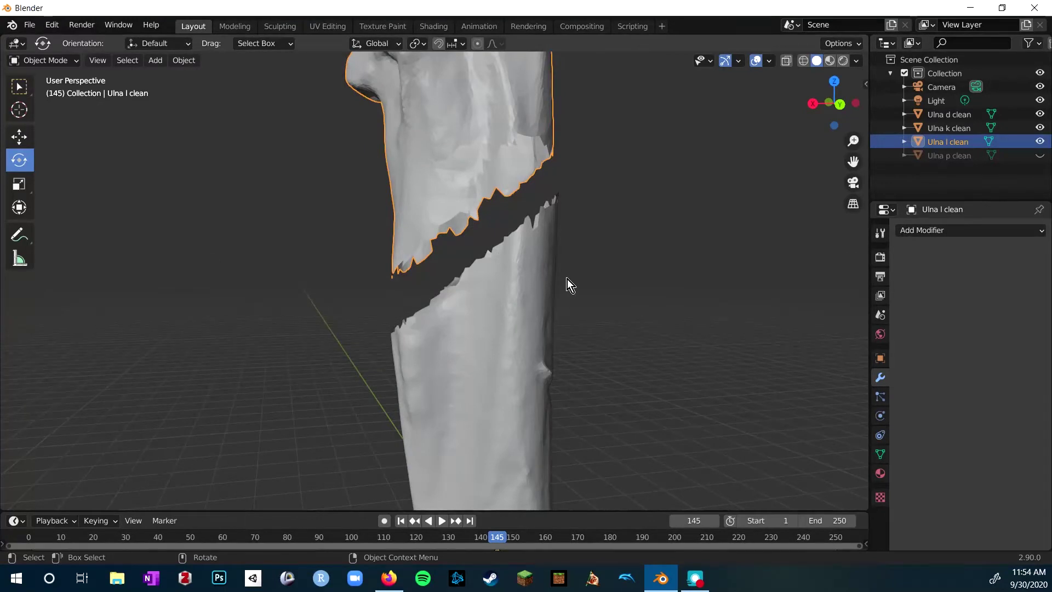
Select Ulna l clean, Ulna k clean and Ulna d clean and join them into one object with Ulna d clean active
middle_click_drag(567, 278, 308, 208)
scroll(308, 208, "down", 5)
left_click(475, 344, "shift")
middle_click_drag(582, 396, 416, 143, "alt")
left_click(468, 275, "shift")
scroll(493, 285, "up", 2)
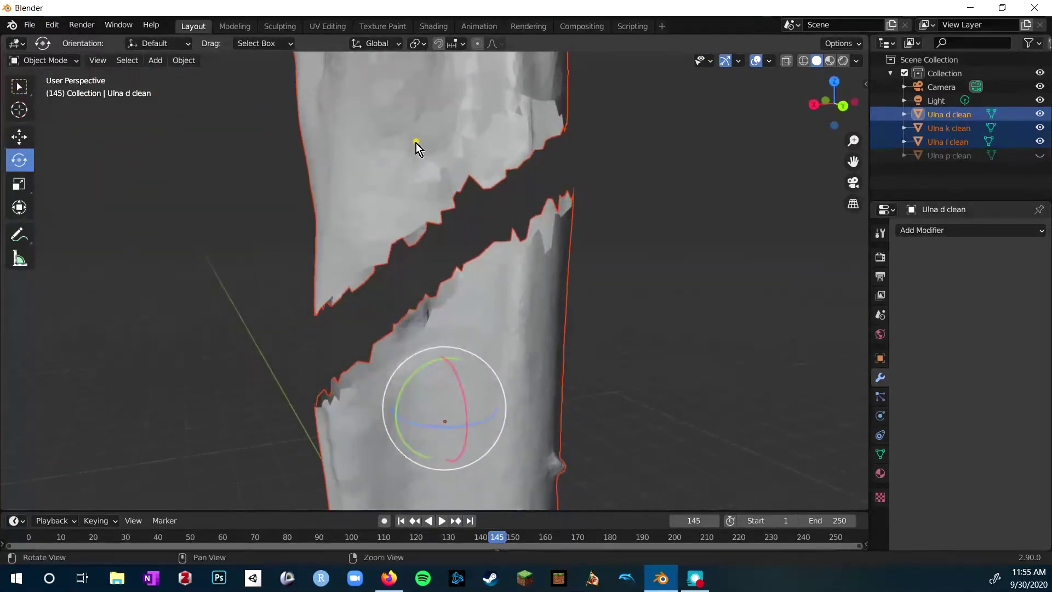
left_click(179, 61)
left_click(216, 187)
Select the joined Ulna d clean and enter Edit Mode with edge selection
scroll(499, 236, "up", 3)
middle_click_drag(500, 236, 715, 281)
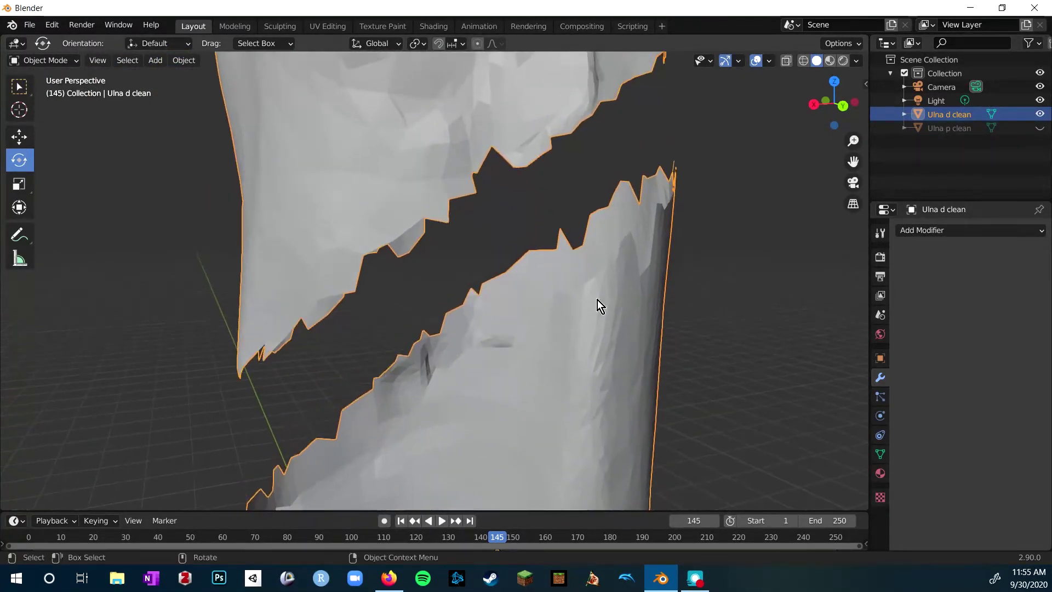
left_click(759, 265)
mouse_move(479, 261)
middle_mouse_down()
mouse_move(453, 277)
mouse_move(479, 279)
middle_mouse_up()
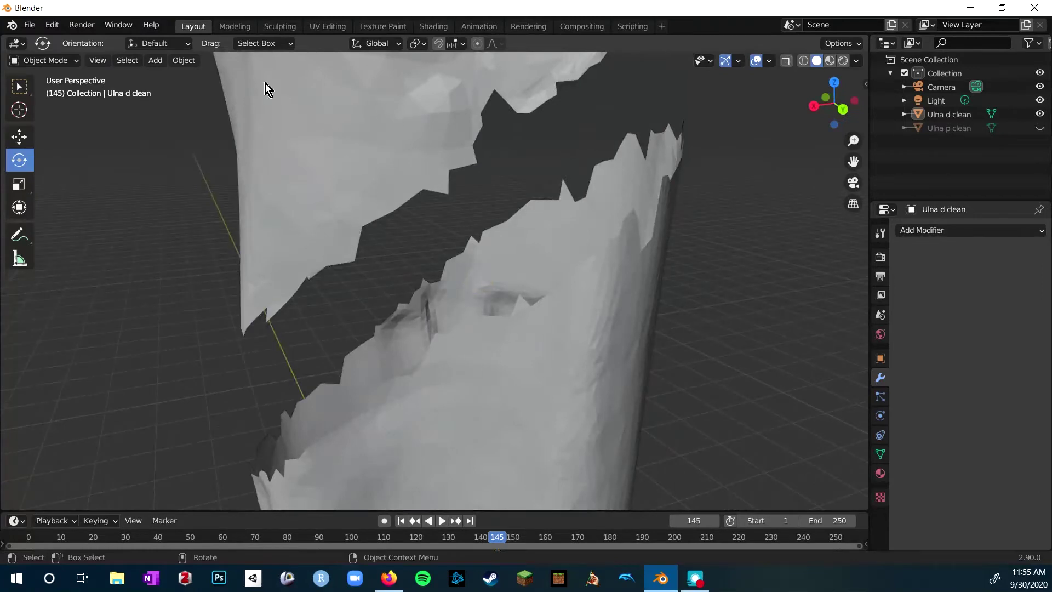
left_click(180, 61)
left_click(384, 94)
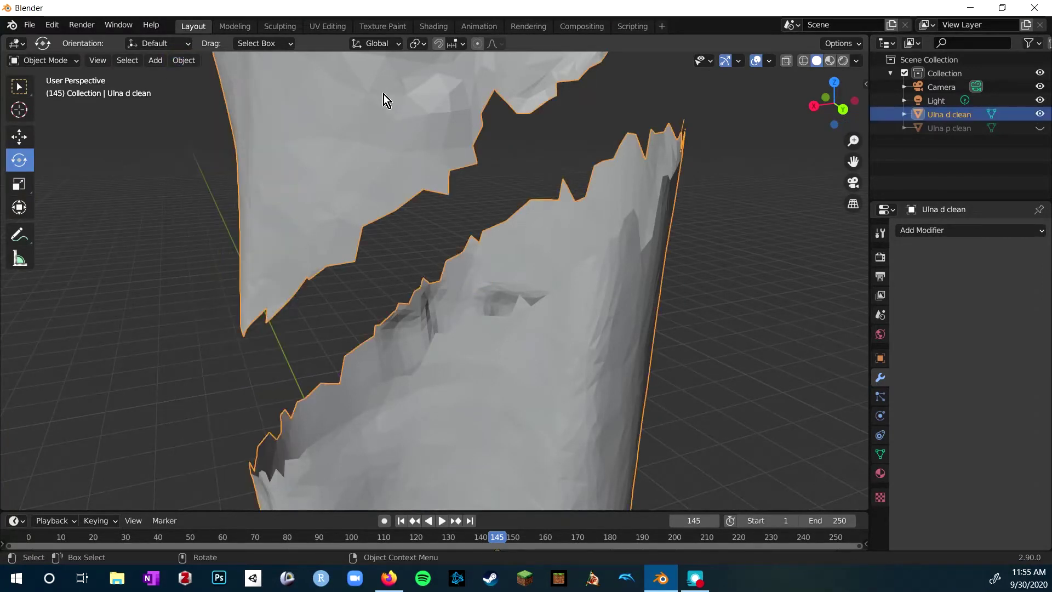
left_click(44, 60)
left_click(55, 85)
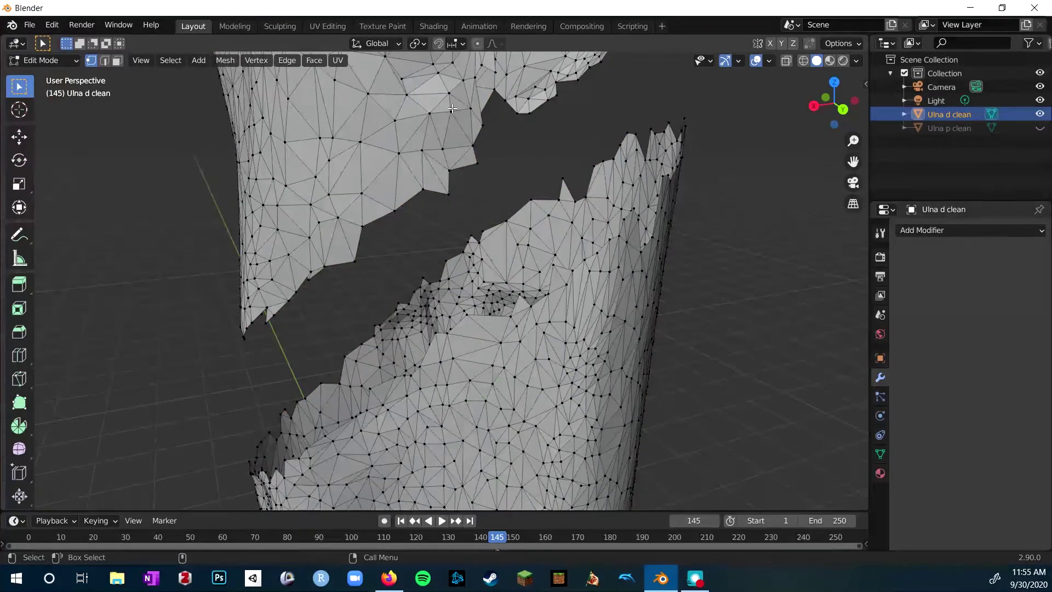
left_click(105, 62)
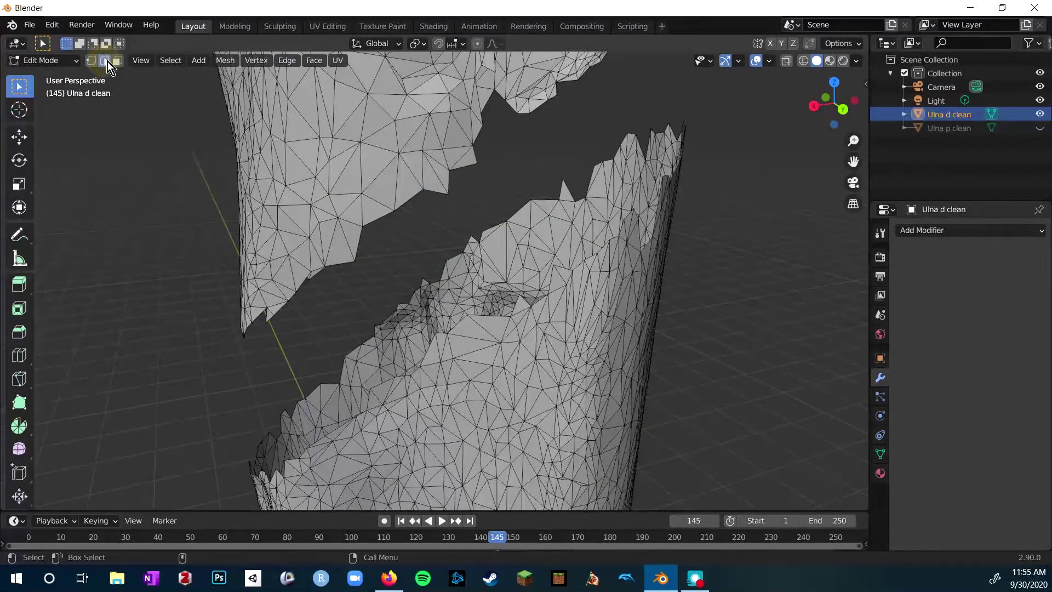
Connect one edge of the upper broken rim to the opposing lower rim edge with Bridge Edge Loops
left_click(291, 64)
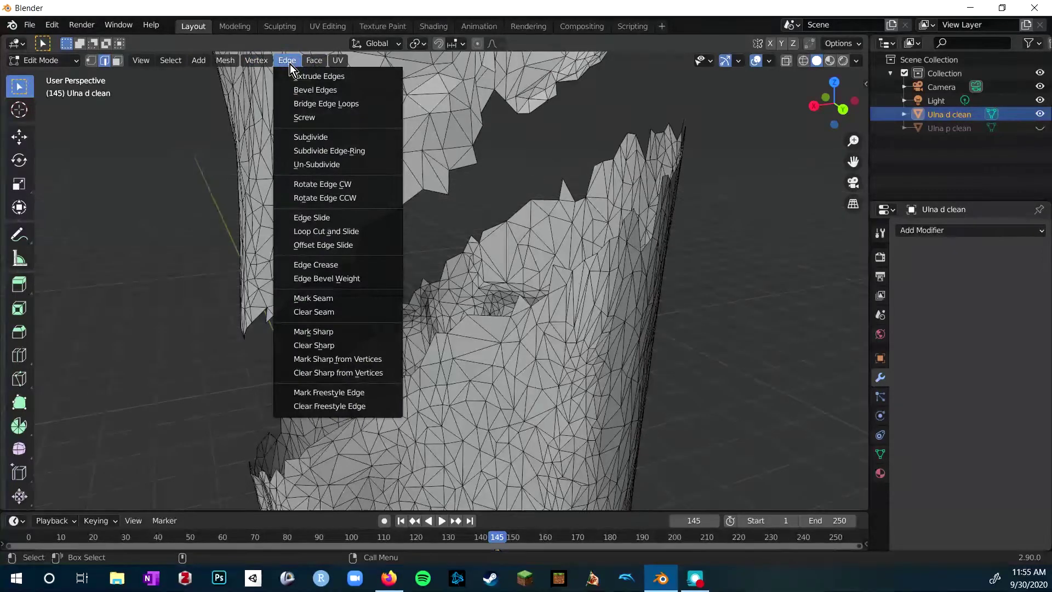
left_click(288, 65)
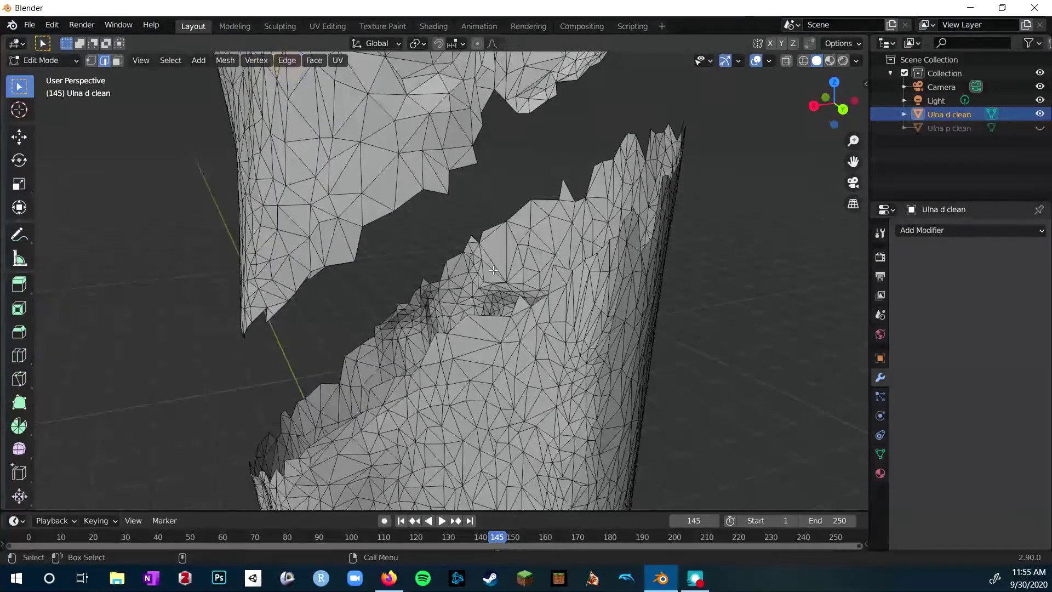
scroll(489, 272, "up", 2)
scroll(509, 279, "up", 2)
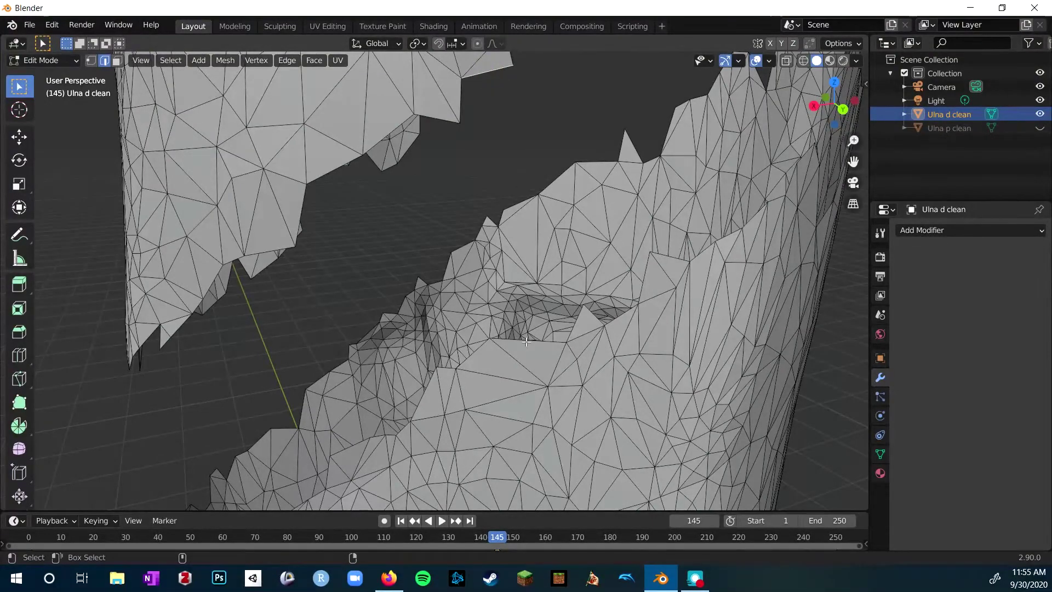
middle_click_drag(678, 274, 573, 273)
left_click(297, 62)
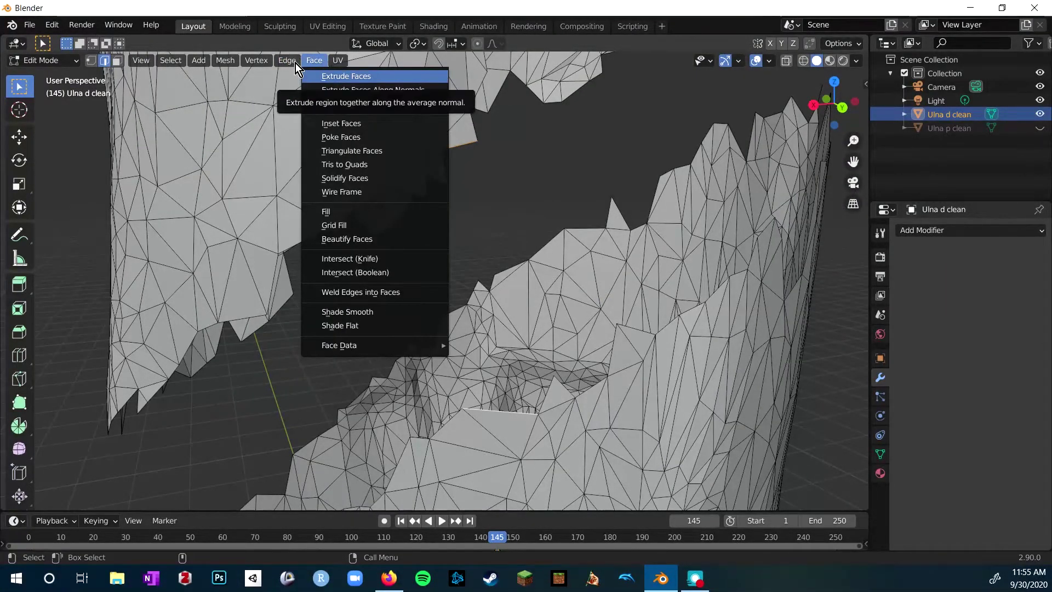
left_click(288, 59)
left_click(288, 60)
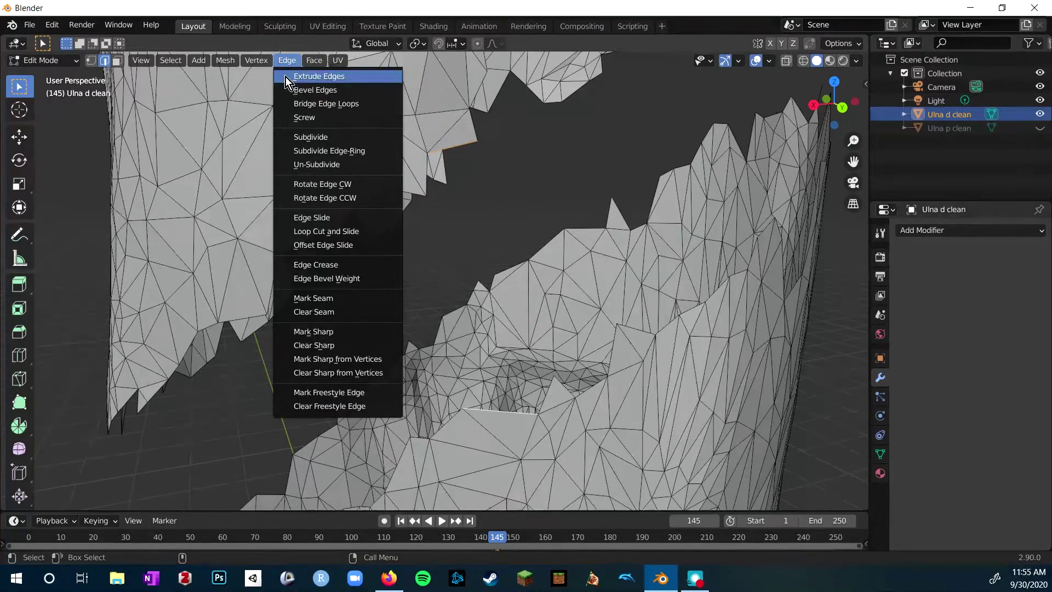
left_click(301, 106)
middle_click_drag(305, 104, 582, 228)
left_click(583, 228)
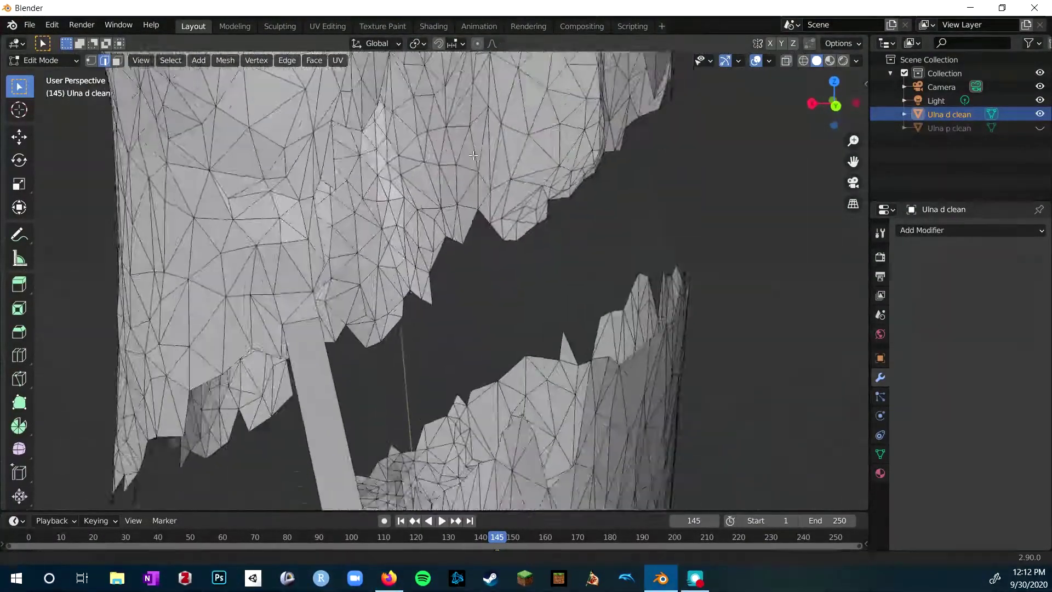
Bridge more pairs of opposing upper and lower rim edges, continuing around the far side of the break
left_click(286, 60)
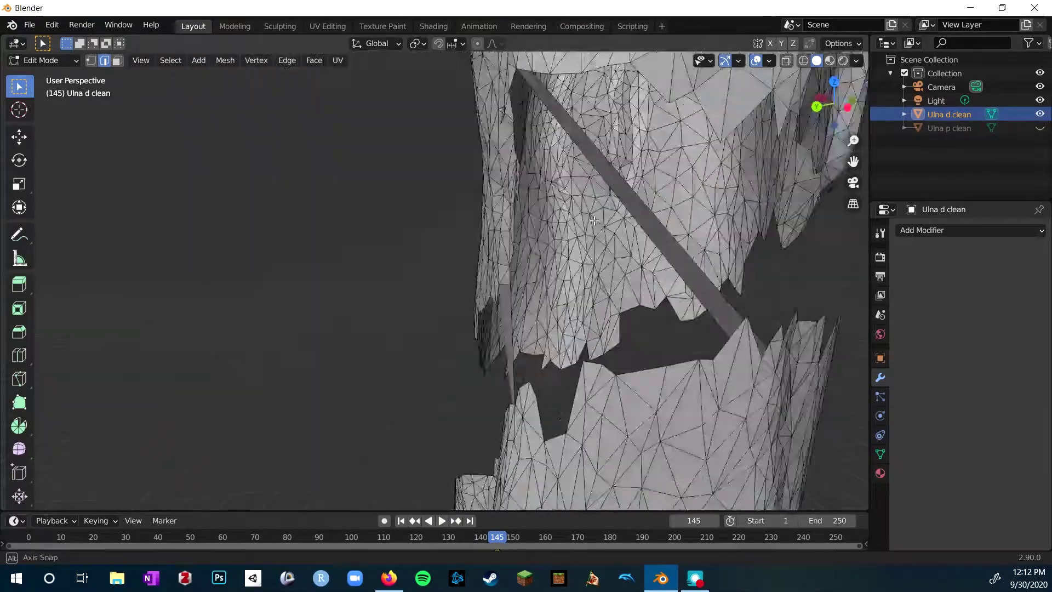
middle_click_drag(466, 246, 550, 289)
middle_click_drag(528, 208, 618, 340)
left_click(617, 340)
left_click(286, 60)
left_click(299, 102)
middle_click_drag(439, 219, 488, 209)
key("x")
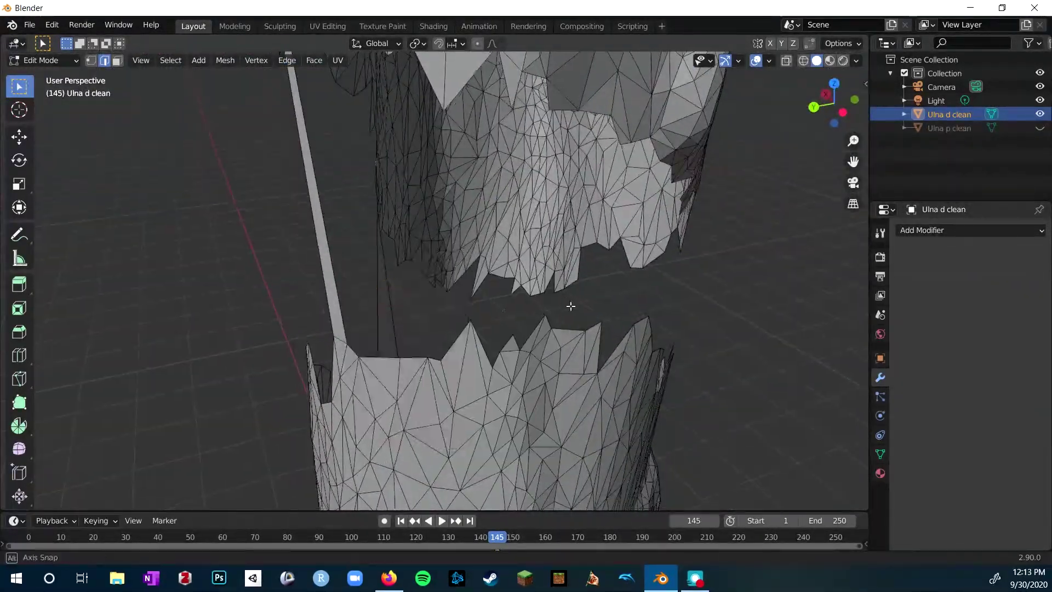
left_click(479, 301)
middle_click_drag(479, 301, 563, 312)
left_click(287, 61)
left_click(328, 100)
Bridge another pair of opposing rim edges farther around the shaft
middle_click_drag(383, 219, 493, 219)
left_click(701, 304)
middle_click_drag(438, 274, 608, 320)
middle_click_drag(765, 373, 403, 345)
left_click(287, 60)
left_click(310, 104)
Bridge one more upper and lower edge pair so connecting strips span the gap all around the shaft
mouse_move(340, 309)
middle_mouse_down()
mouse_move(362, 274)
mouse_move(329, 308)
middle_mouse_up()
left_click(117, 60)
left_click(345, 245)
middle_click_drag(505, 318, 292, 274)
key("2")
left_click_drag(292, 273, 515, 308, "alt")
left_click(343, 357, "shift")
left_click(287, 60)
left_click(310, 104)
middle_click_drag(515, 308, 232, 300)
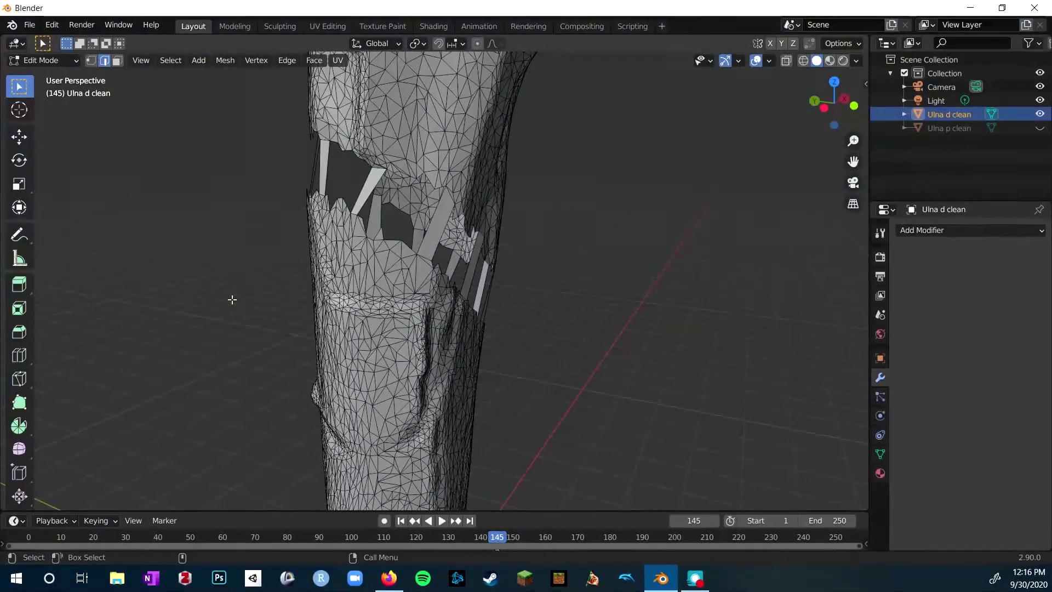
Select the edge loop of a hole between two strips and delete the stray faces that disturb its rim
scroll(233, 300, "up", 6)
left_click(310, 60)
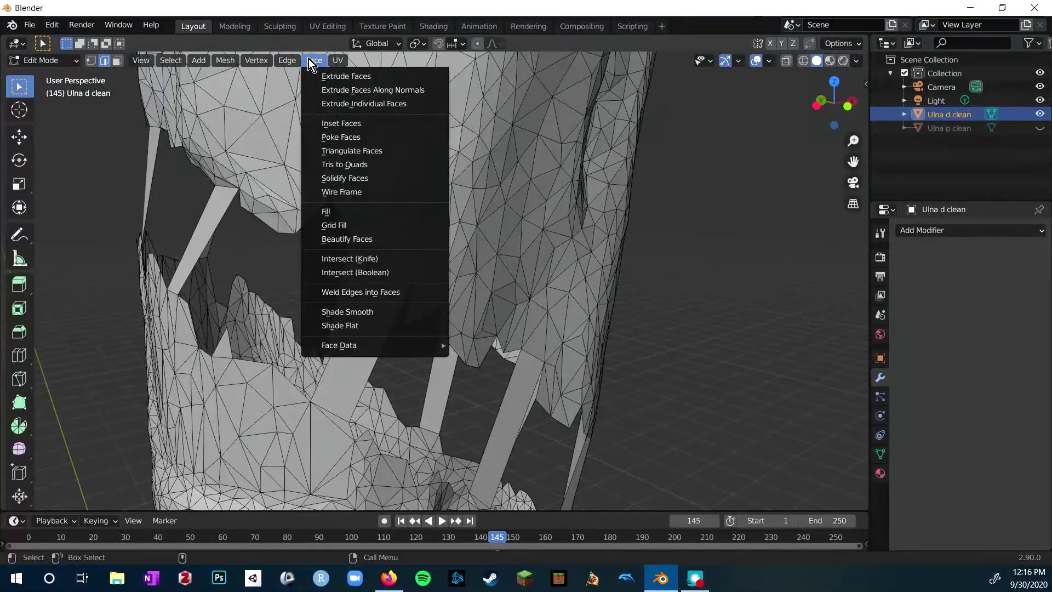
left_click(245, 218)
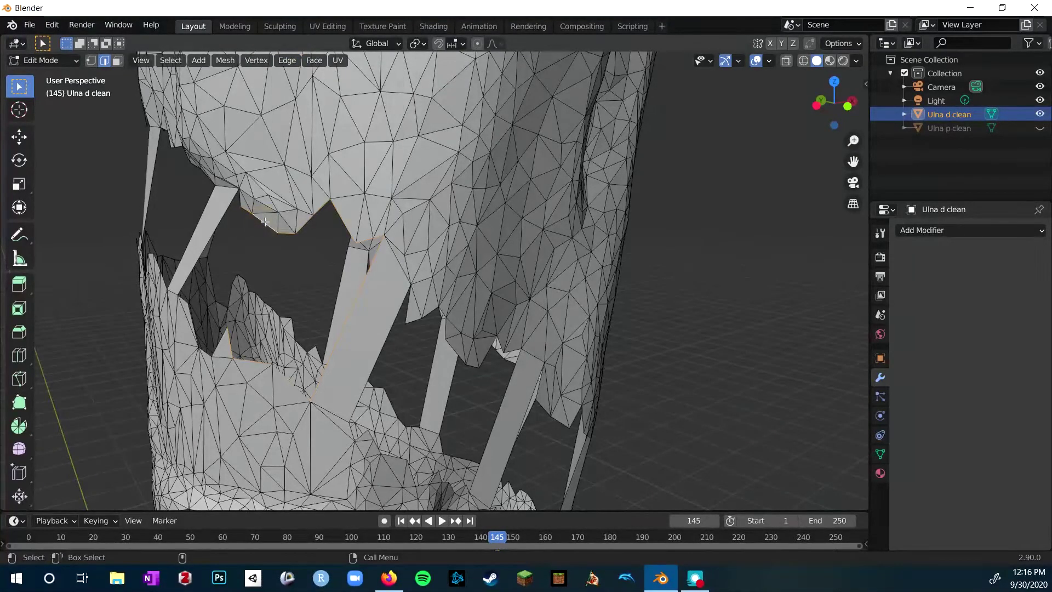
middle_click_drag(265, 222, 286, 248)
left_click(183, 64)
left_click(117, 61)
key("x")
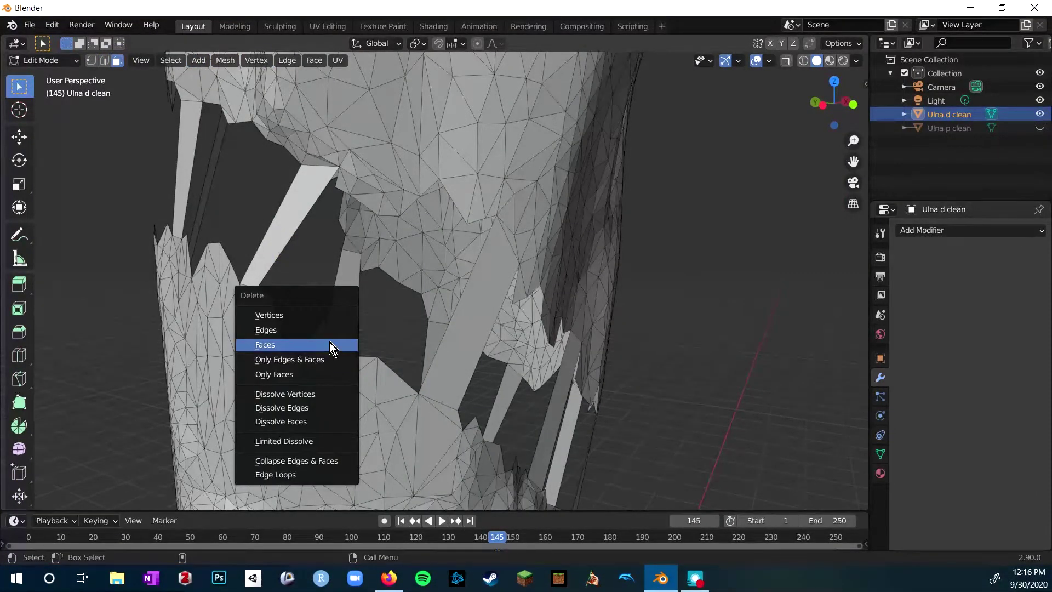
left_click(330, 343)
Select and delete the jagged faces along the upper and lower rims of the same hole
left_click(103, 60)
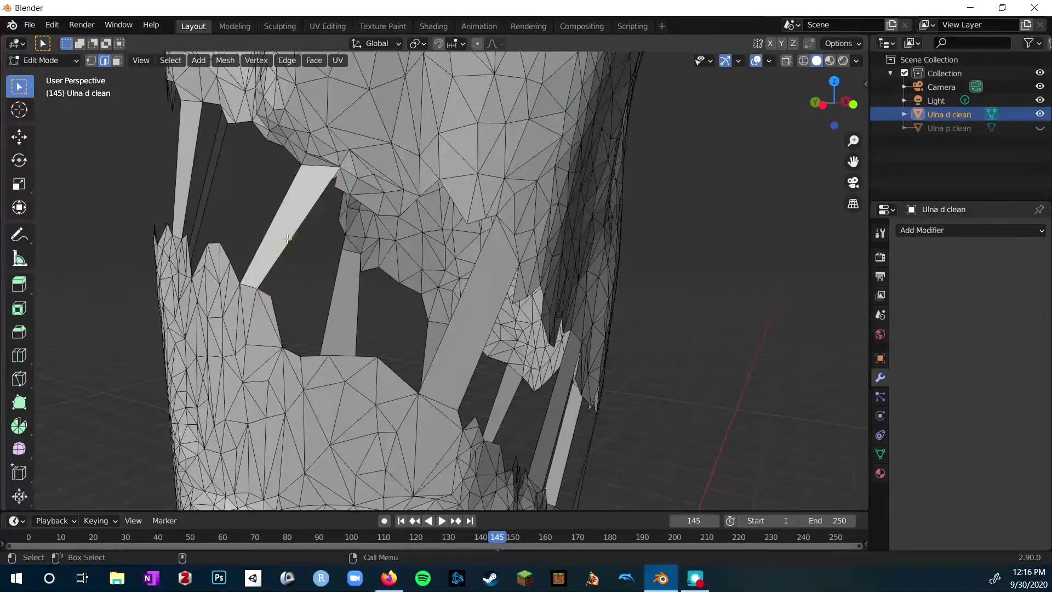
middle_click_drag(290, 232, 105, 110)
left_click(117, 61)
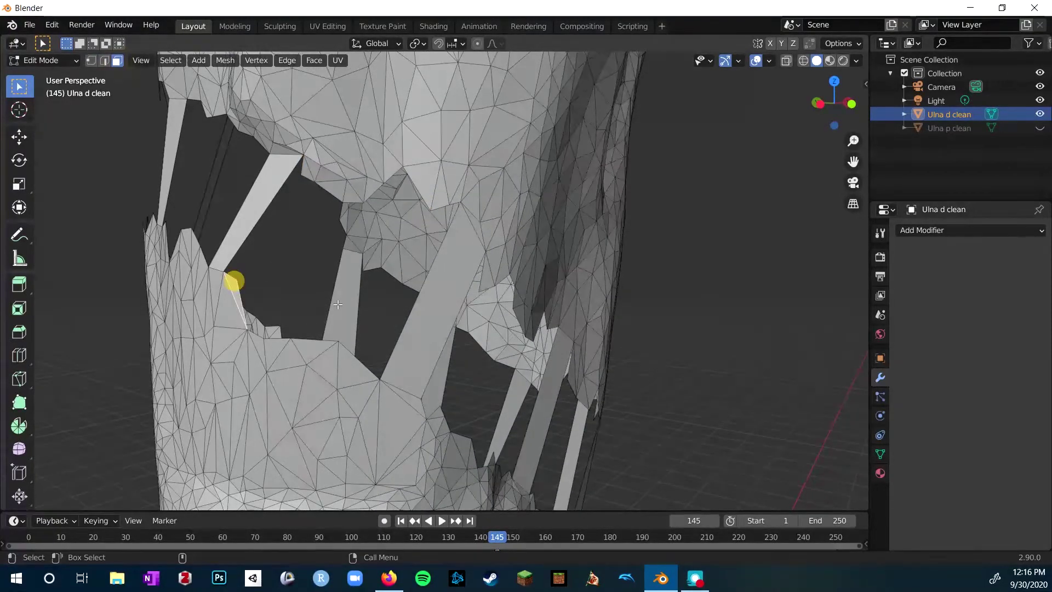
middle_click_drag(338, 304, 335, 206)
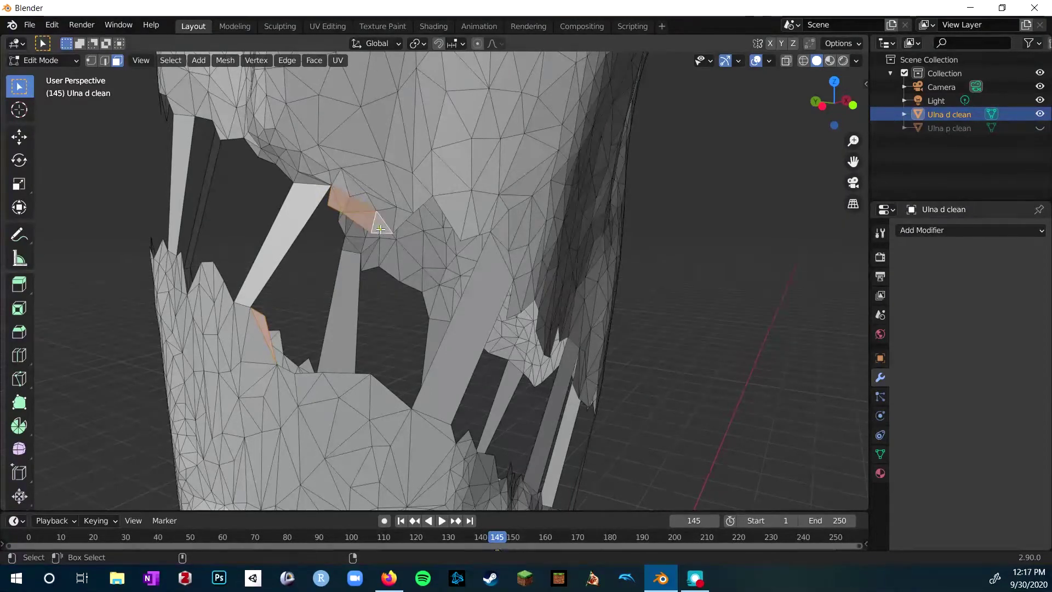
key("x")
left_click(475, 327)
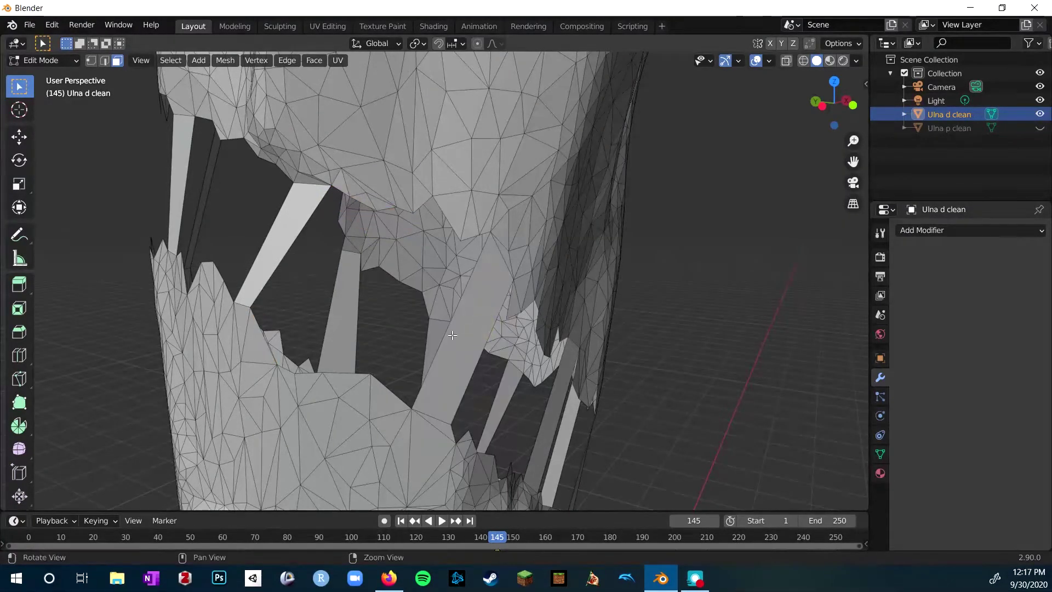
Select the cleaned hole's edge loop in edge selection and close it with Fill
middle_click_drag(477, 326, 429, 340)
left_click(105, 62)
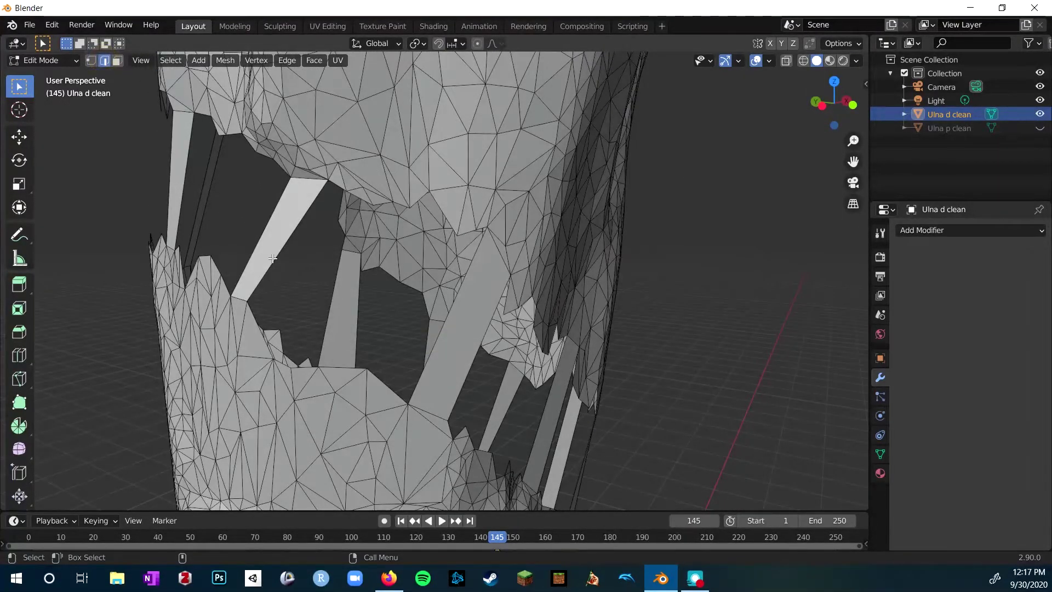
left_click(274, 259)
middle_click_drag(462, 225, 389, 255)
left_click(316, 62)
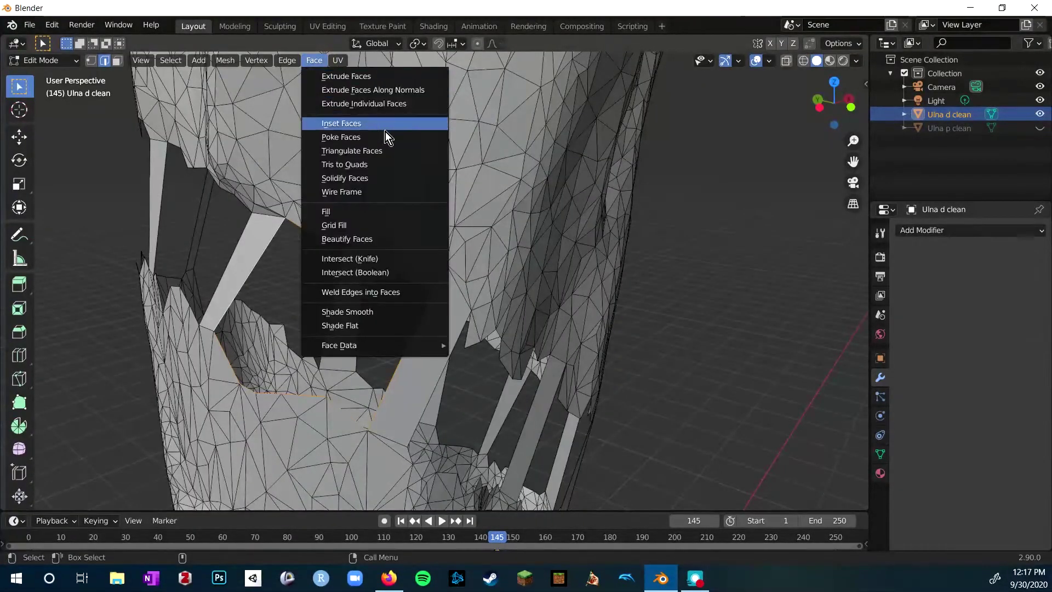
left_click(354, 212)
Select the boundary of the next large hole between two strips and close it with Fill
middle_click_drag(353, 211, 289, 70)
key("3")
middle_click_drag(645, 218, 440, 389)
middle_click_drag(356, 278, 493, 257)
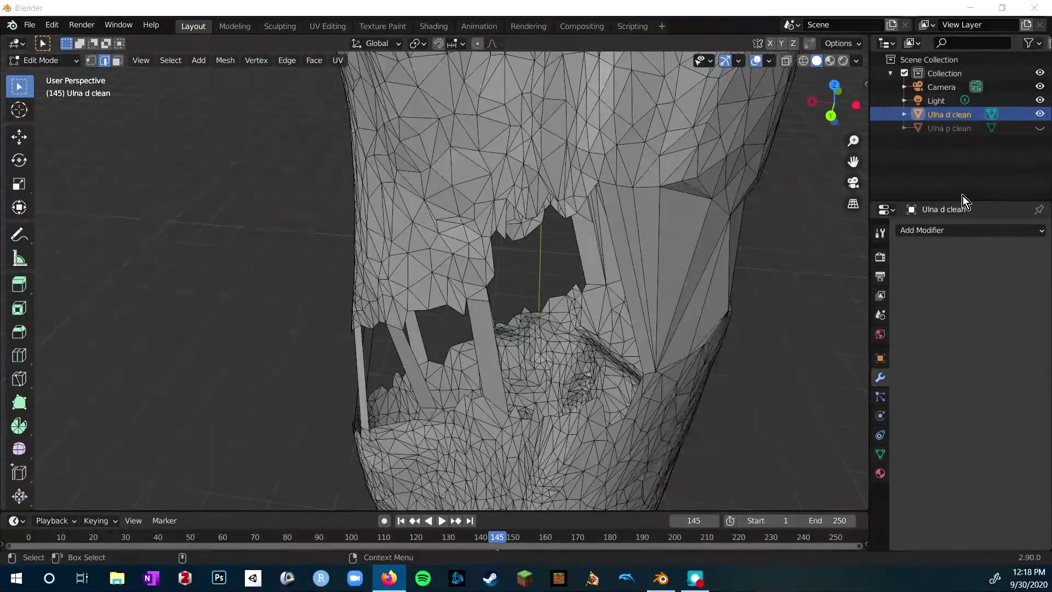
middle_click_drag(584, 290, 542, 211)
key("3")
left_click(606, 376)
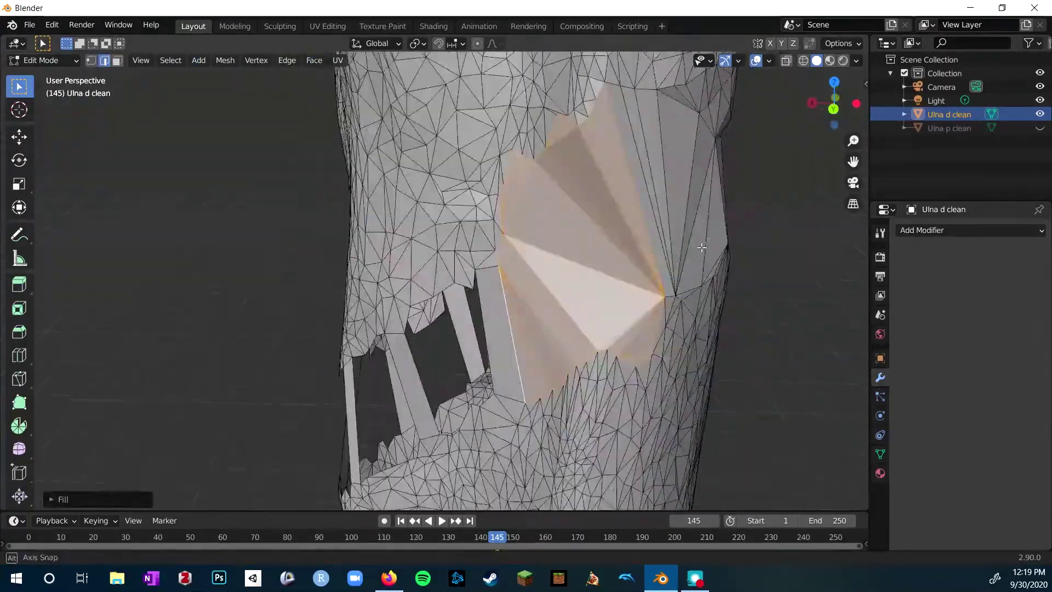
Try Grid Fill on the selected patch, apply the regular Fill instead and deselect everything
left_click(348, 225)
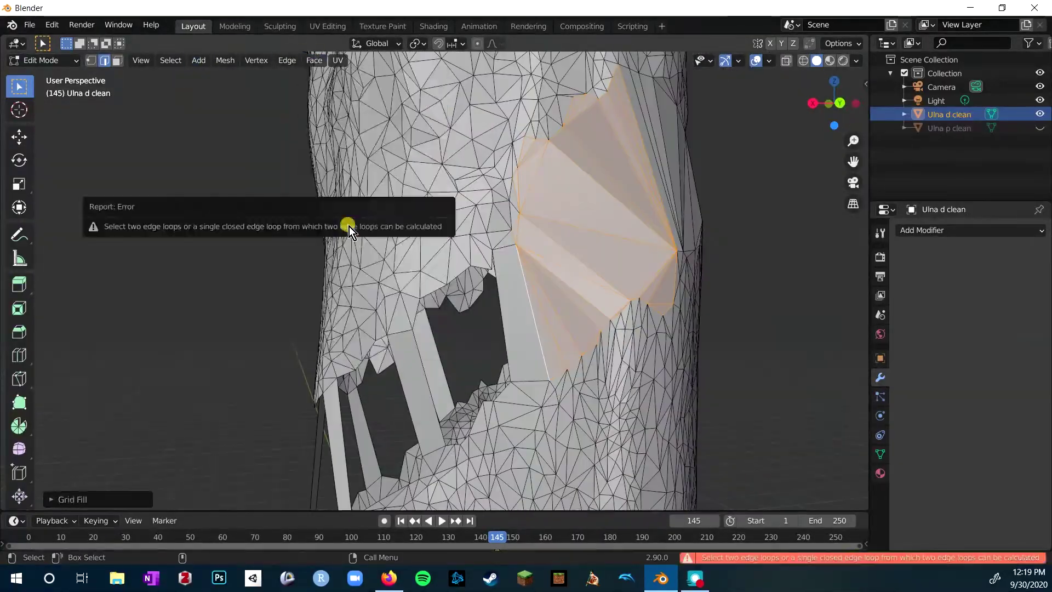
key("alt+f")
key("KP_5")
middle_click_drag(348, 225, 685, 238)
key("alt+a")
Select the edge loops of the next two open gaps between the strips and fill each with faces
scroll(555, 283, "down", 8)
scroll(548, 257, "up", 7)
left_click(530, 153, "alt")
left_click(312, 62)
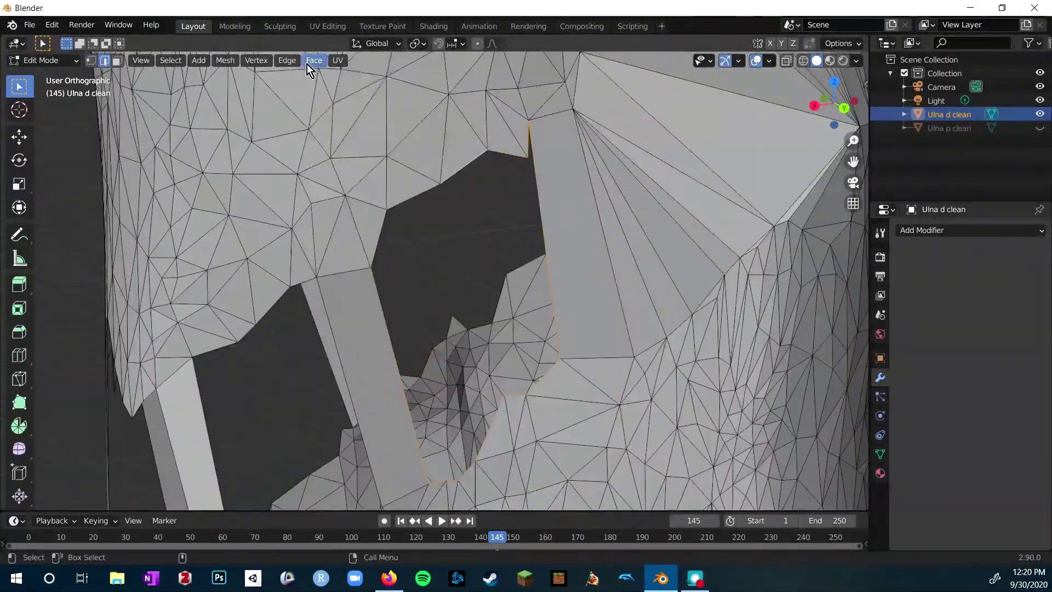
left_click(331, 211)
left_click(447, 258, "alt")
middle_click_drag(383, 230, 619, 274)
key("alt+f")
key("alt+a")
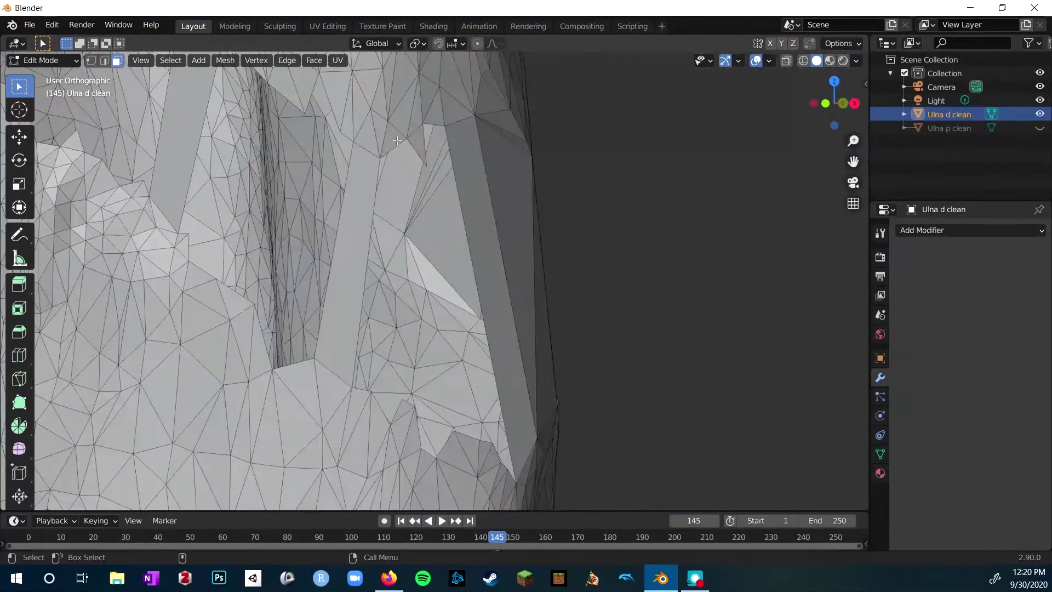
Fill the remaining holes between the strips on the other side of the shaft
left_click(459, 188, "alt")
left_click(314, 61)
left_click(331, 211)
mouse_move(395, 230)
middle_mouse_down()
mouse_move(339, 230)
mouse_move(507, 239)
mouse_move(465, 230)
middle_mouse_up()
left_click(313, 61)
left_click(334, 214)
Delete the unwanted faces around the repaired break and return to edge selection
left_click(118, 60)
left_click(291, 254, "shift")
left_click(348, 98, "shift")
key("x")
left_click(452, 159)
left_click(104, 60)
scroll(438, 241, "down", 8)
Open the Sculpting workspace, choose the Smooth brush and set its strength to 0.264
left_click(279, 26)
mouse_move(521, 325)
middle_mouse_down()
mouse_move(541, 313)
mouse_move(559, 388)
middle_mouse_up()
key("shift+s")
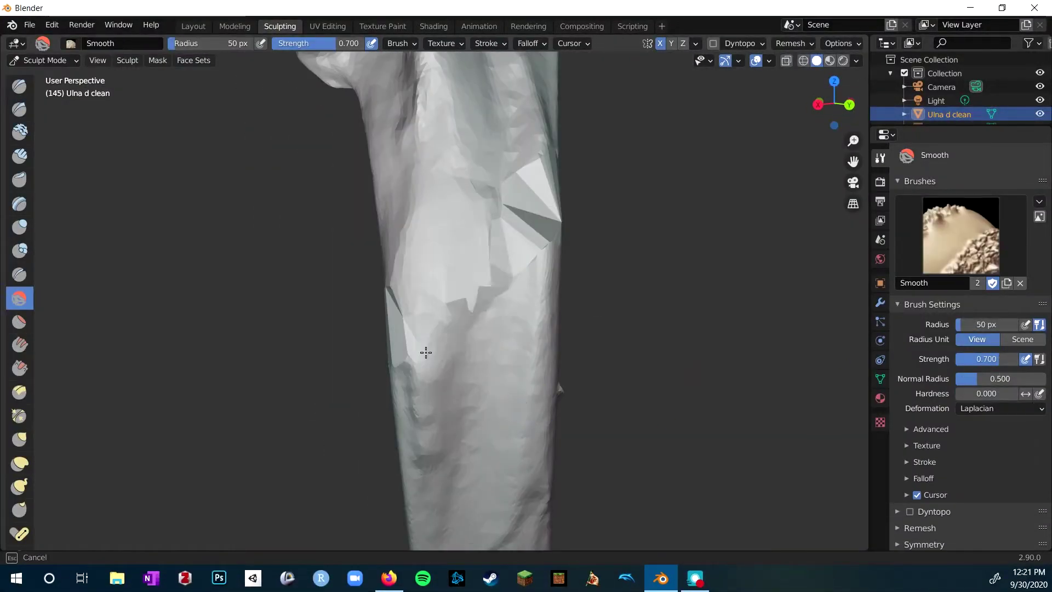
middle_click_drag(502, 273, 524, 151)
left_click_drag(525, 151, 493, 186)
key("ctrl+z")
left_click_drag(998, 358, 970, 358)
Smooth the filled faces around the shaft's break with brush strokes from several sides
mouse_move(619, 268)
middle_mouse_down()
mouse_move(502, 274)
mouse_move(361, 257)
middle_mouse_up()
left_click_drag(403, 241, 418, 247)
middle_click_drag(418, 247, 424, 357)
middle_click_drag(591, 271, 538, 175)
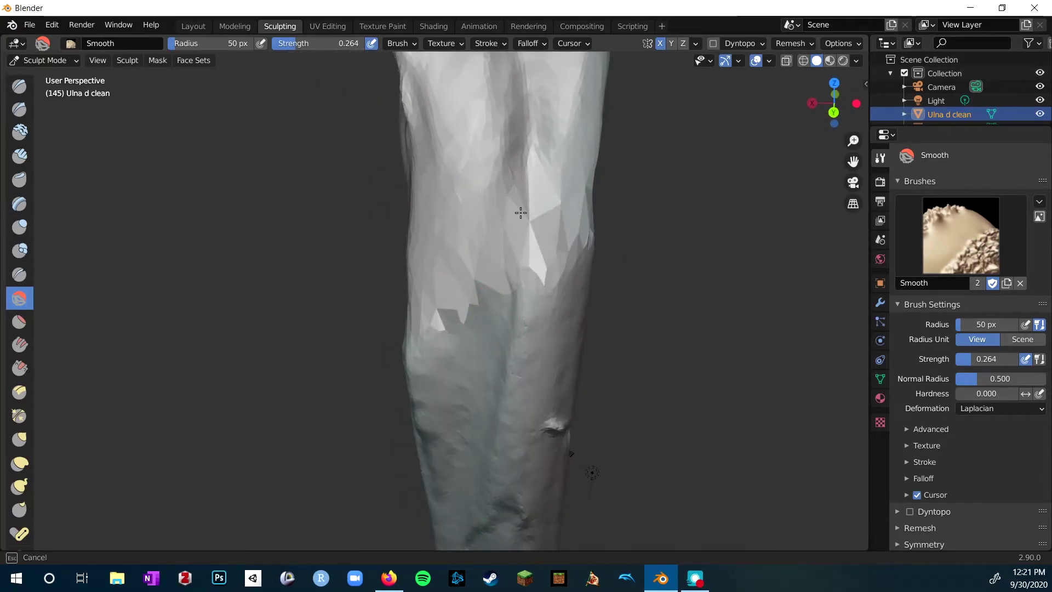
middle_click_drag(615, 316, 499, 160)
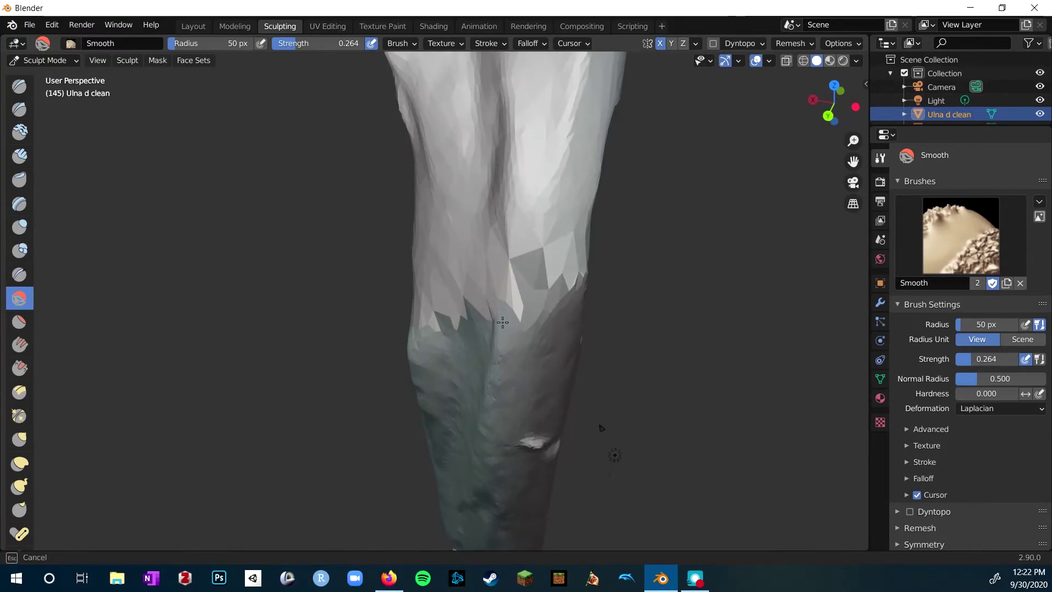
middle_click_drag(505, 387, 495, 364)
middle_click_drag(594, 368, 512, 354)
middle_click_drag(508, 288, 498, 487, "alt")
scroll(472, 430, "up", 3)
middle_click_drag(464, 540, 500, 413, "alt")
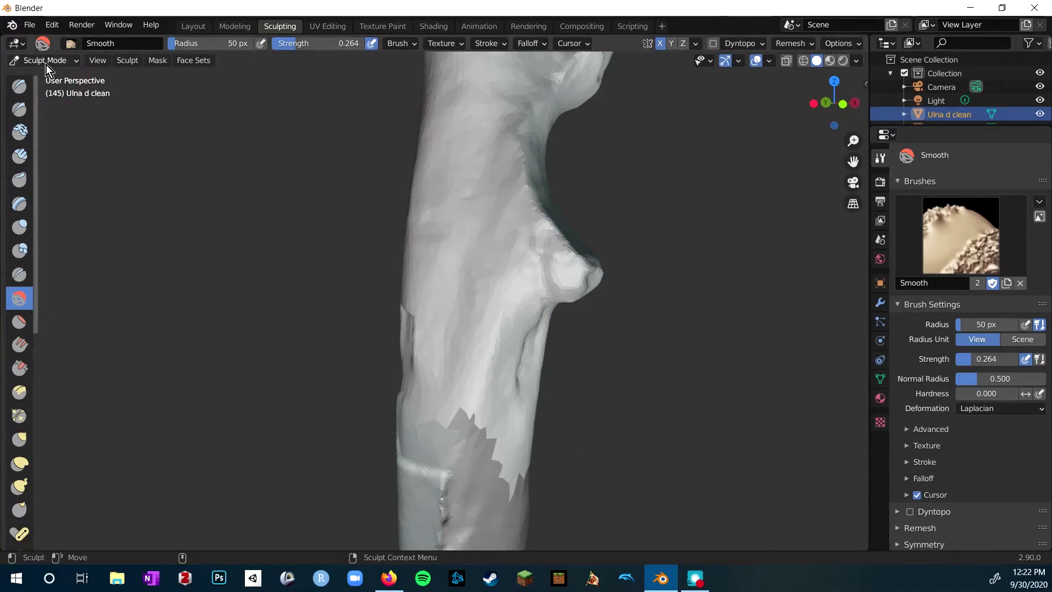
Return to the Layout workspace and show the View settings in the viewport sidebar
left_click(189, 27)
left_click(856, 61)
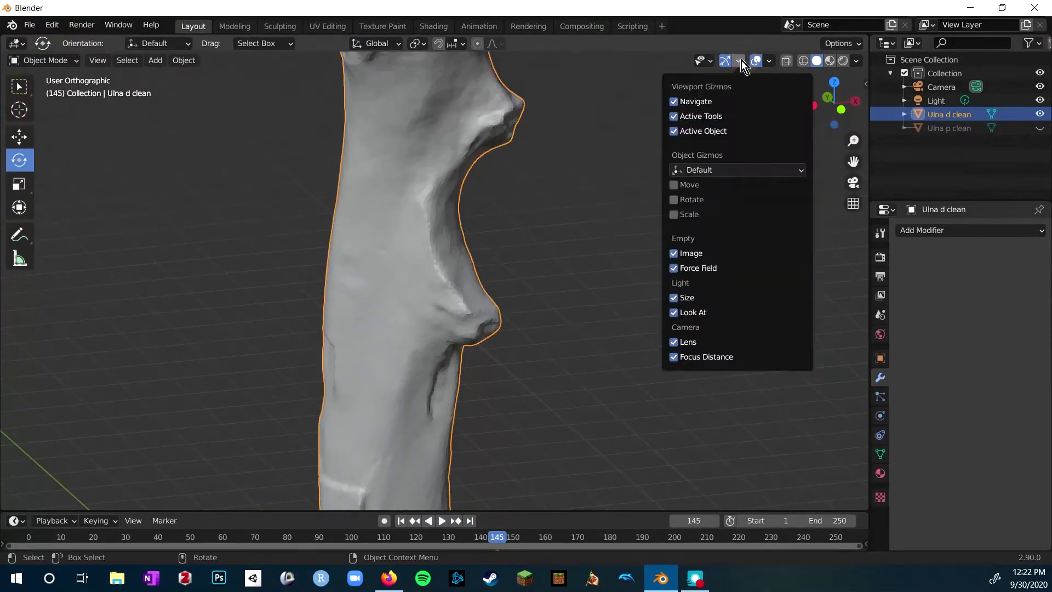
left_click(768, 61)
mouse_move(856, 61)
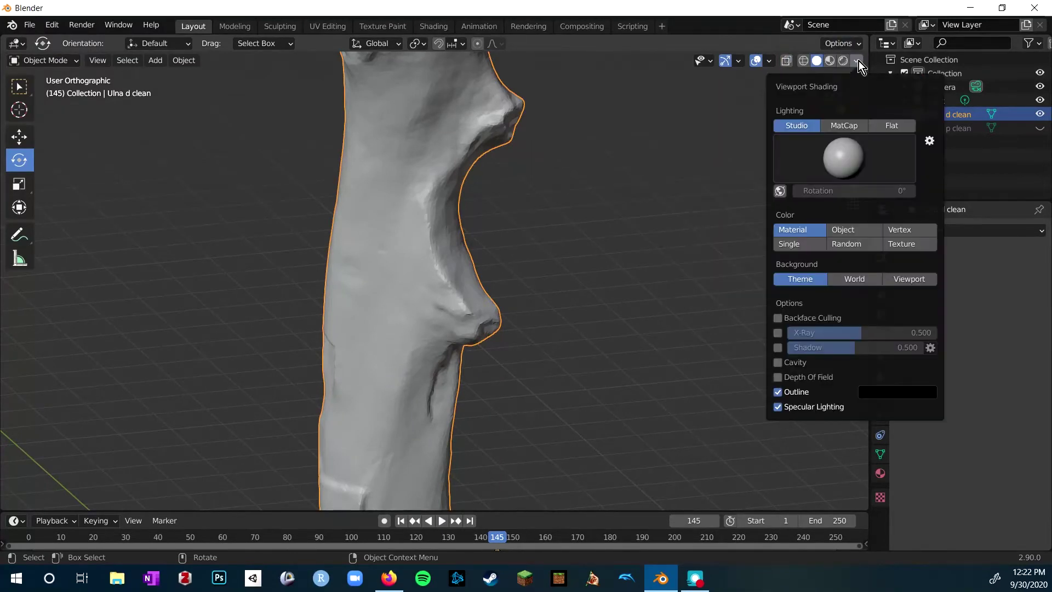
key("n")
left_click(860, 136)
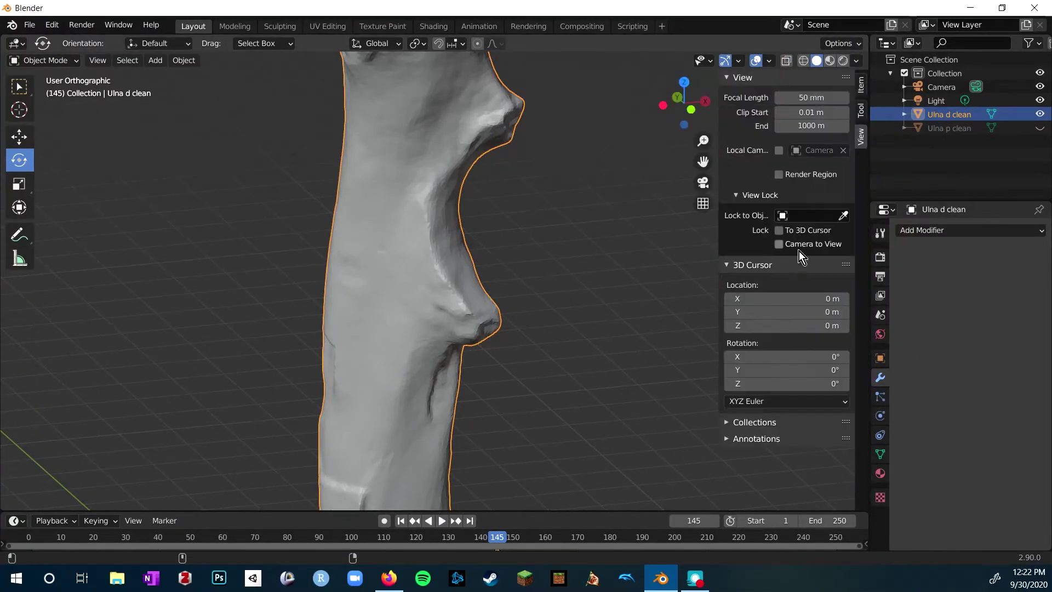
Examine the viewport gizmo, overlay, shading and sidebar options for a setting that displays the ulna's face orientation
left_click(742, 66)
mouse_move(770, 65)
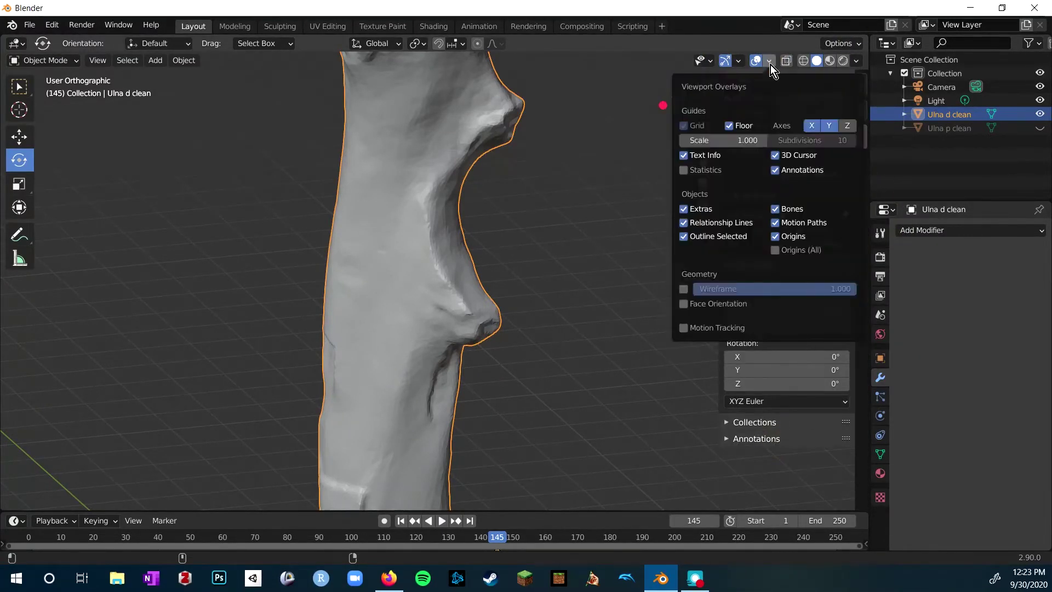
mouse_move(856, 60)
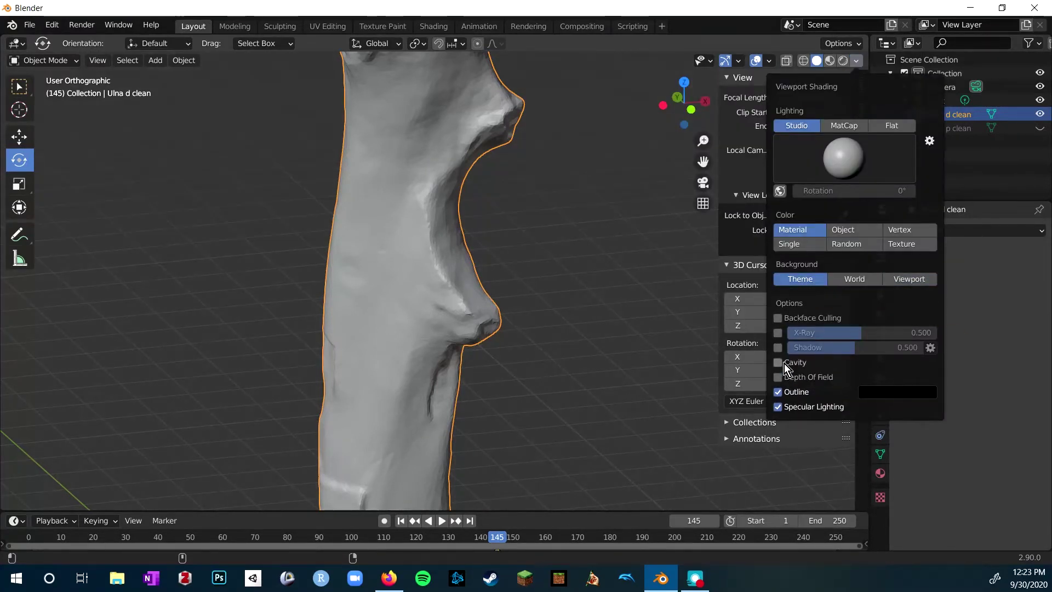
mouse_move(482, 230)
middle_mouse_down()
mouse_move(513, 206)
mouse_move(548, 241)
middle_mouse_up()
left_click(712, 62)
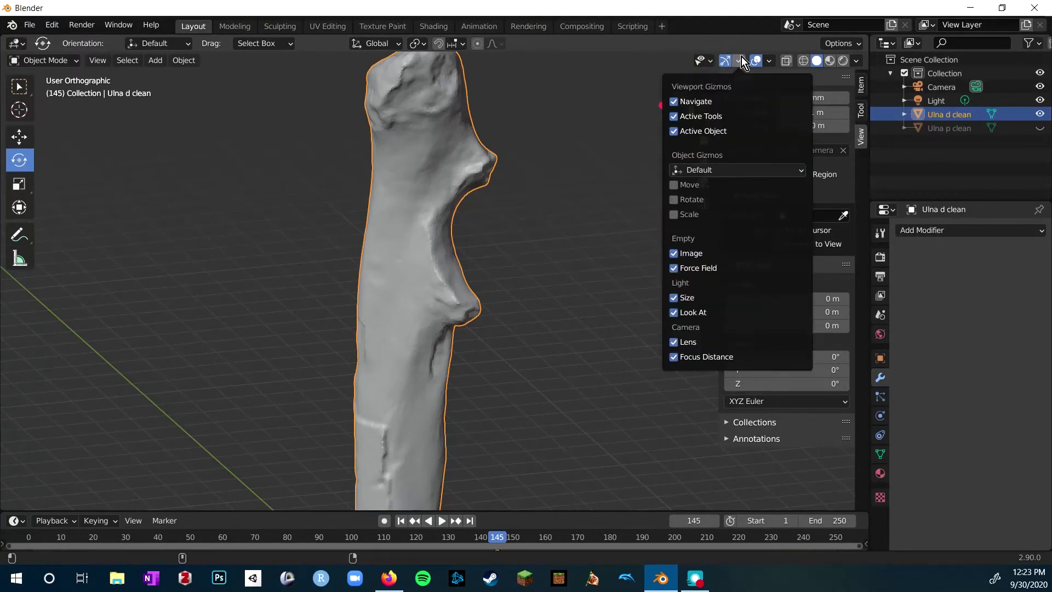
left_click(855, 60)
left_click(861, 85)
left_click(861, 110)
left_click(860, 139)
left_click(424, 45)
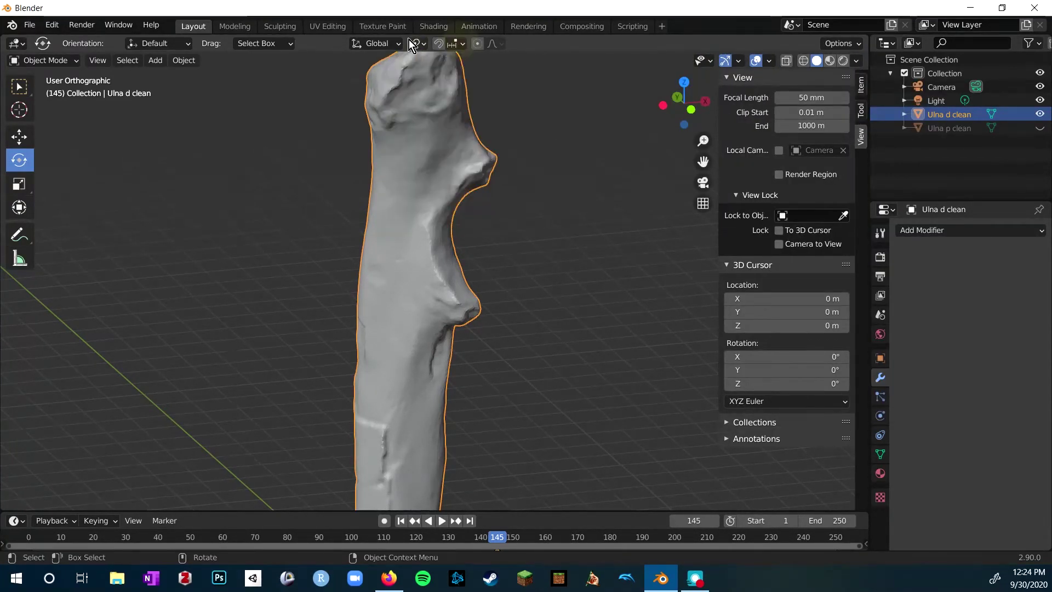
right_click(417, 172)
left_click(548, 165)
key("alt+Tab")
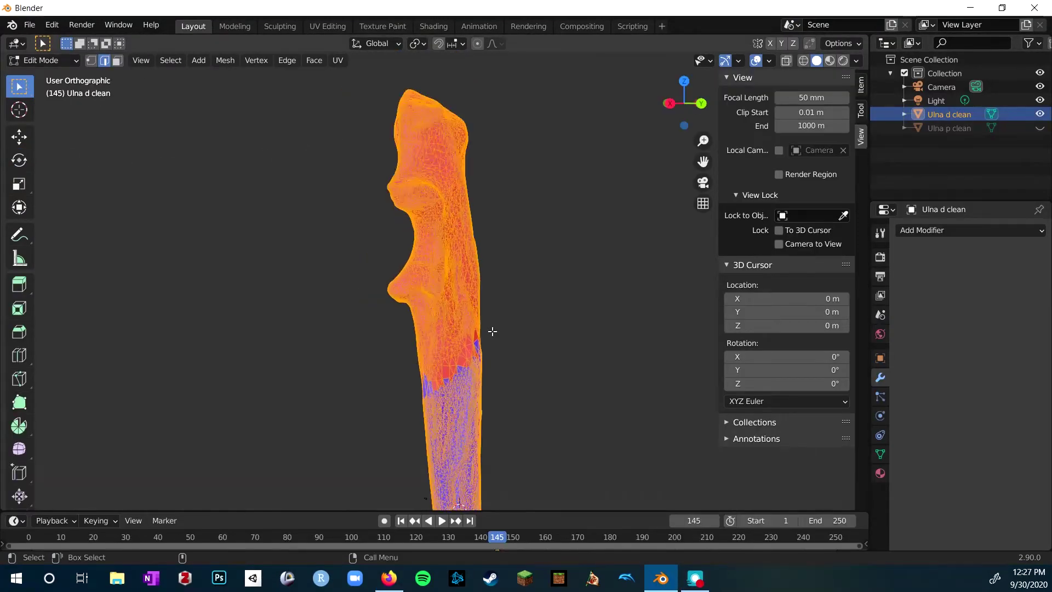
Clear the mesh selection, inspect the face orientation colours on both parts of the ulna, and select the whole mesh again
left_click(590, 286)
middle_click_drag(540, 286, 647, 295)
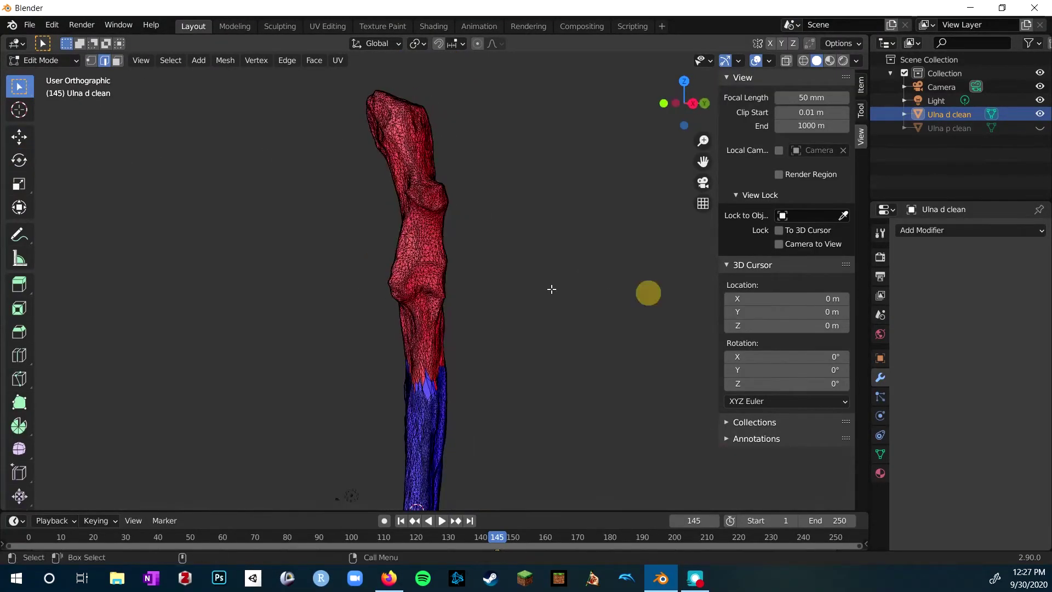
middle_click_drag(504, 305, 444, 313)
key("a")
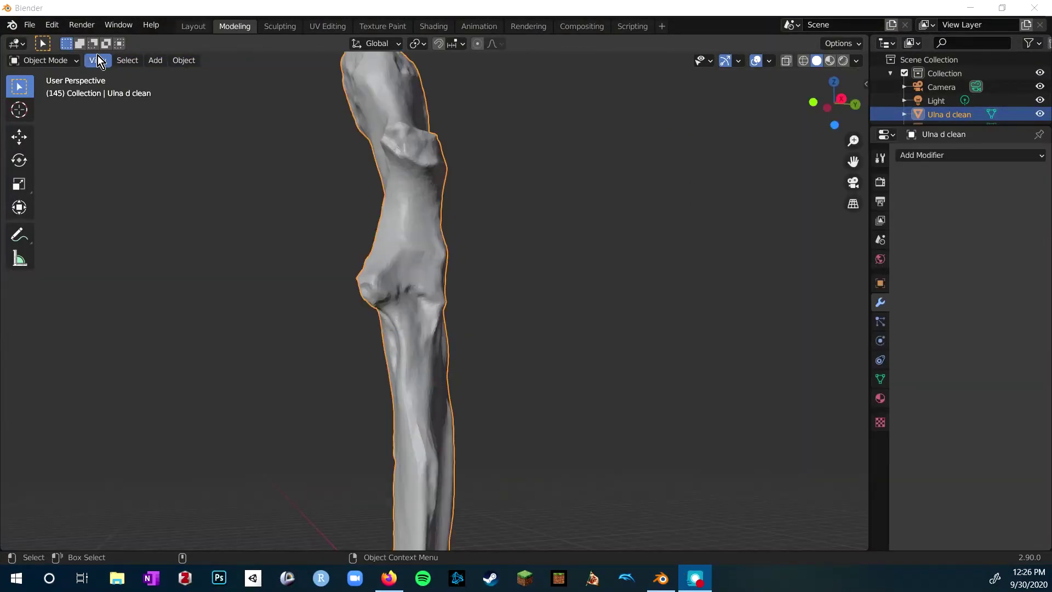
Select the whole ulna mesh in Edit Mode, recalculate its normals to the outside and clear the selection
left_click(64, 60)
left_click(58, 92)
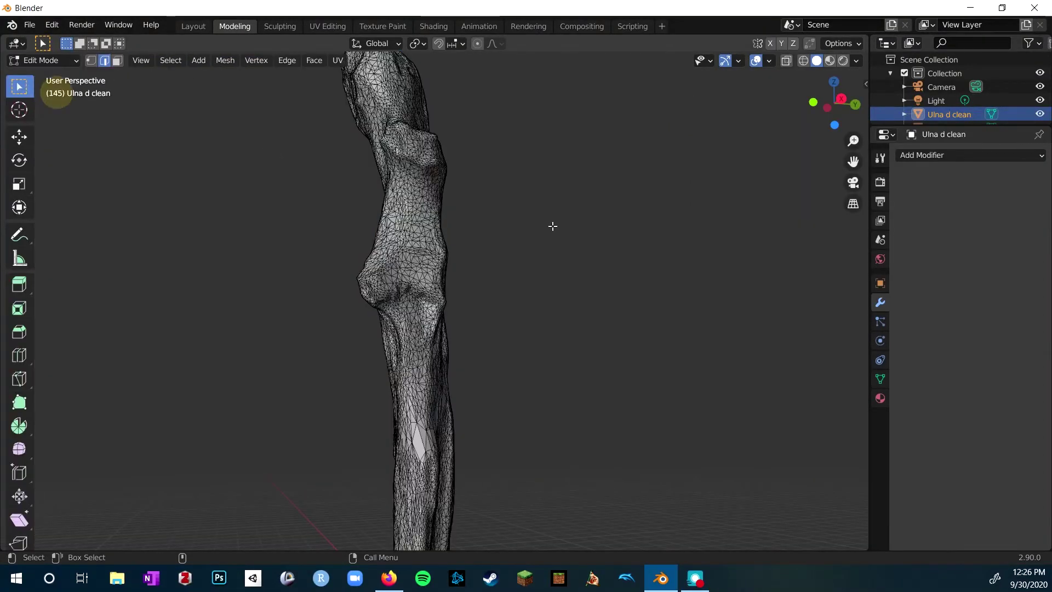
key("a")
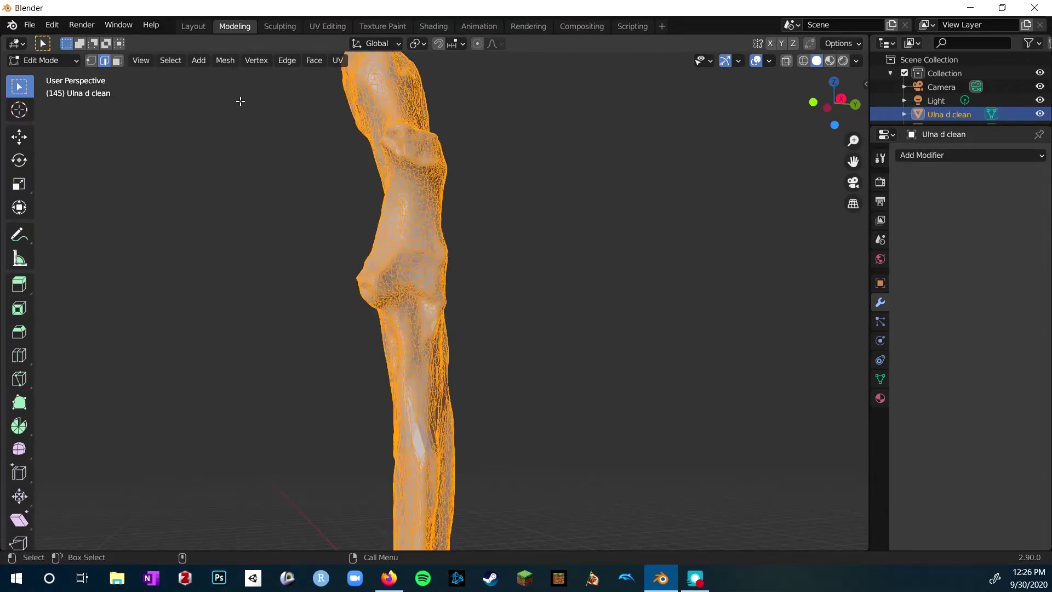
left_click(314, 60)
mouse_move(277, 60)
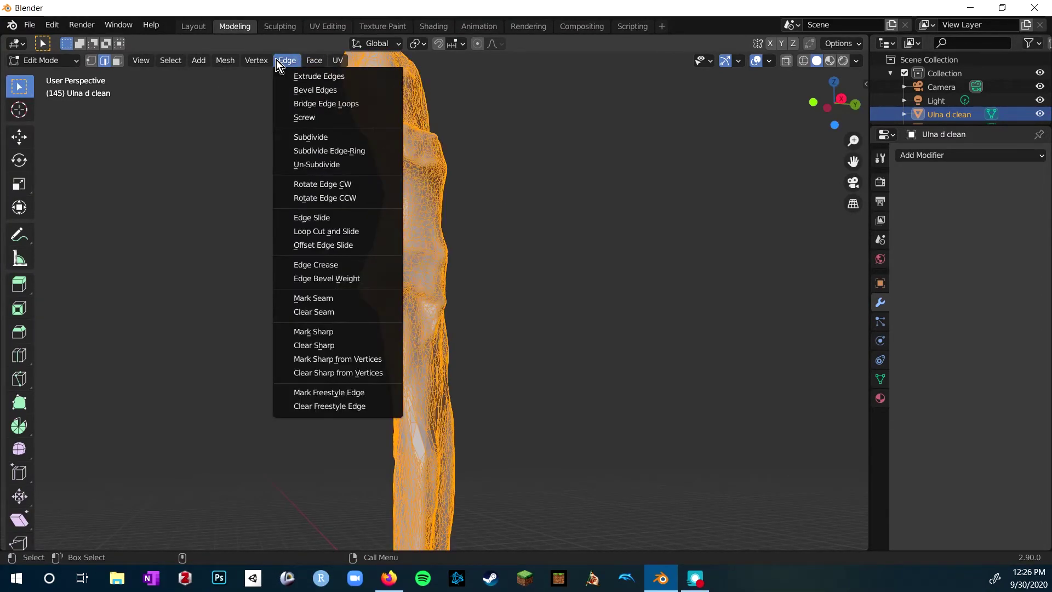
mouse_move(228, 59)
mouse_move(265, 287)
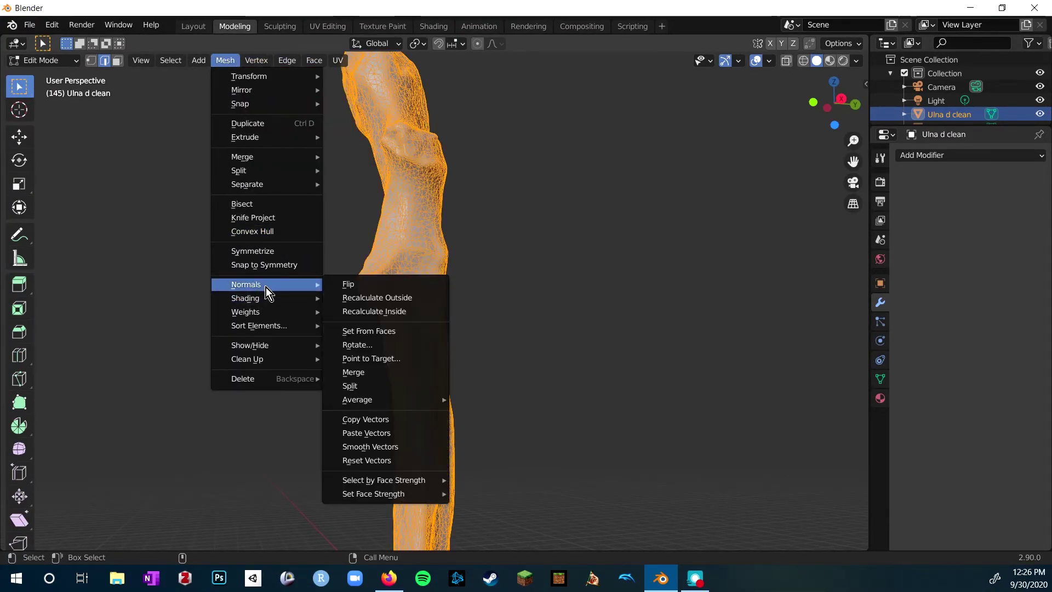
left_click(428, 298)
left_click(595, 196)
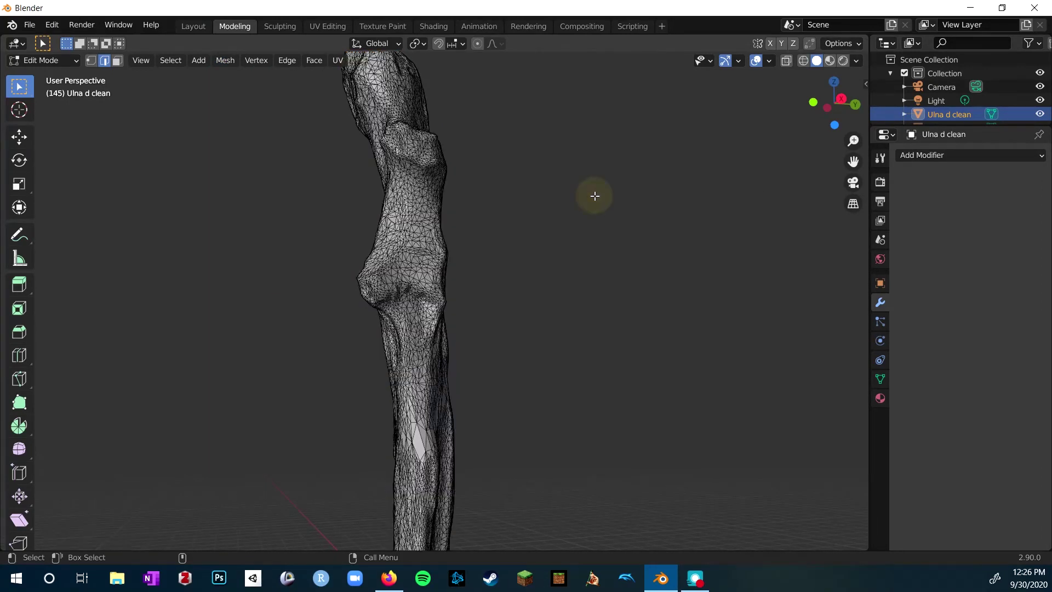
Inspect the whole ulna's face orientation colours in the Layout workspace and select its entire mesh in Edit Mode
left_click(184, 28)
scroll(520, 289, "up", 4)
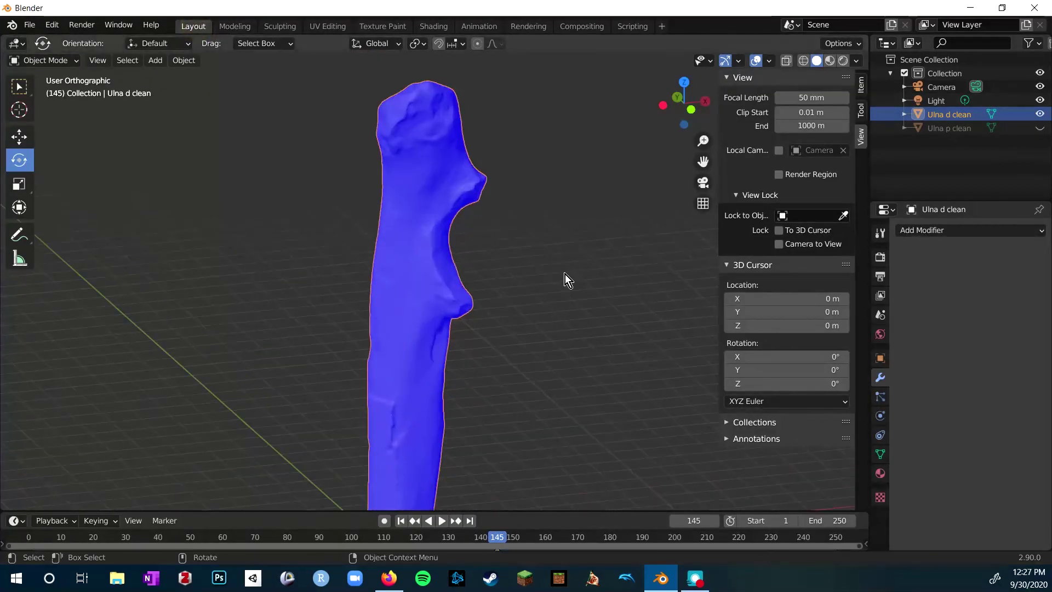
middle_click_drag(586, 269, 333, 241)
scroll(465, 272, "down", 2)
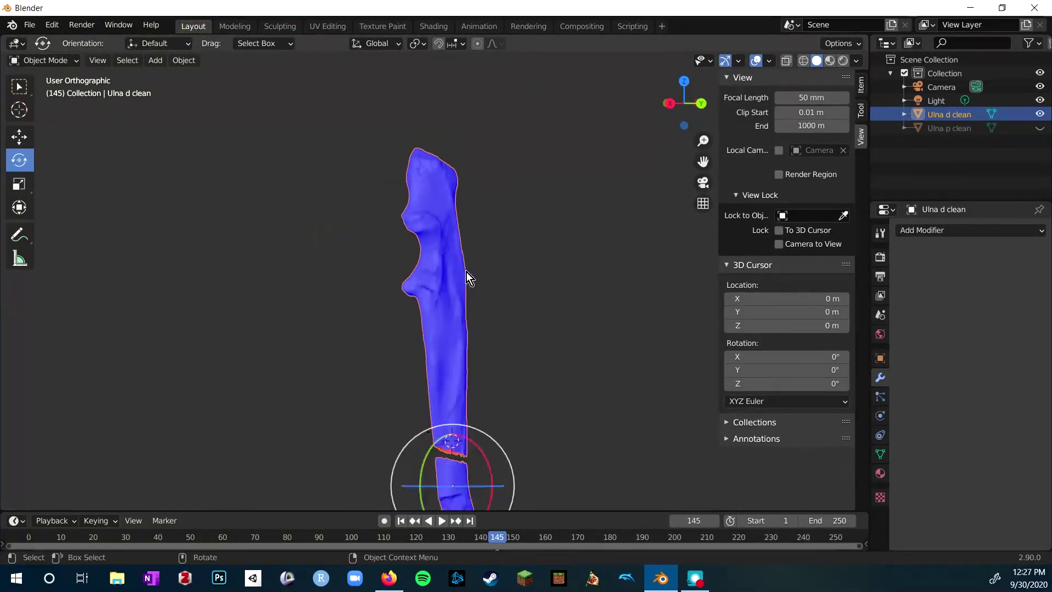
scroll(466, 272, "down", 1)
key("Tab")
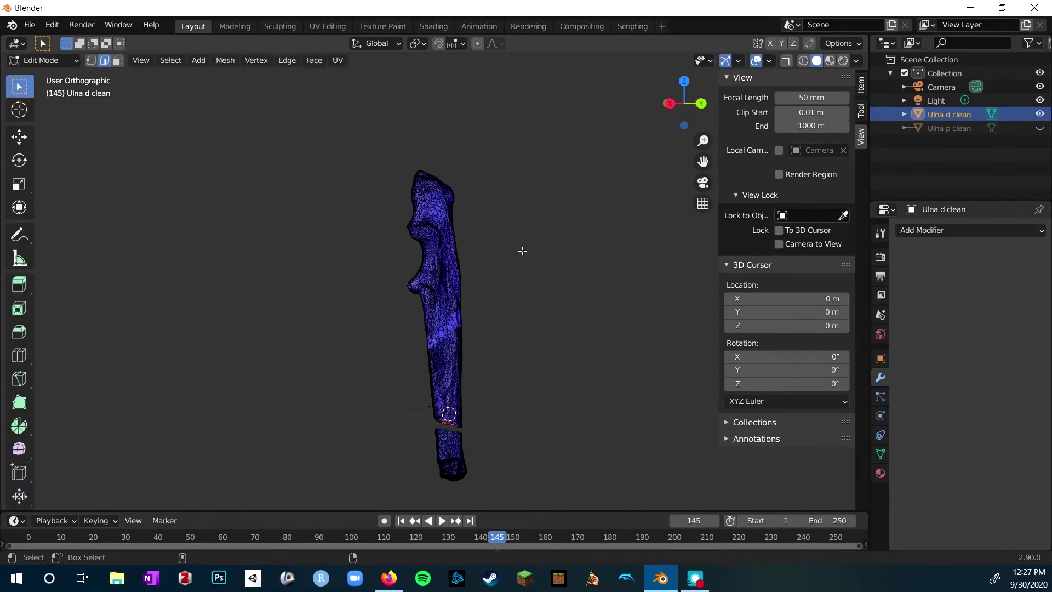
key("a")
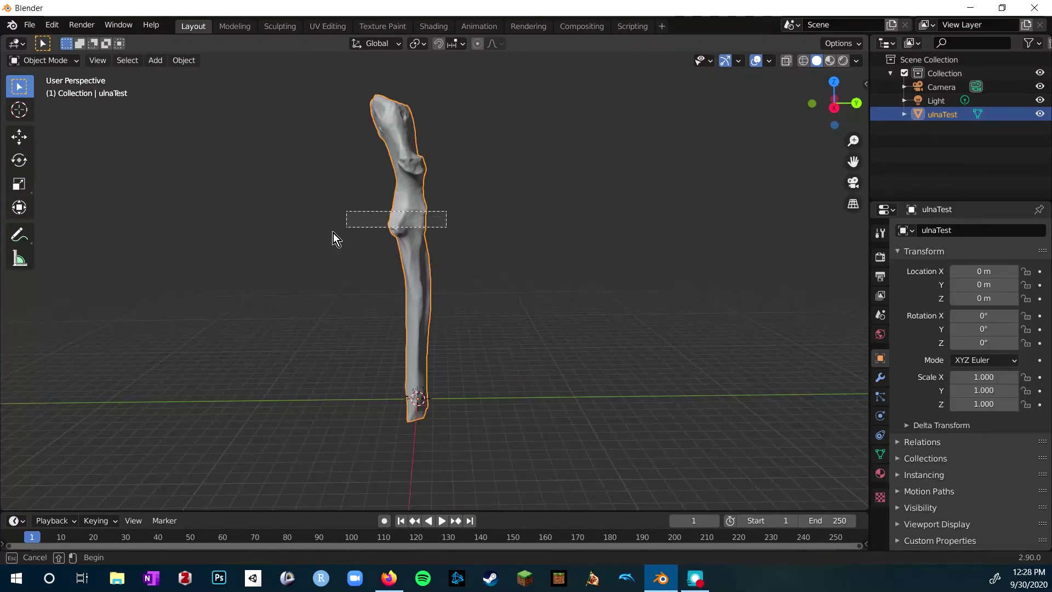
Deselect the ulnaTest bone and inspect its surface up close from several sides
left_click_drag(445, 211, 493, 255)
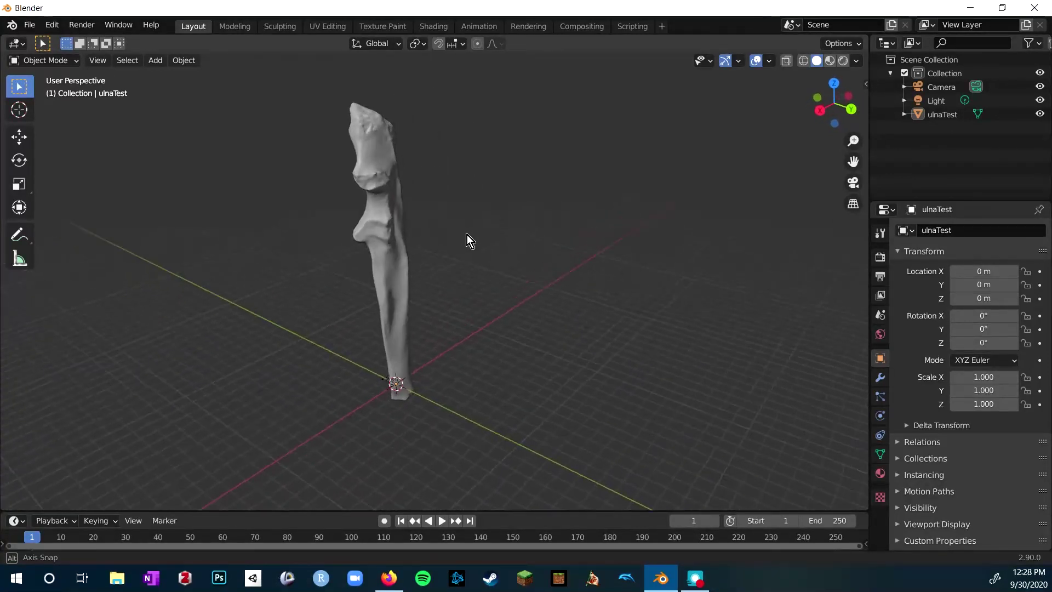
scroll(461, 262, "up", 4)
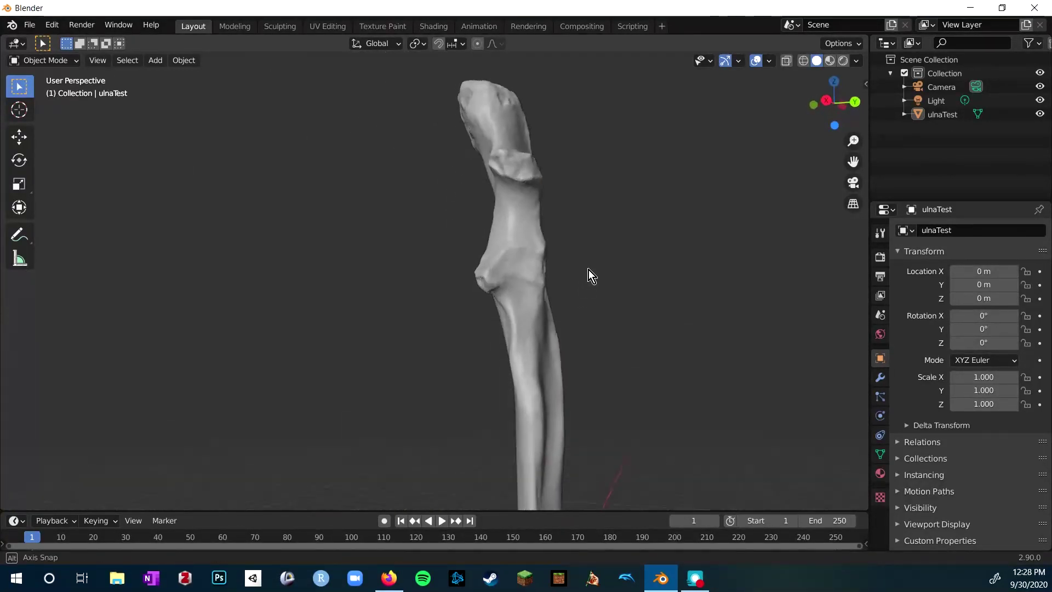